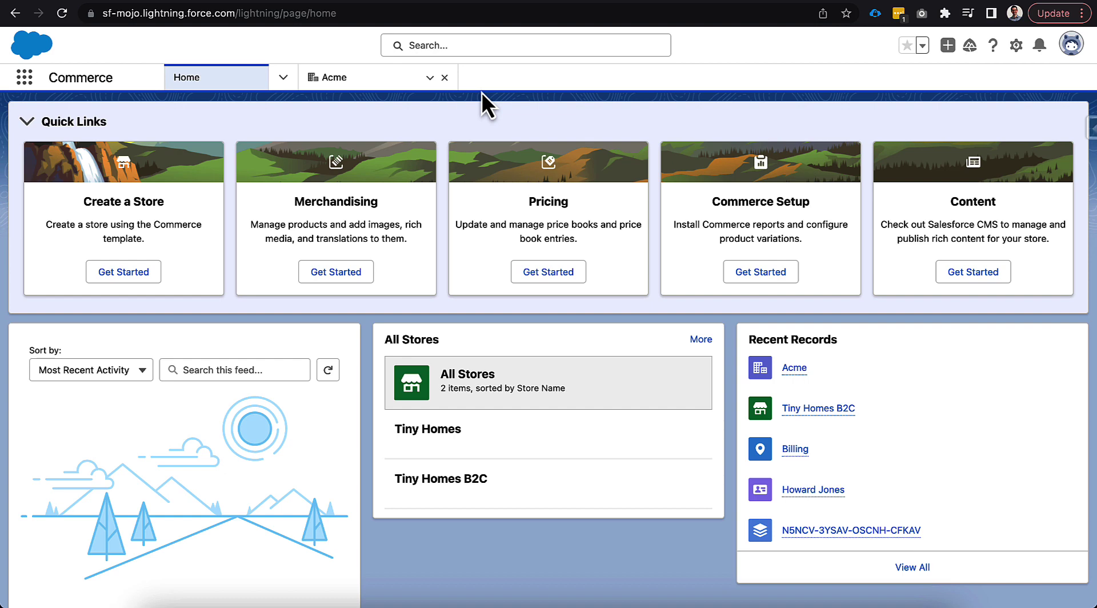
Open the Tiny Homes store and go to its Administration general settings
click(416, 447)
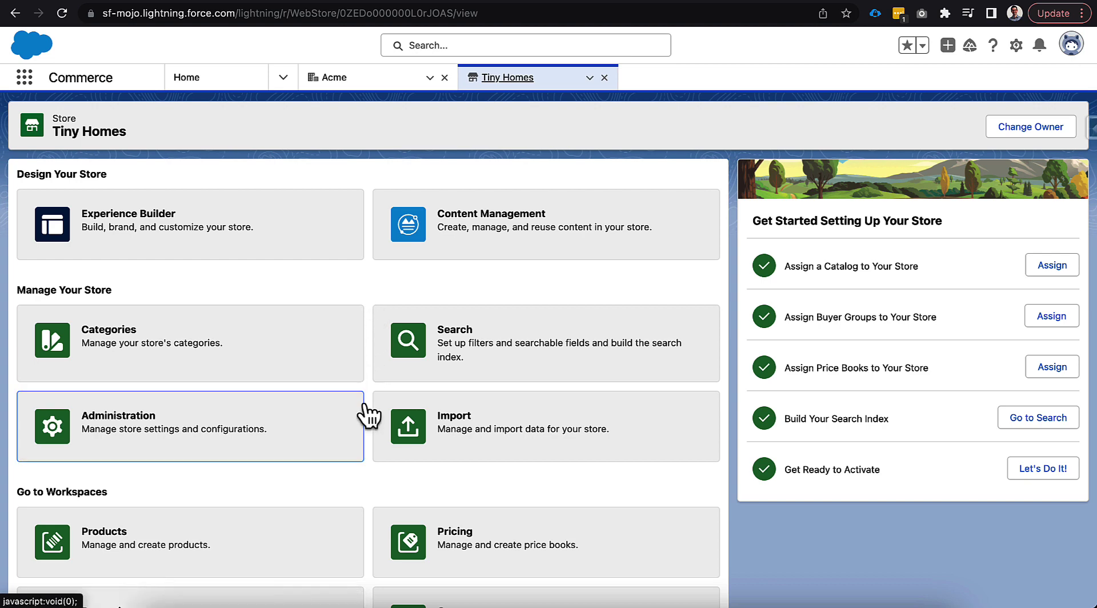
click(356, 431)
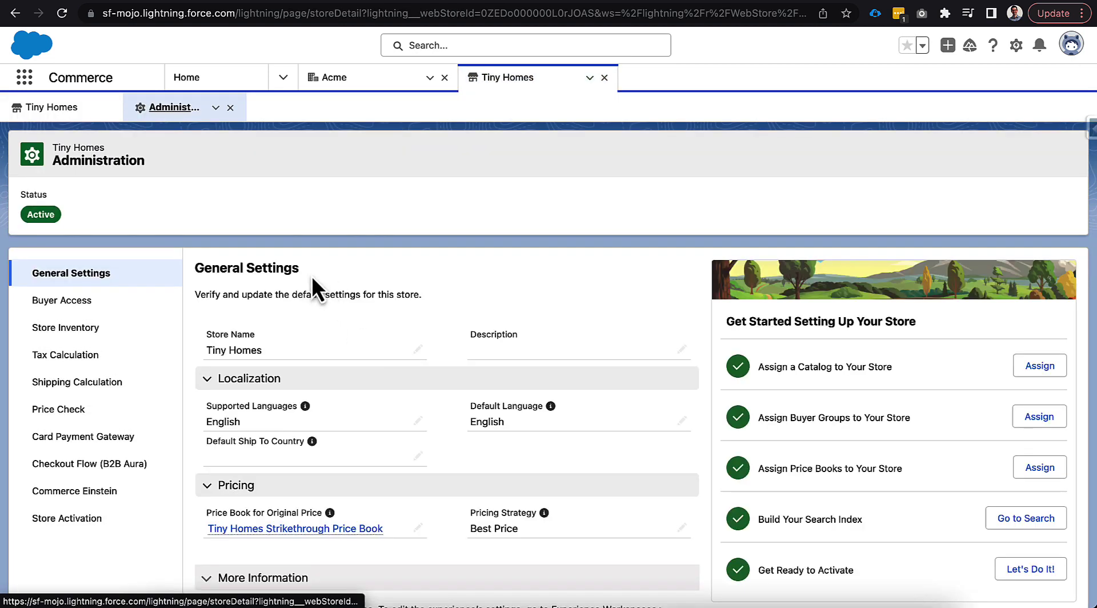
scroll(314, 286, down, 2)
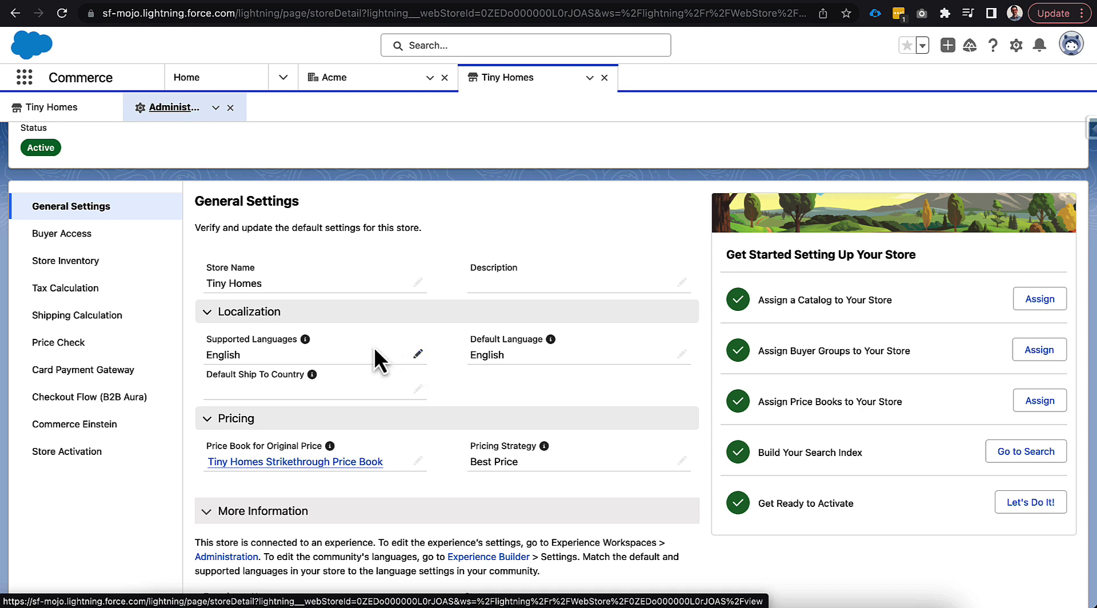
Check which supported languages are available in the store's localization settings, without saving any changes
click(418, 354)
scroll(448, 390, down, 2)
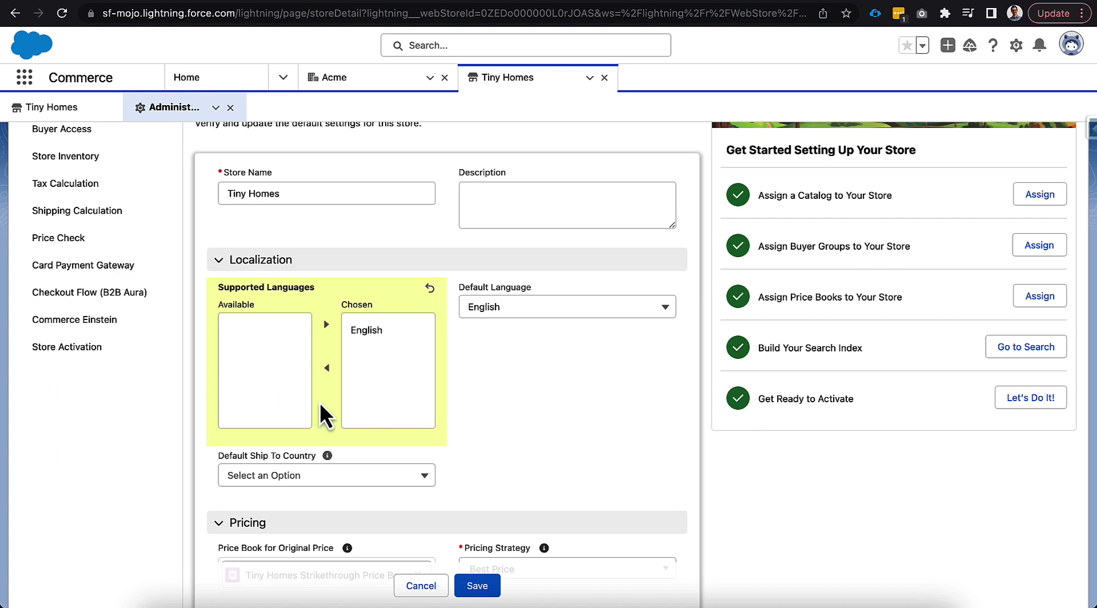
click(418, 584)
scroll(434, 286, up, 3)
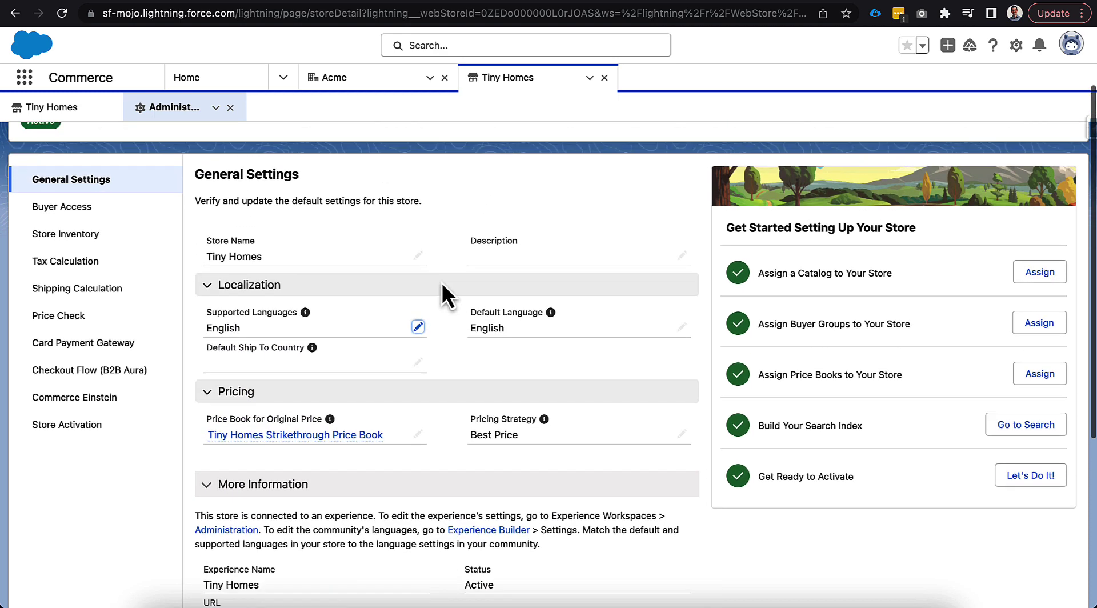
Go to Setup, search for "company" and open the Company Information page
click(1016, 46)
click(951, 85)
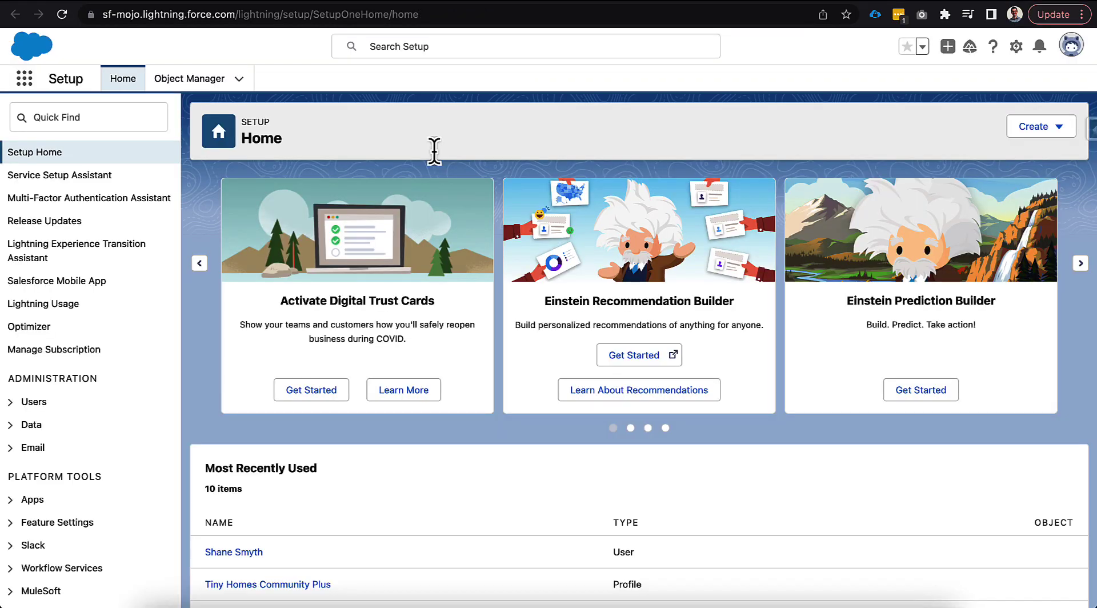
click(124, 116)
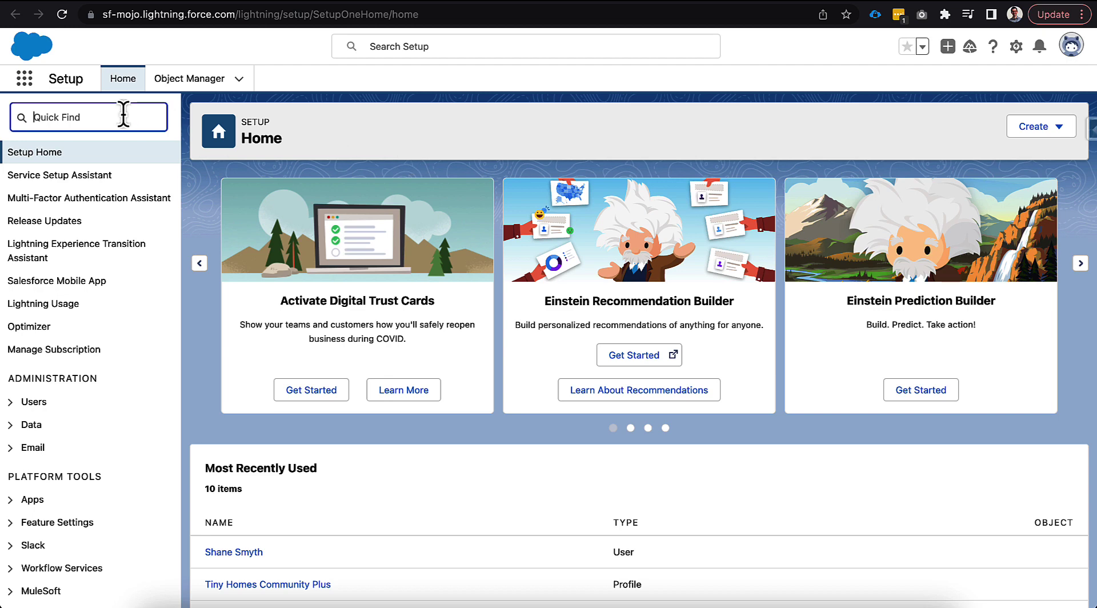
text(company)
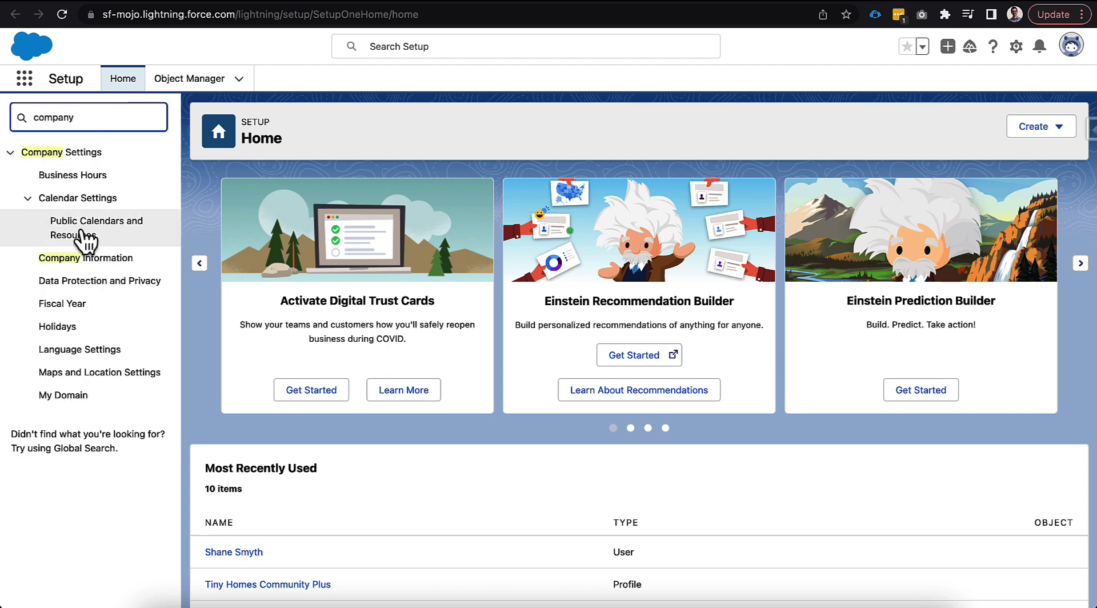
click(82, 260)
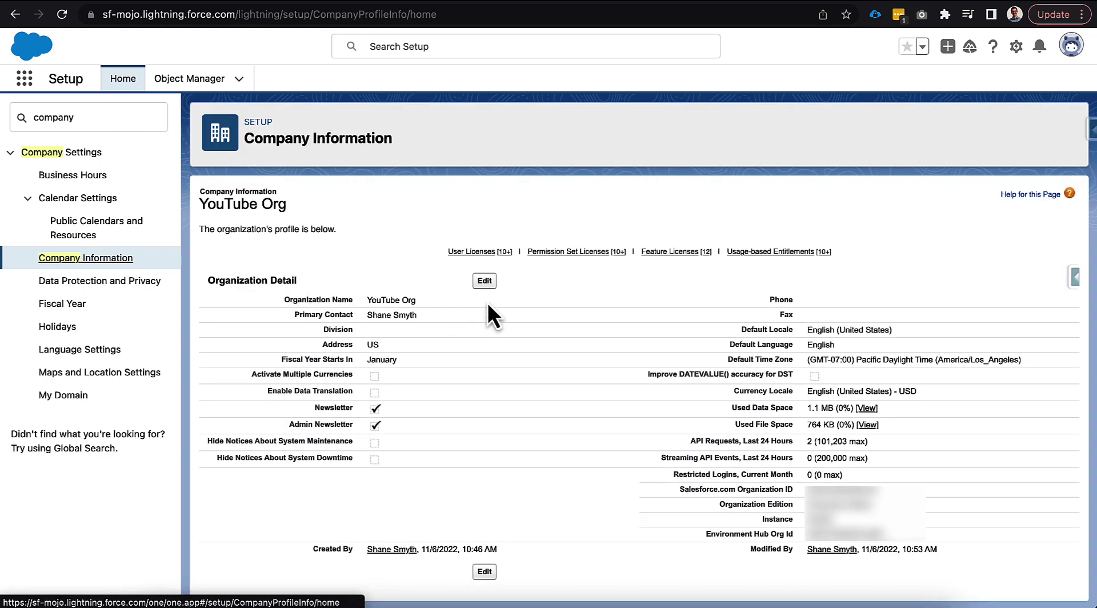
Enable Data Translation in the organization profile and save it
click(485, 281)
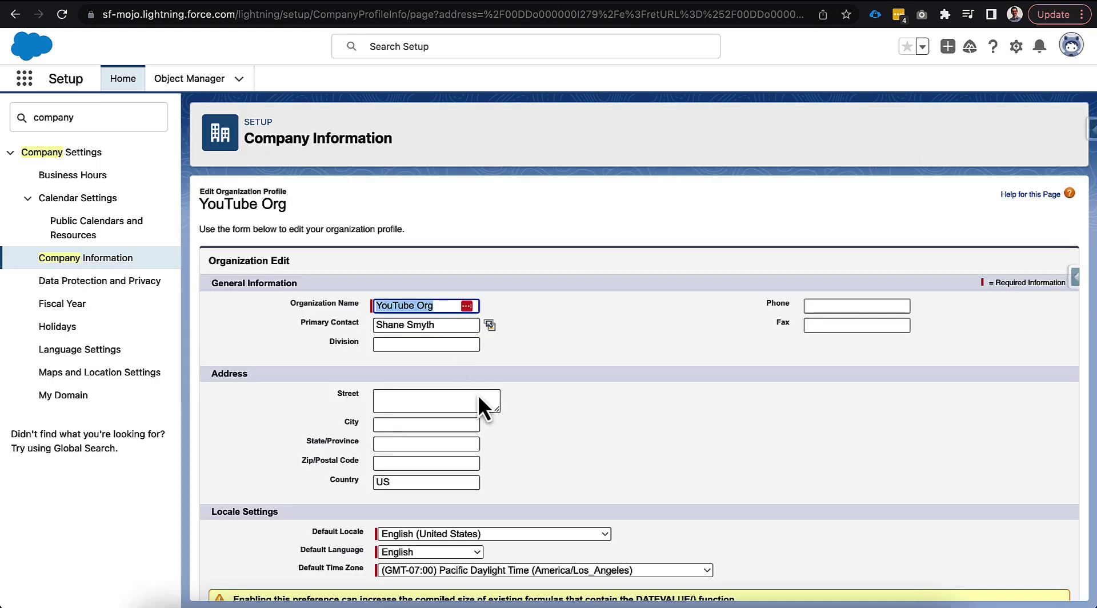
scroll(527, 438, down, 6)
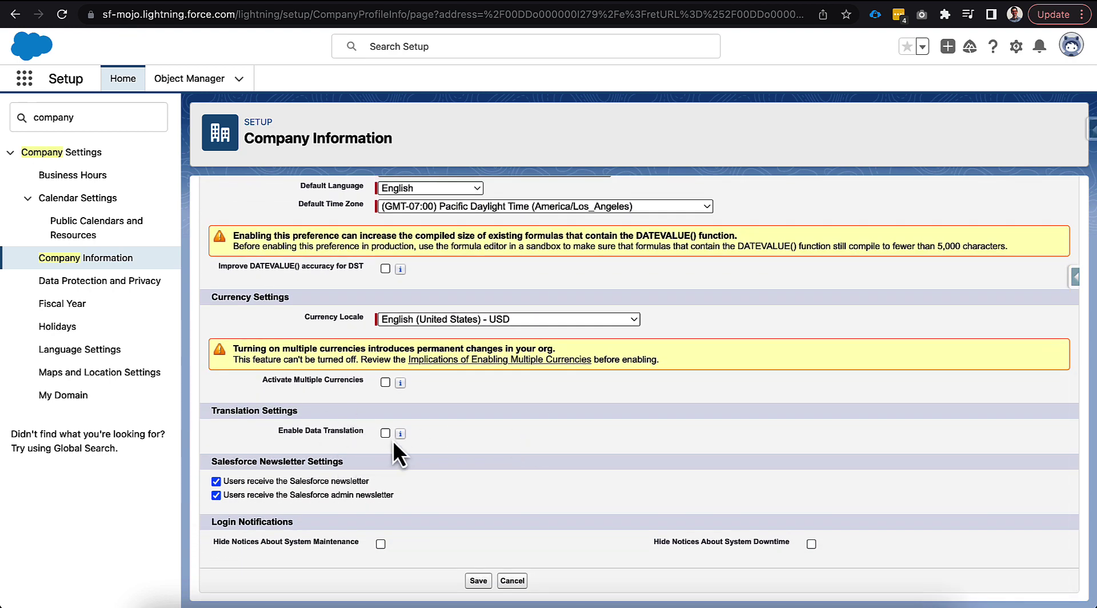
click(478, 580)
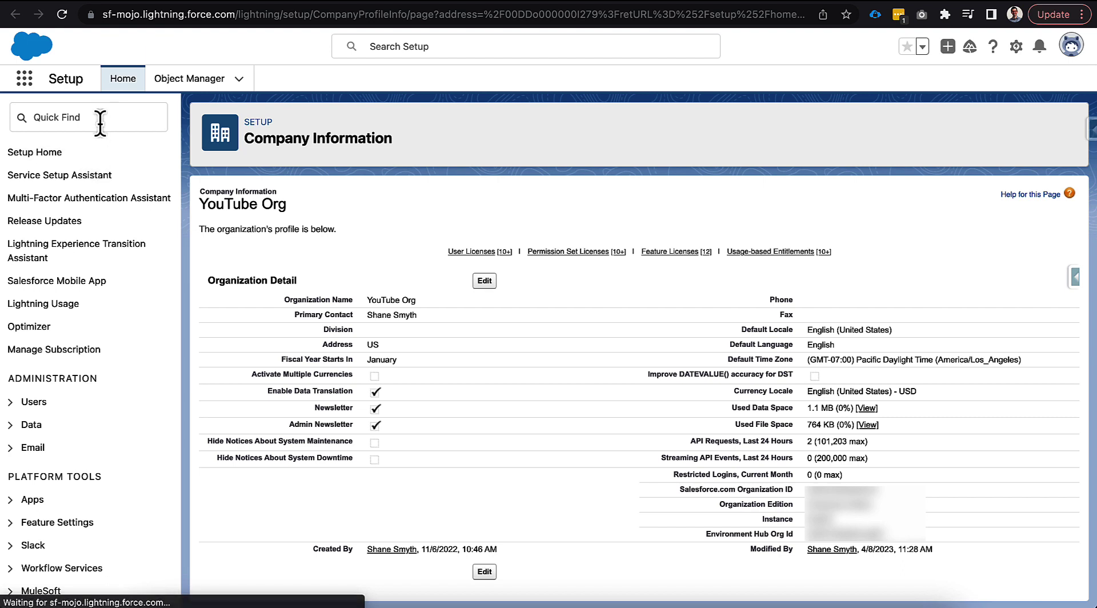
Find the Data Translation Settings in Setup and review the Product custom fields, leaving the Image field unselected
click(98, 119)
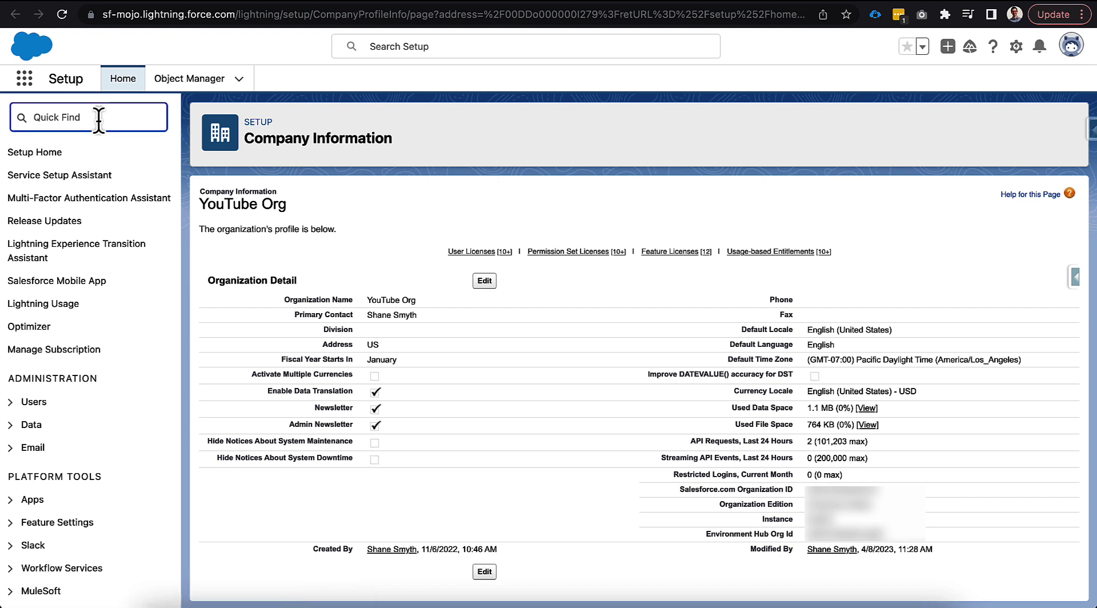
text(data tra)
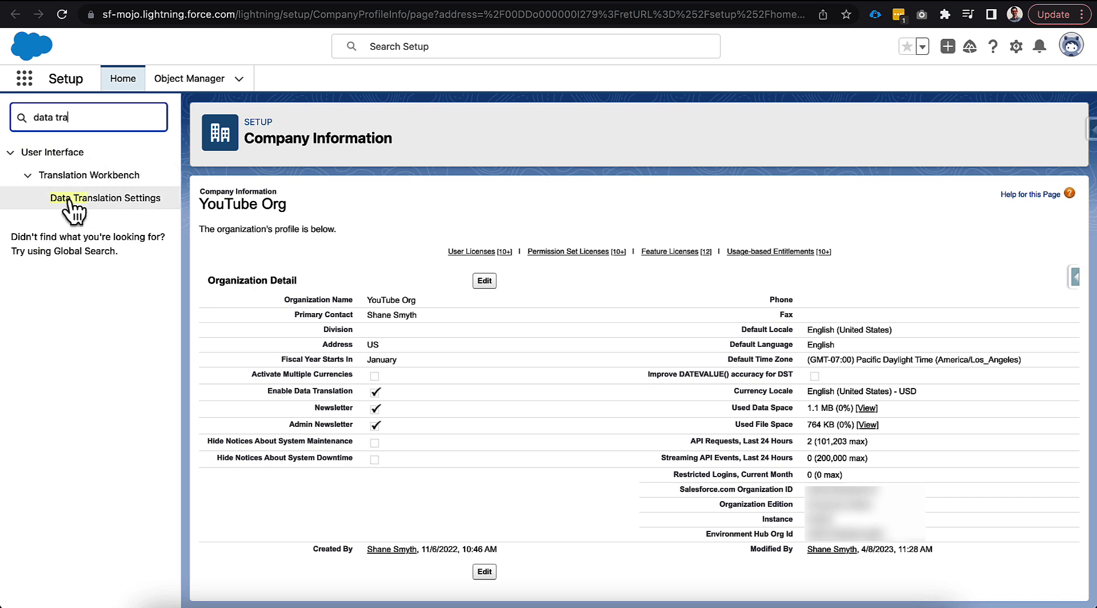
click(145, 205)
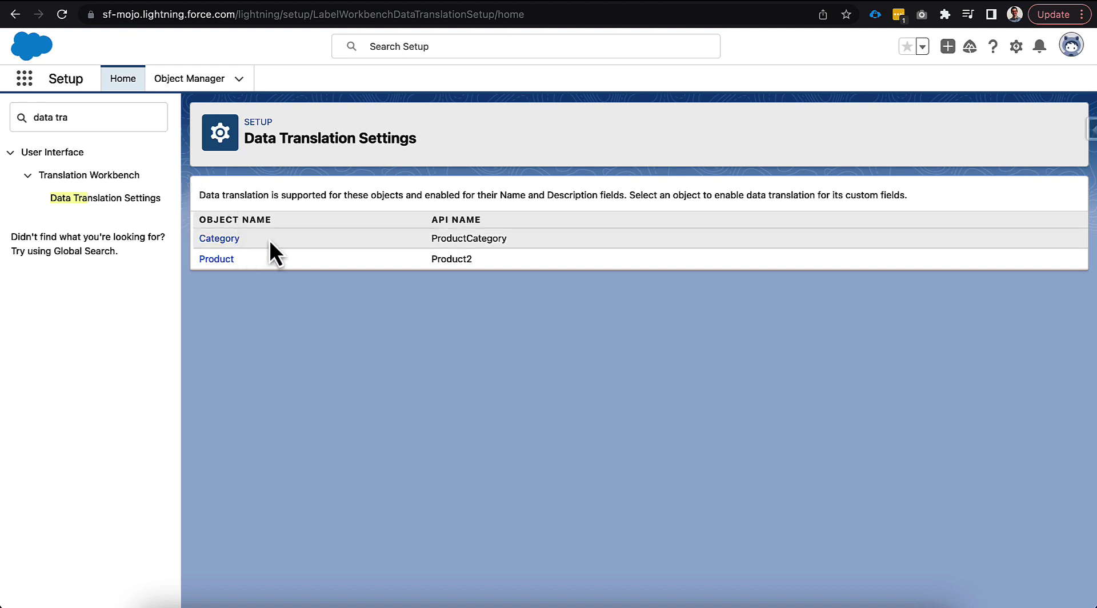
click(223, 260)
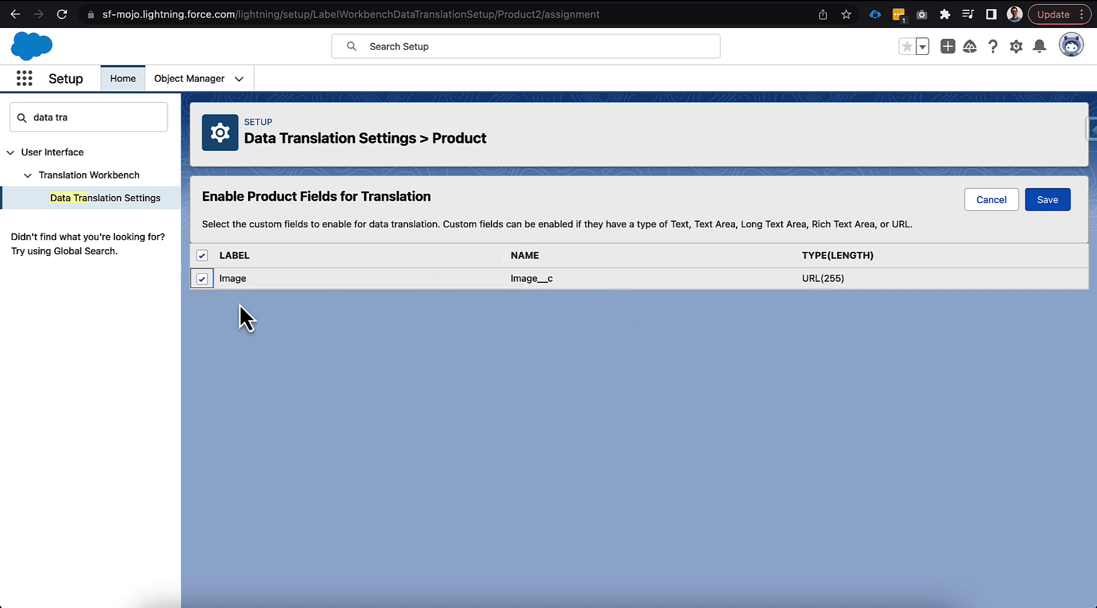
click(202, 278)
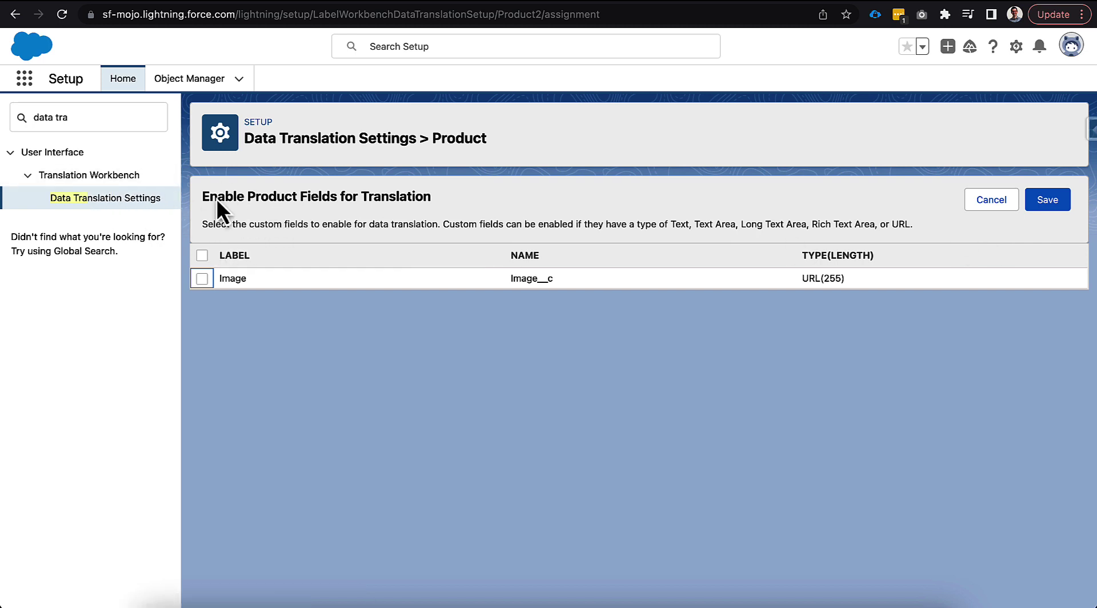
Search Setup for "trans", open Translation Language Settings and enable the Translation Workbench
triple_click(115, 117)
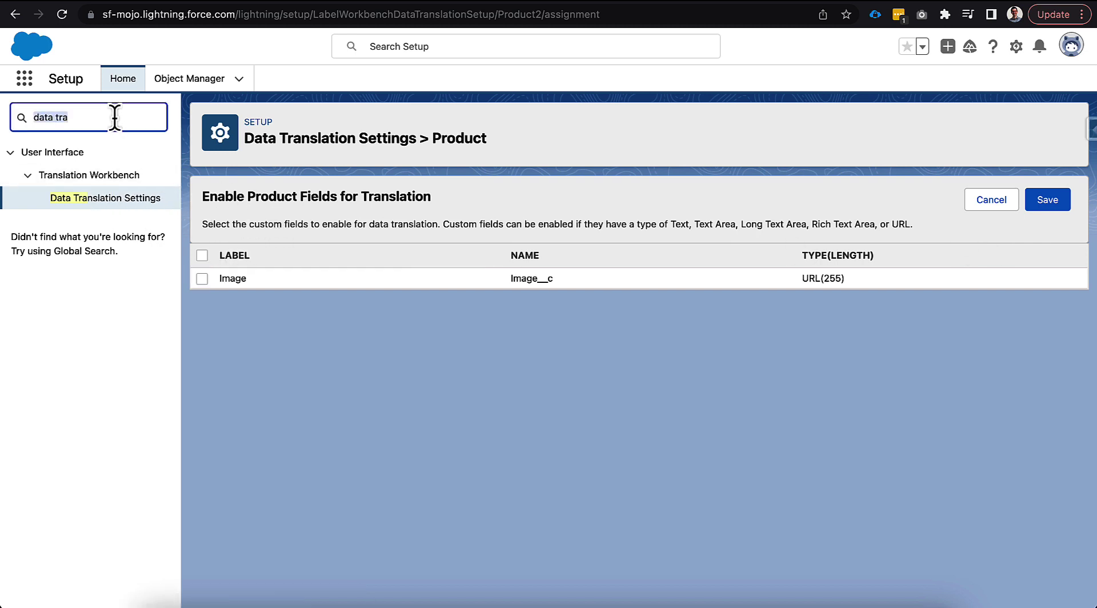
text(trans)
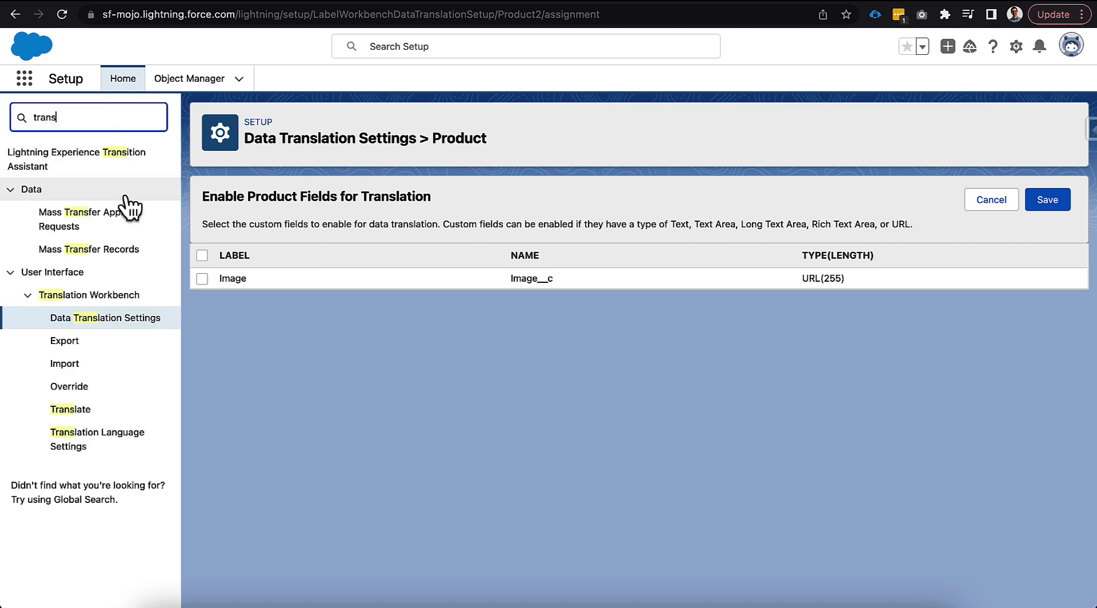
click(115, 446)
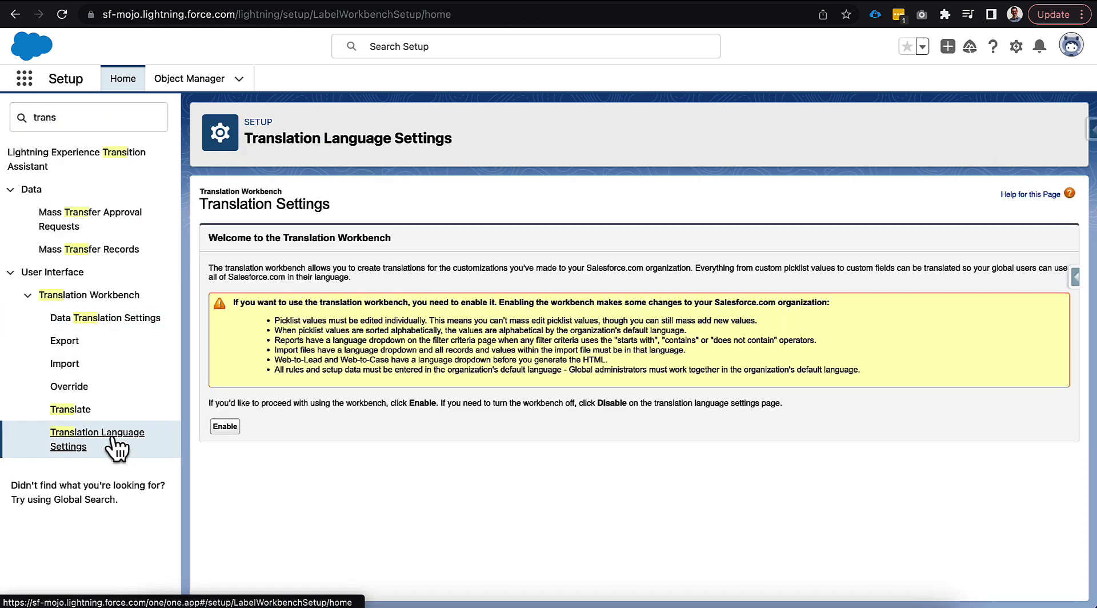
click(220, 429)
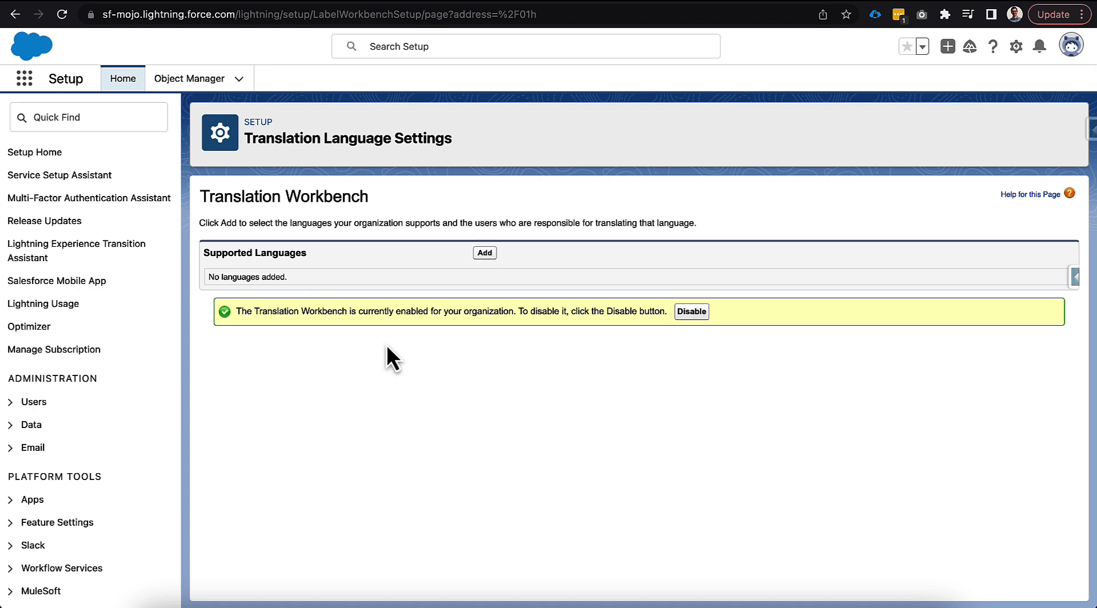
Add English as an active supported language with the available user as its translator, and save it
click(484, 252)
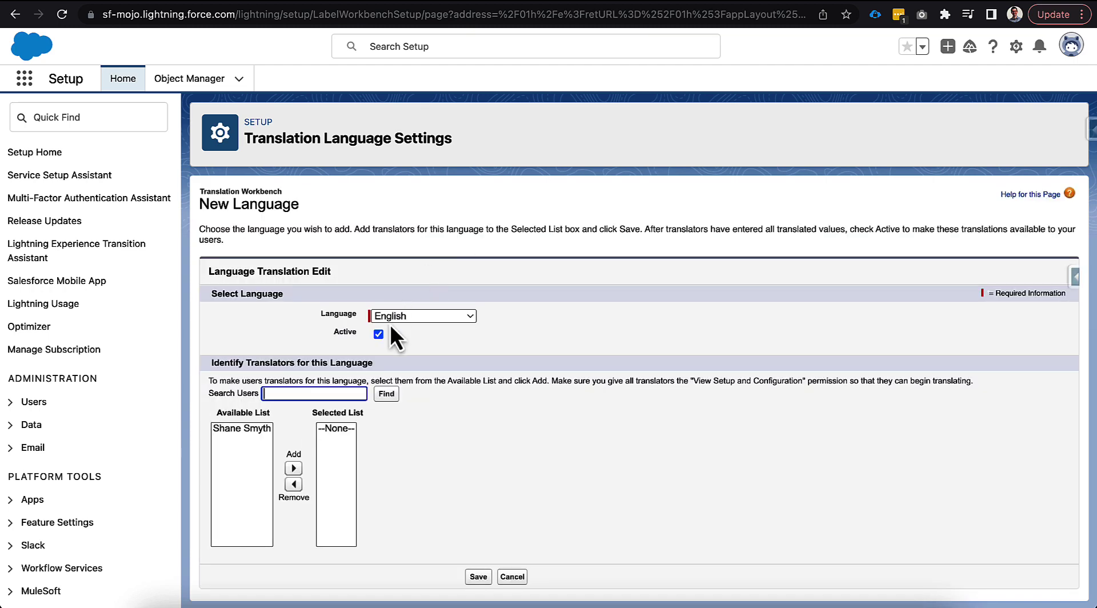
click(389, 316)
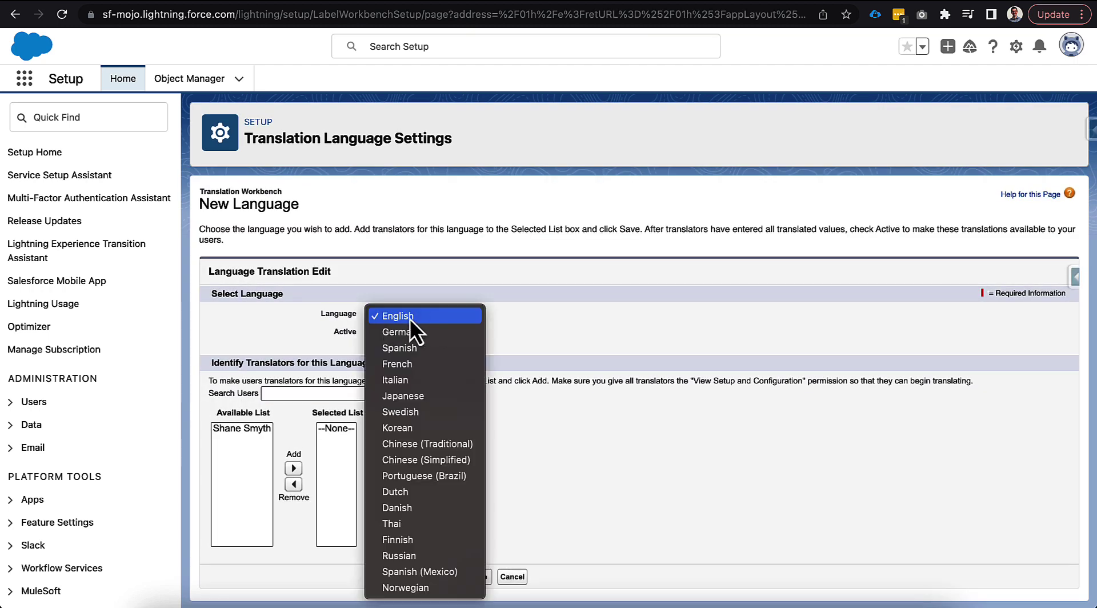
click(338, 319)
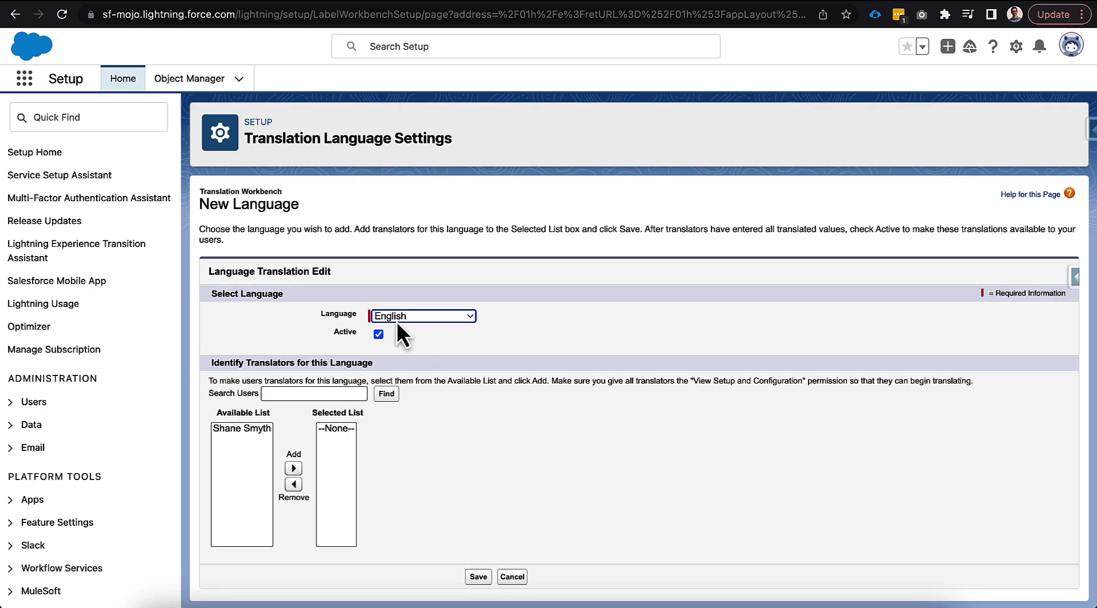
click(227, 429)
click(293, 468)
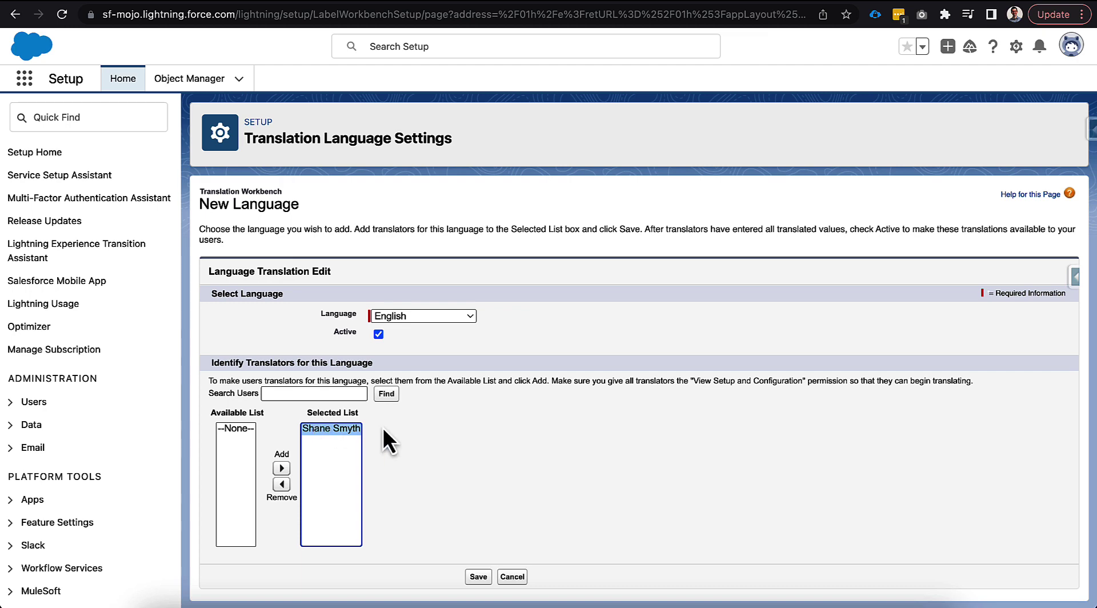
click(474, 578)
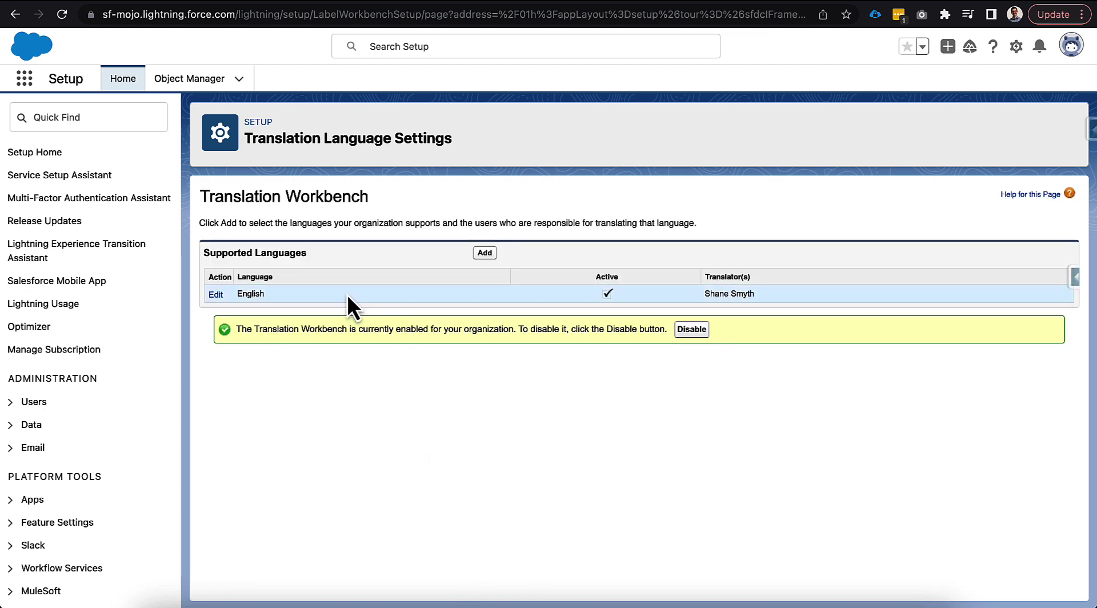
Add Spanish as an active supported language with the available user as its translator, and save it
click(485, 254)
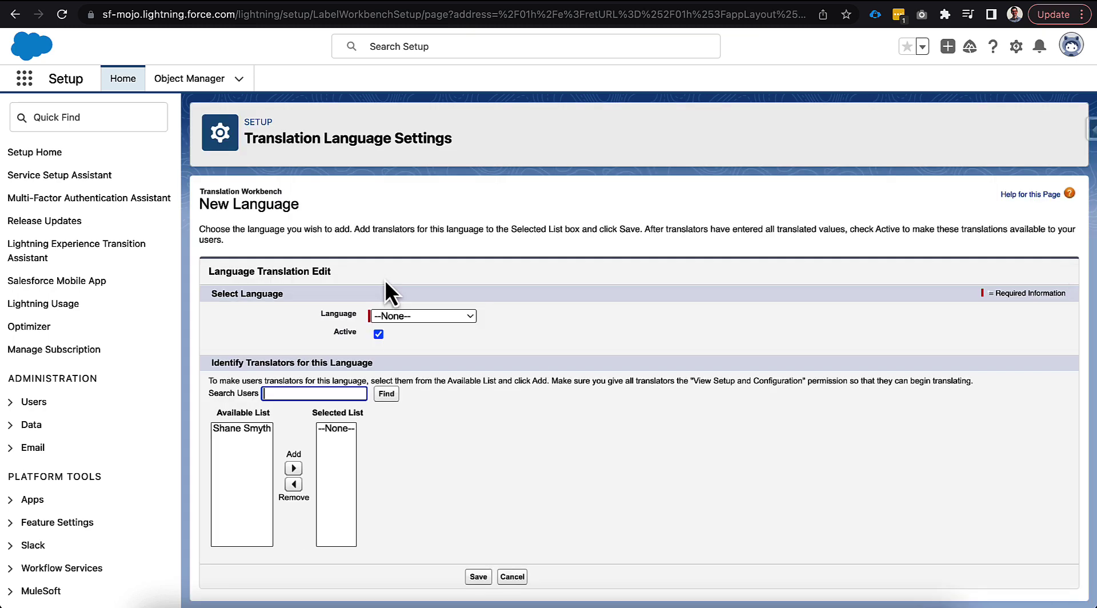
click(374, 316)
click(425, 360)
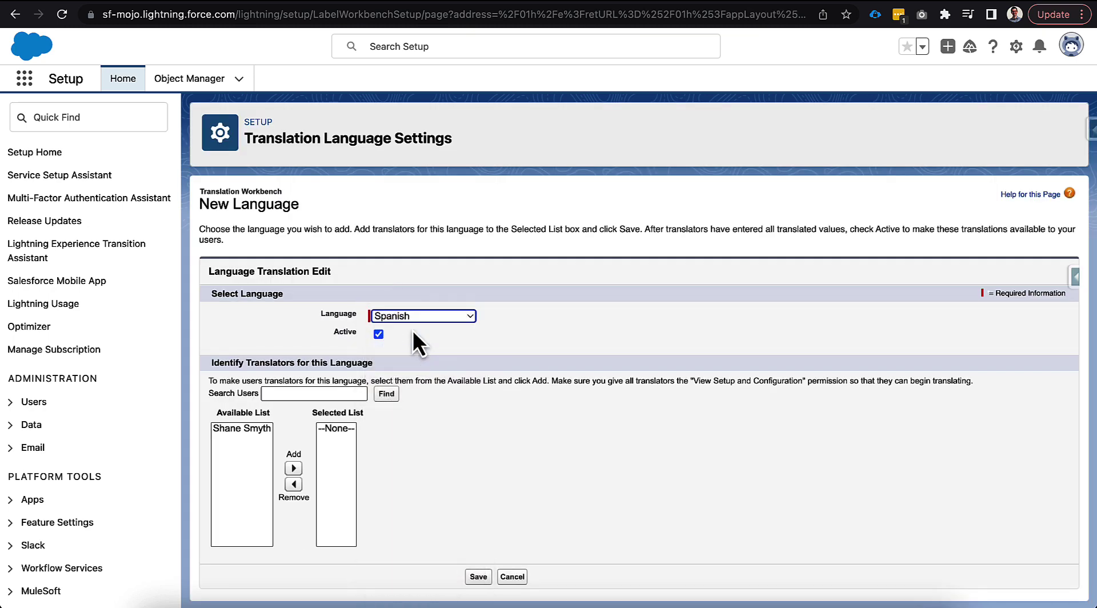
click(262, 428)
click(293, 468)
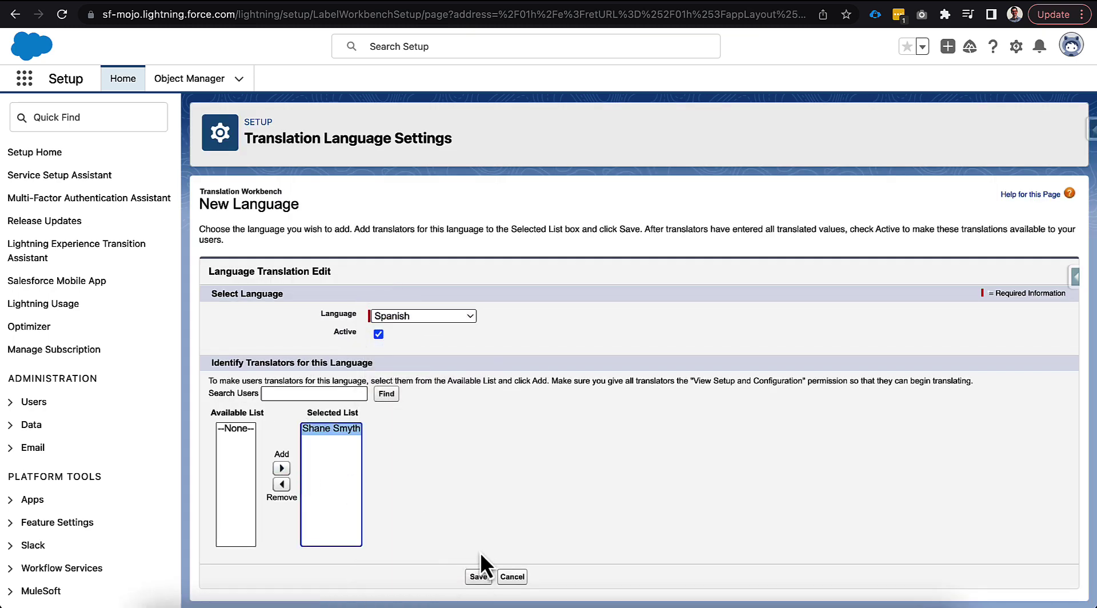
click(478, 577)
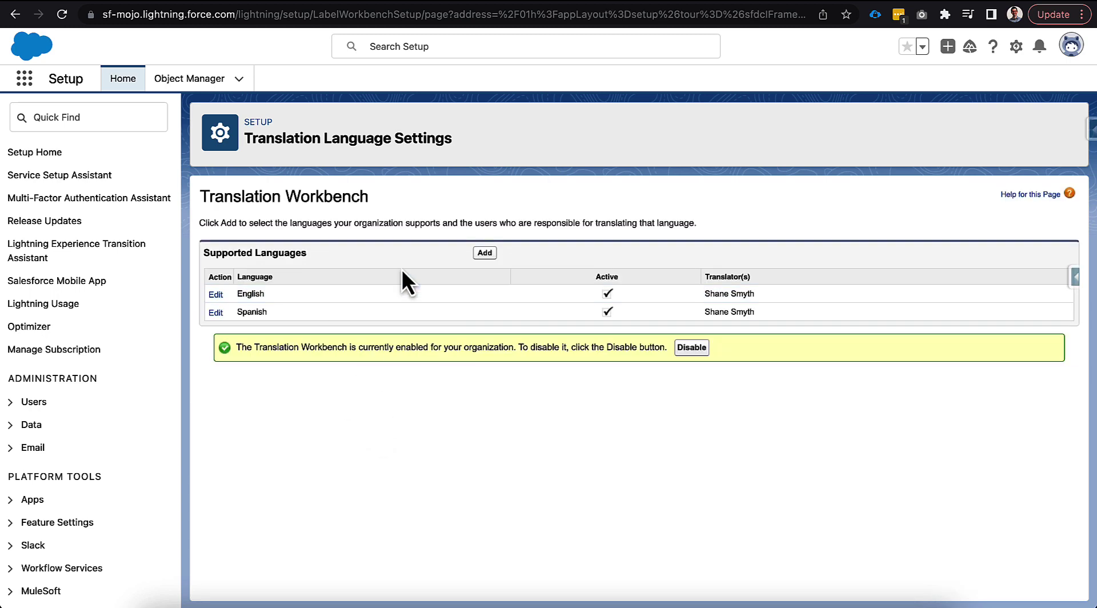
Add French as an active supported language with the available user as its translator, and save it
click(485, 252)
click(398, 318)
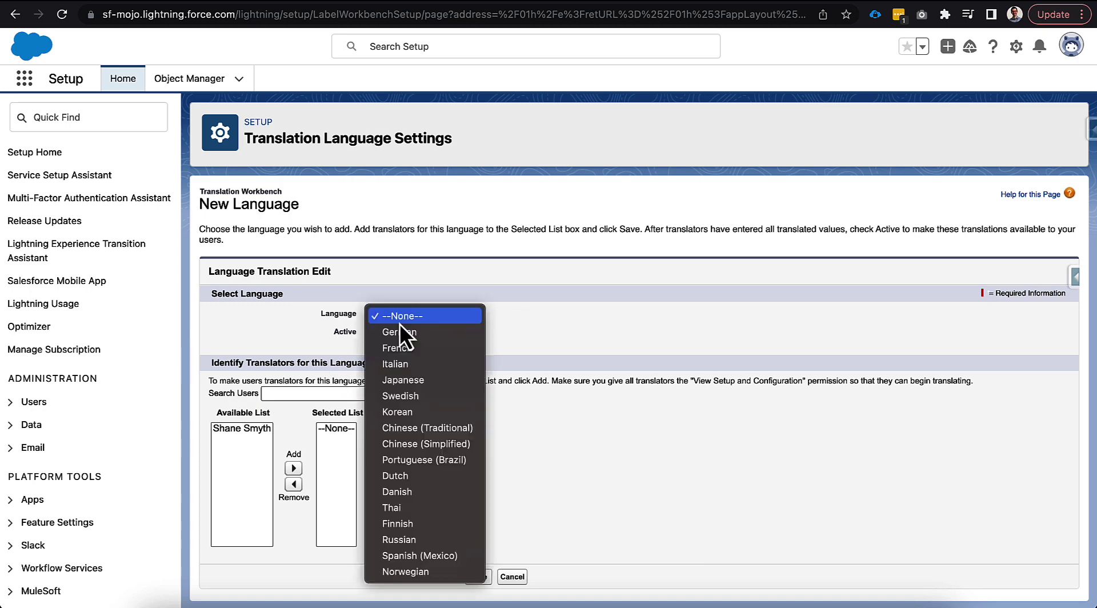
click(413, 347)
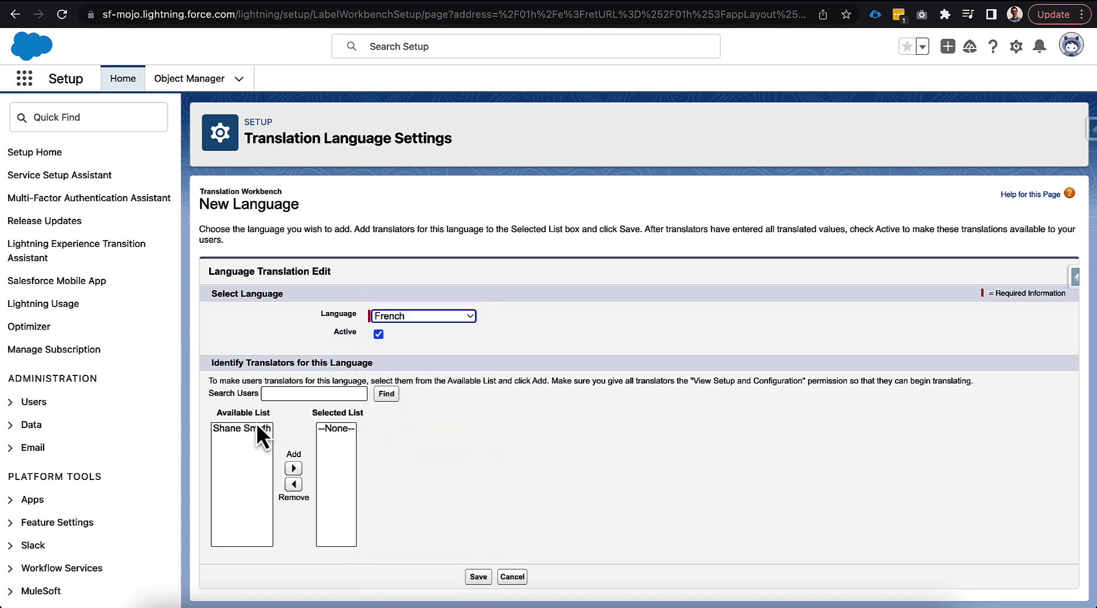
click(256, 427)
click(293, 467)
click(474, 576)
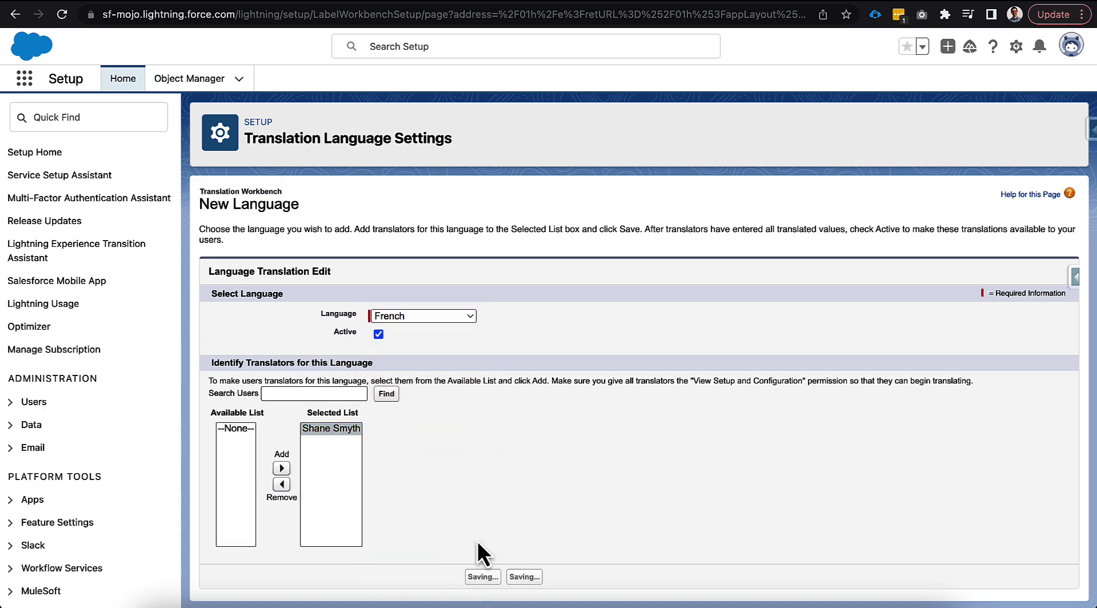
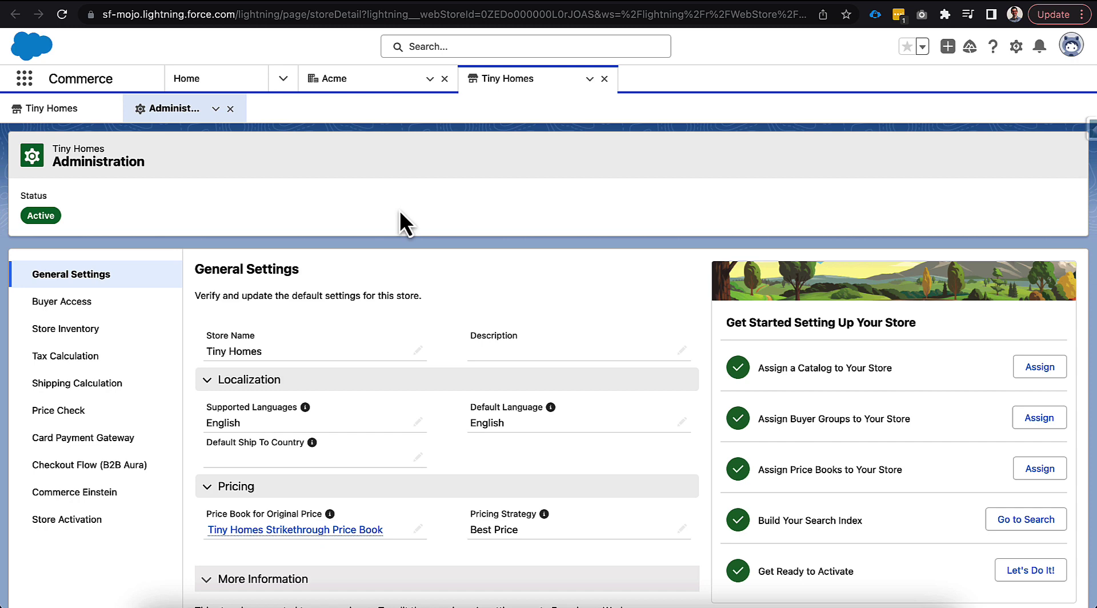
Reload the store's administration page, add Spanish and French to the supported languages alongside English, and save
key(super+r)
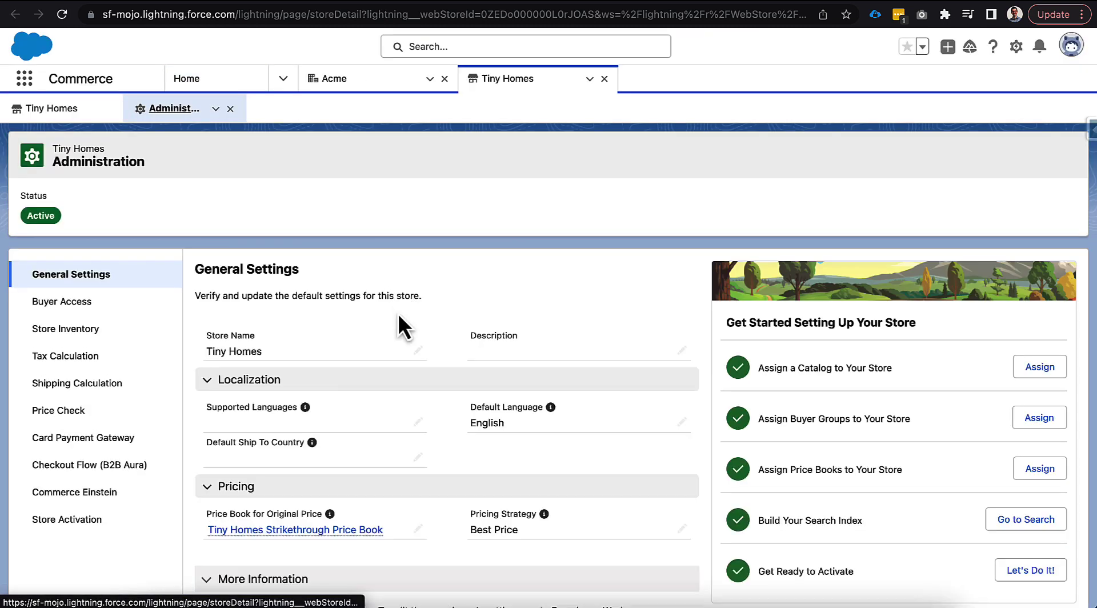
click(418, 421)
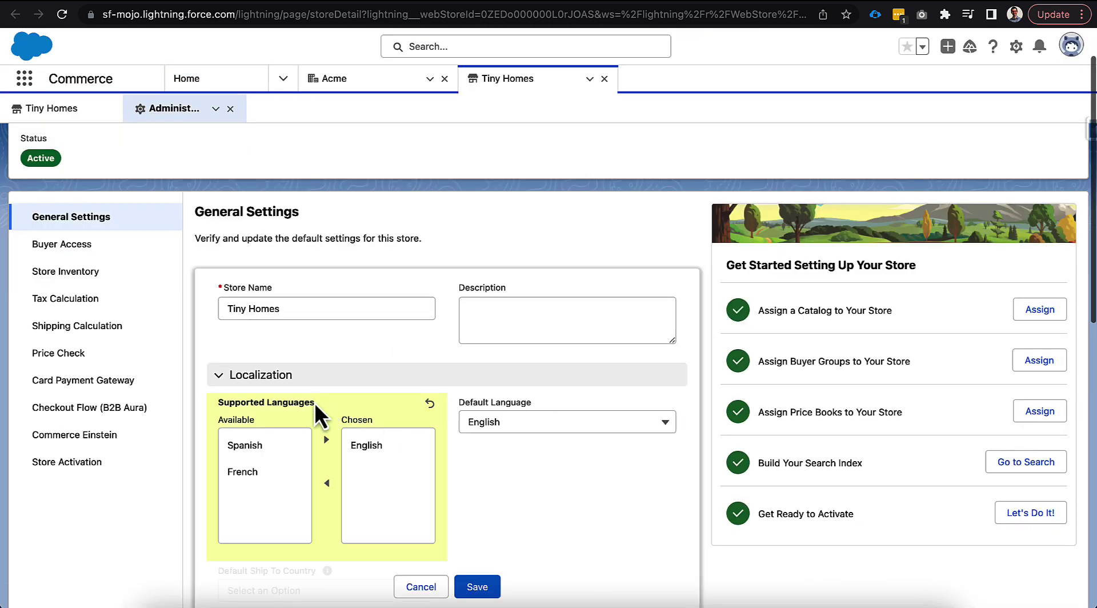
click(270, 383)
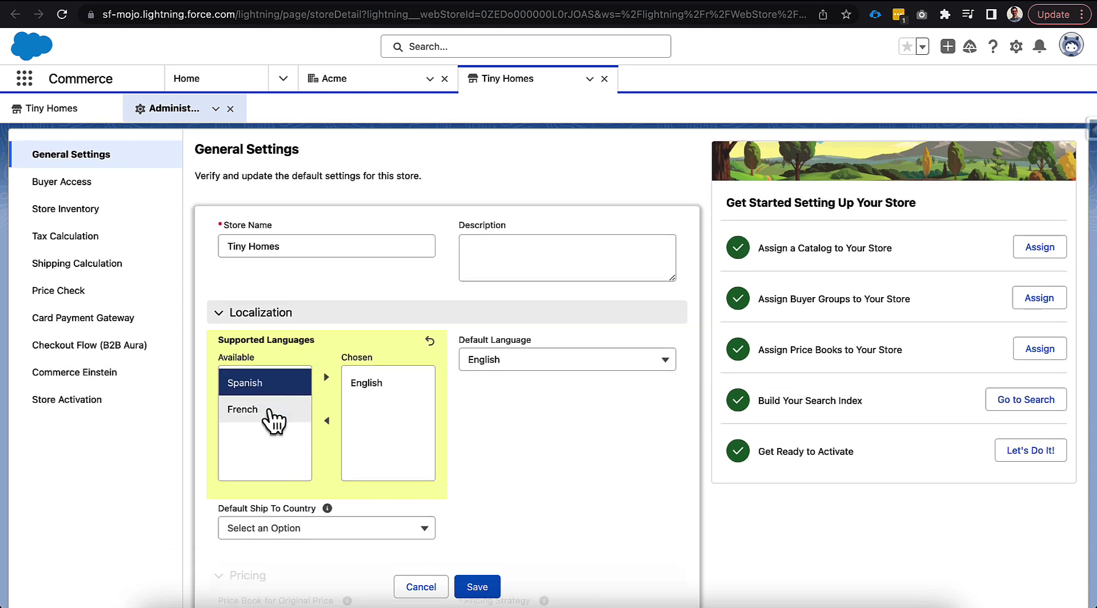
shift+click(269, 410)
click(326, 377)
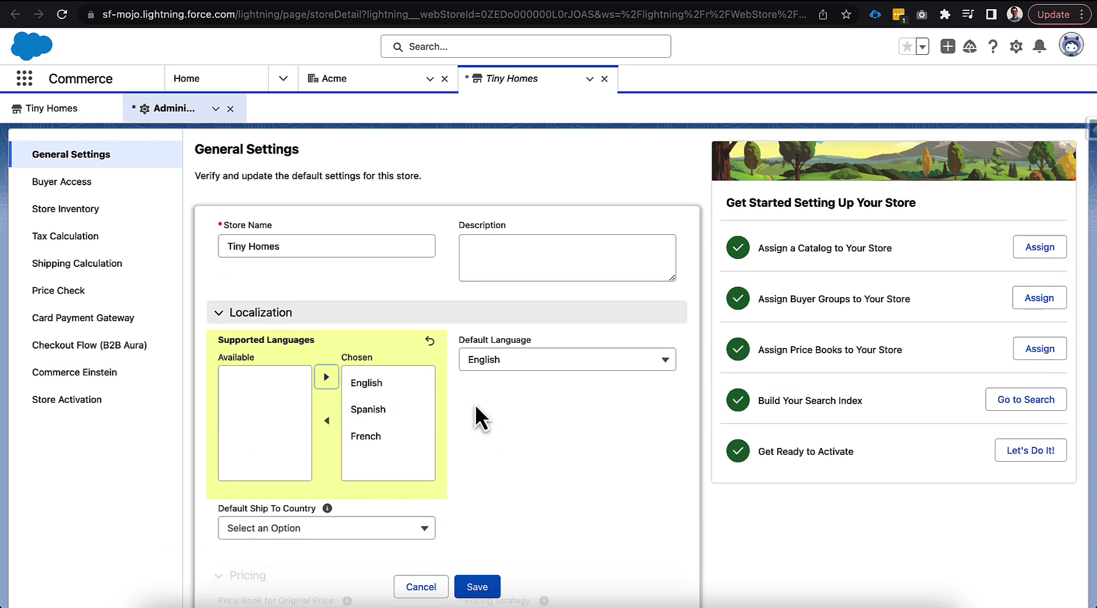
scroll(457, 406, down, 1)
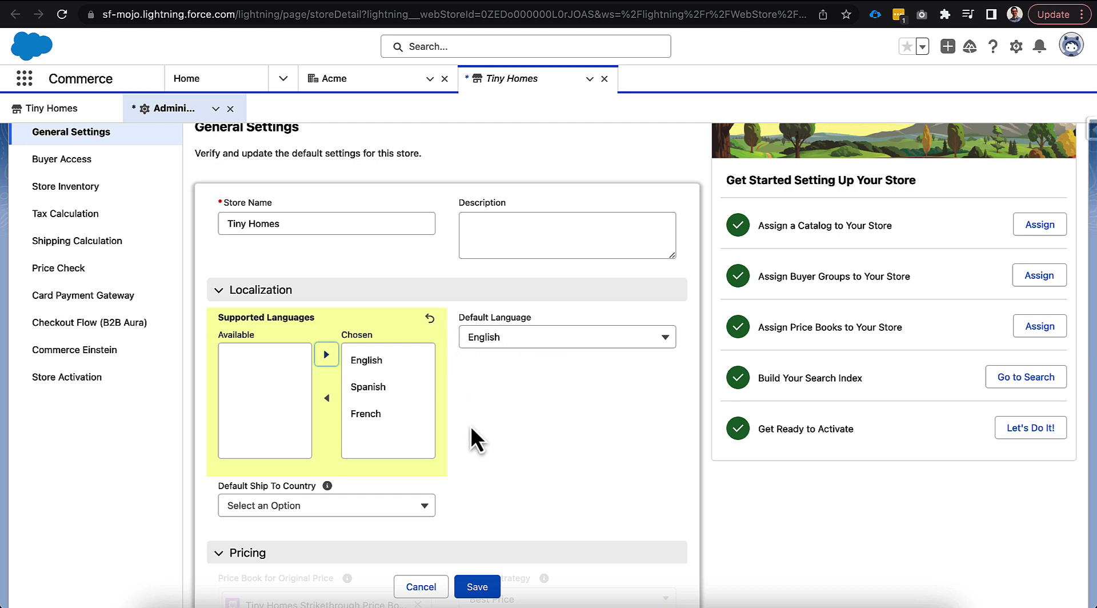
click(476, 587)
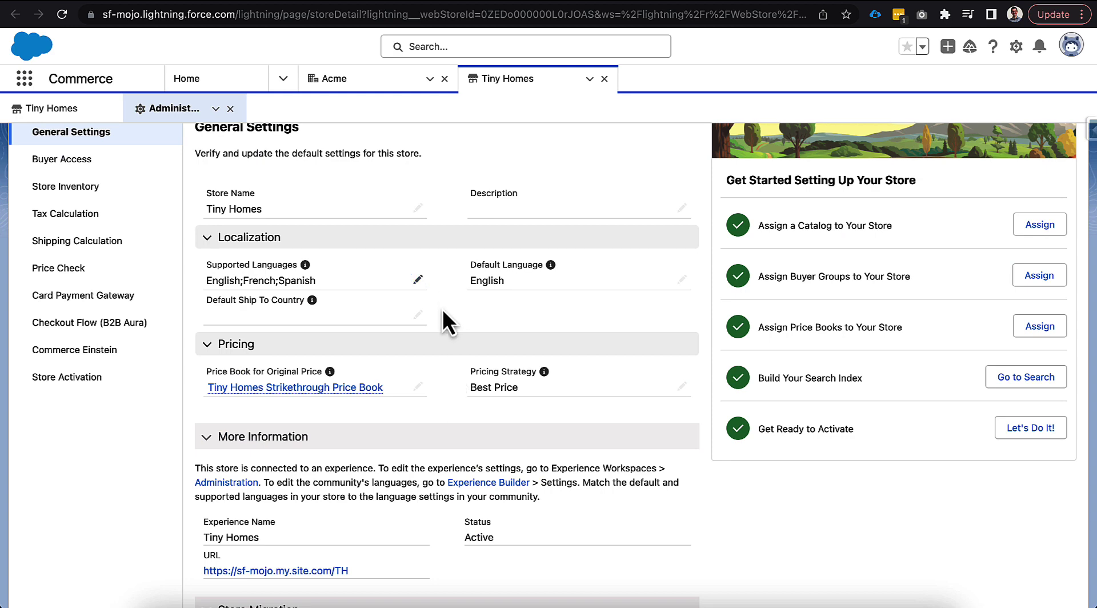
Open the Shirts product from the Tiny Homes store's product workspace and show its translations
scroll(443, 308, up, 3)
scroll(442, 311, up, 1)
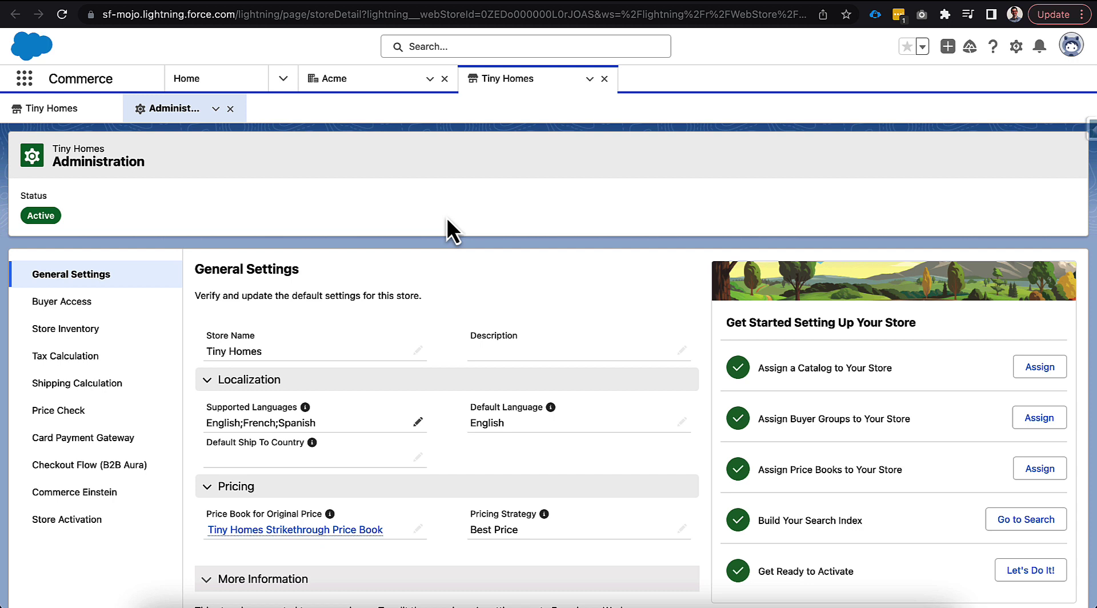
click(45, 108)
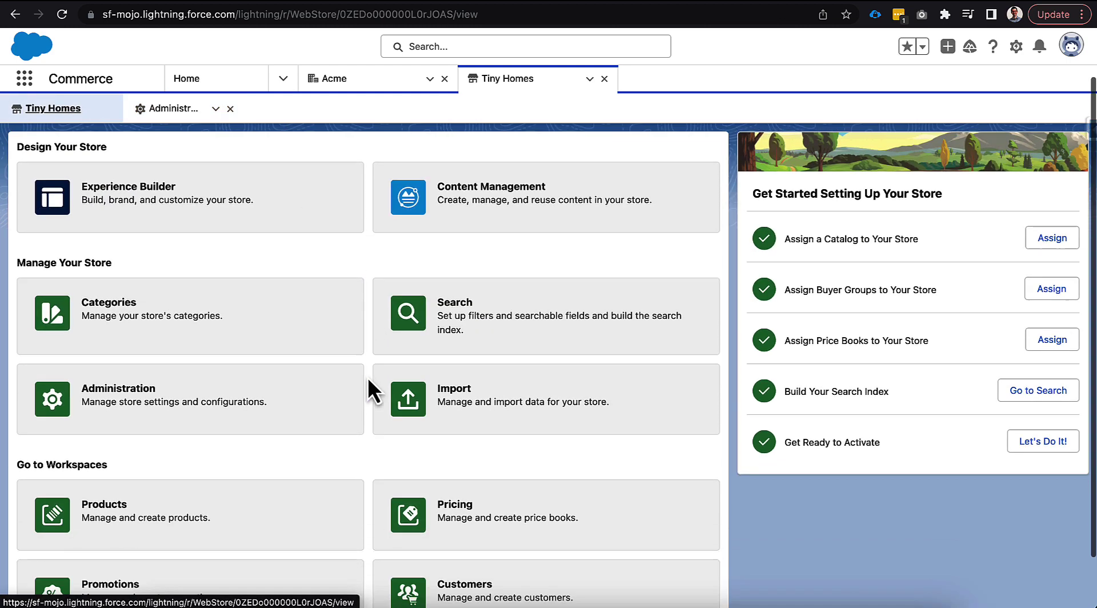
scroll(368, 377, down, 3)
click(360, 371)
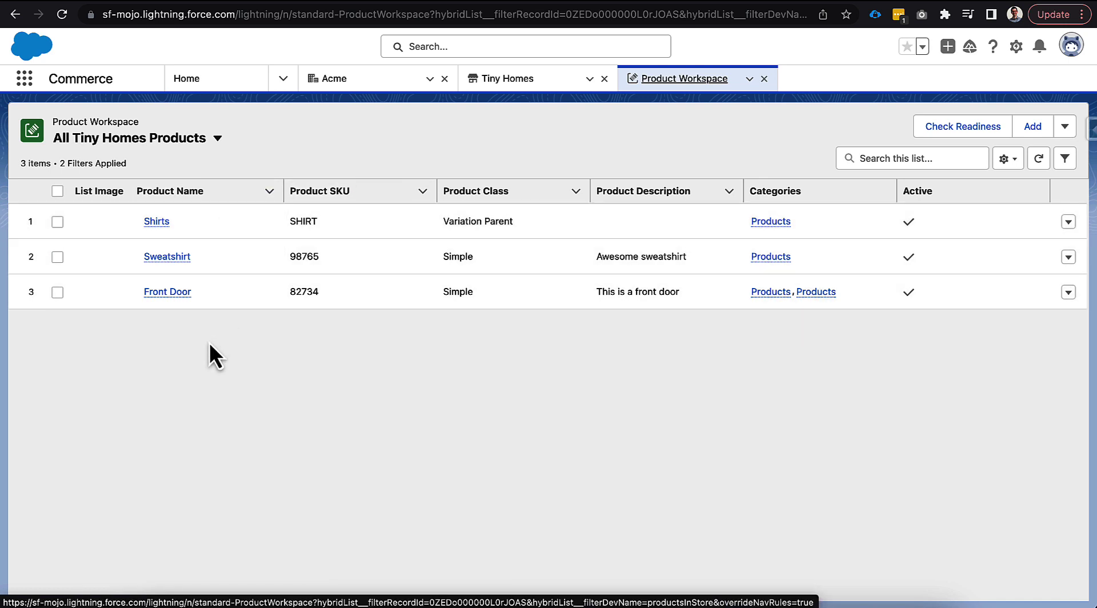
click(158, 223)
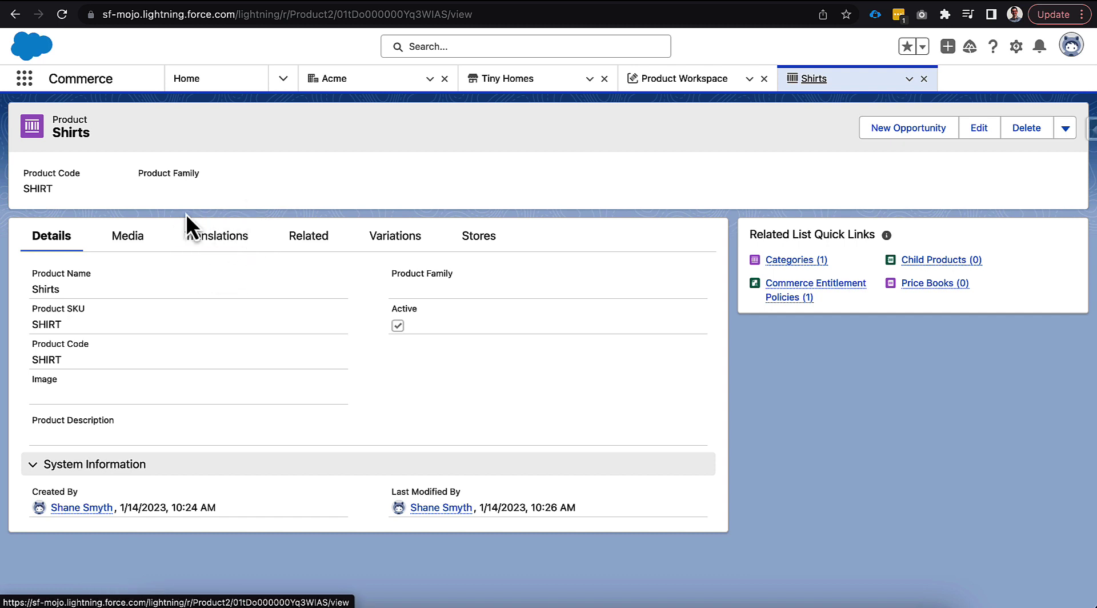
click(202, 242)
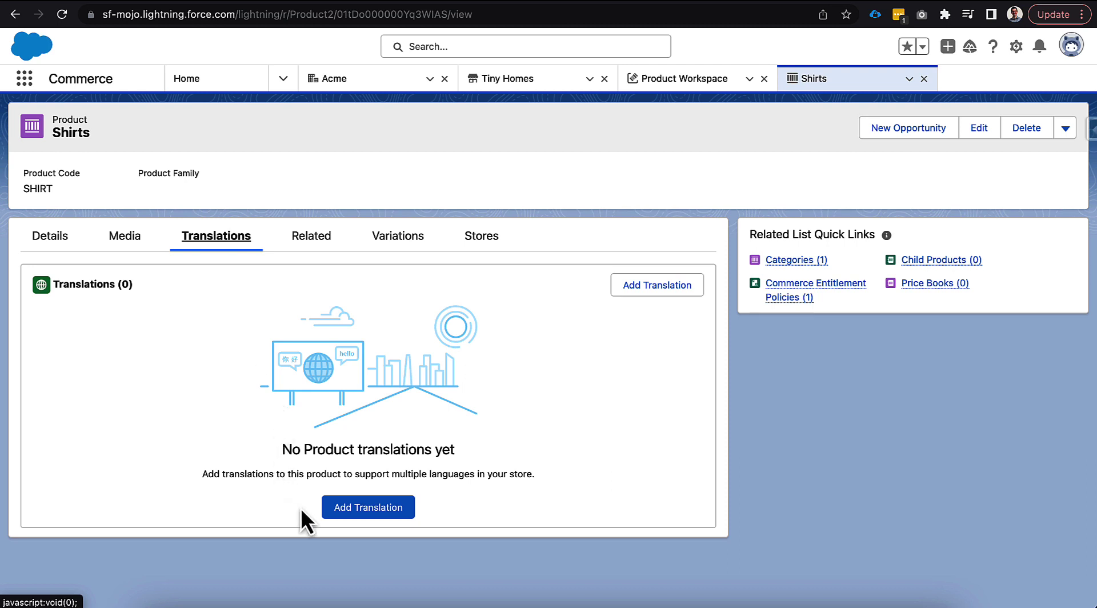
Add an English translation named "Shirt" with description "These are some awesome shirts that support the Tiny Home company!", copy the description, and save
click(329, 509)
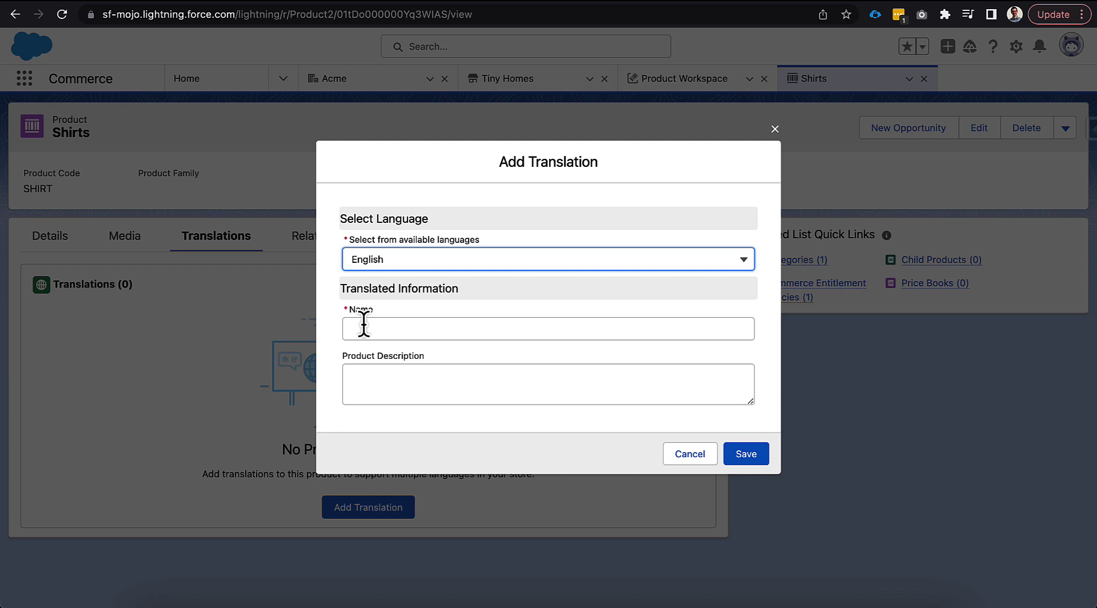
click(363, 325)
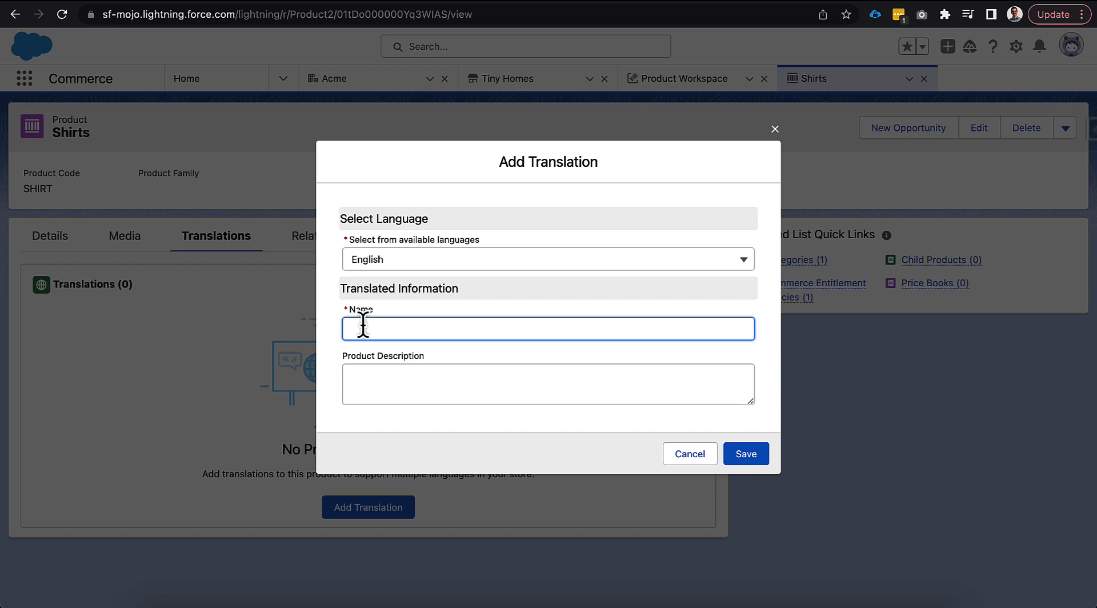
text(Shirt)
click(373, 393)
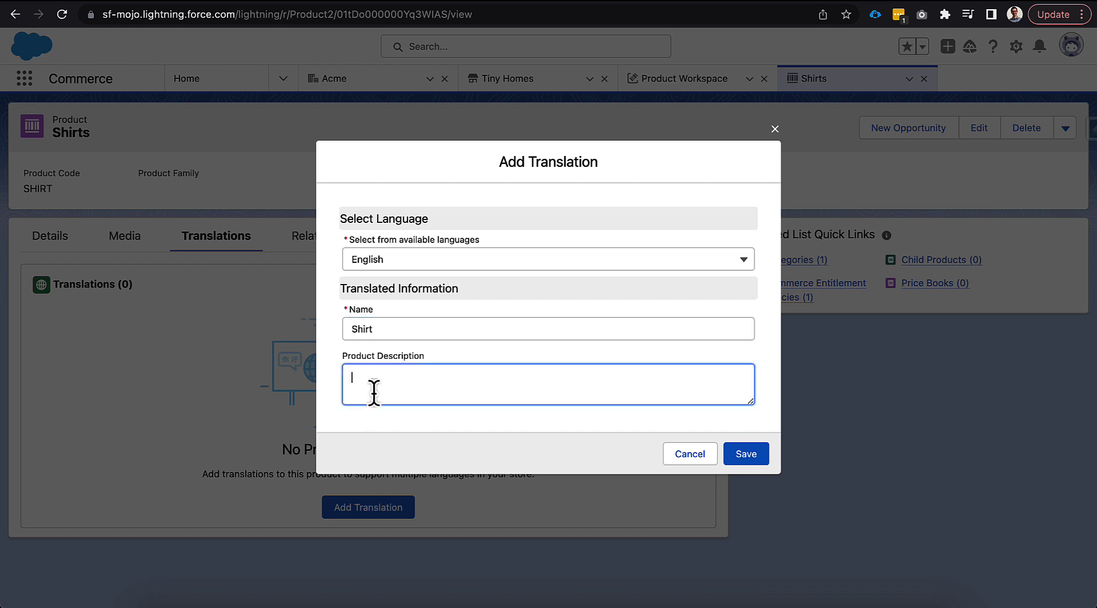
text(These are some awesome shirts that support the Tiny Home company!)
triple_click(365, 397)
key(ctrl+c)
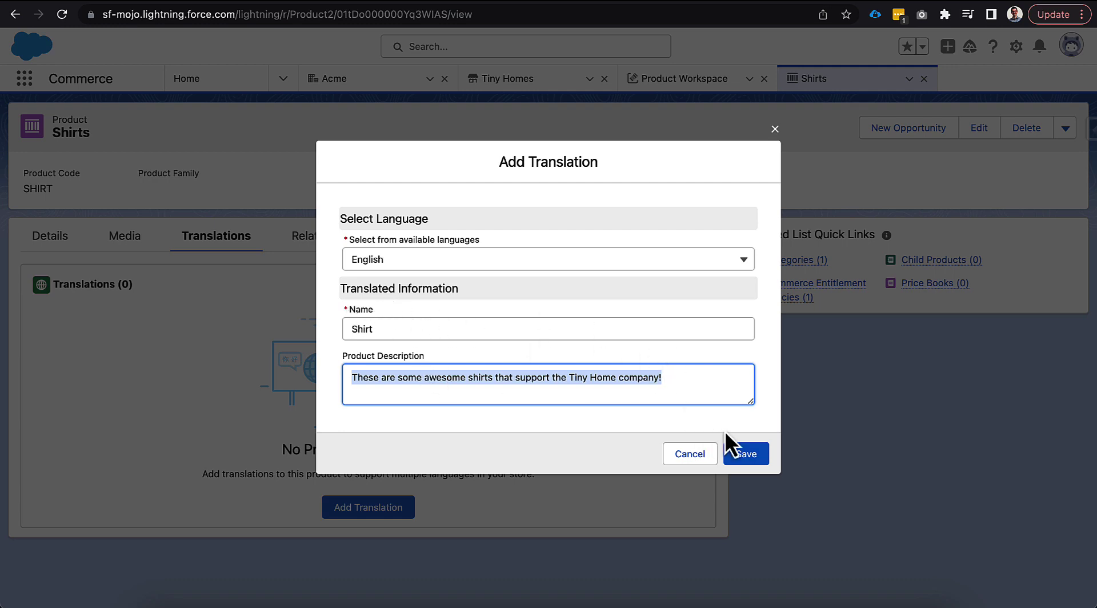
click(747, 455)
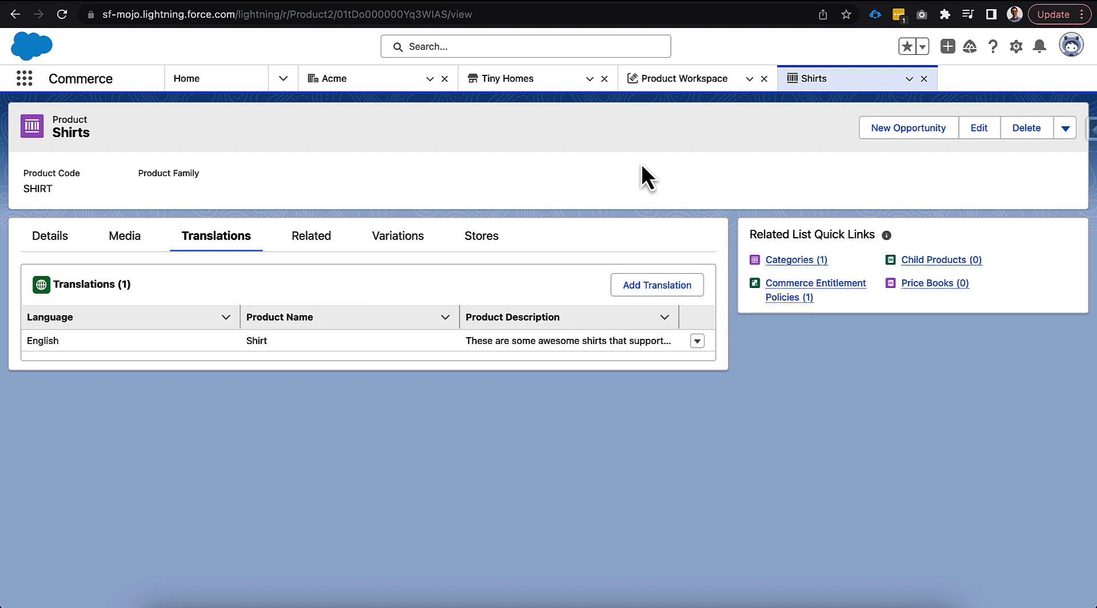
Find Google Translate in a new browser page, translate the copied description into Spanish, and copy the translation
key(ctrl+t)
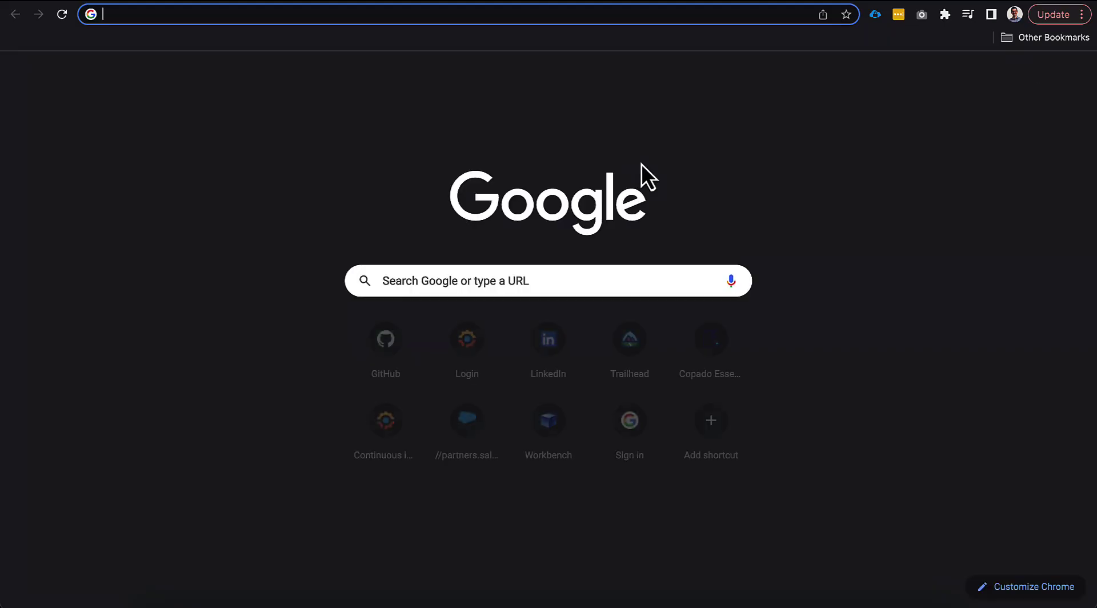
text(google translate)
key(Return)
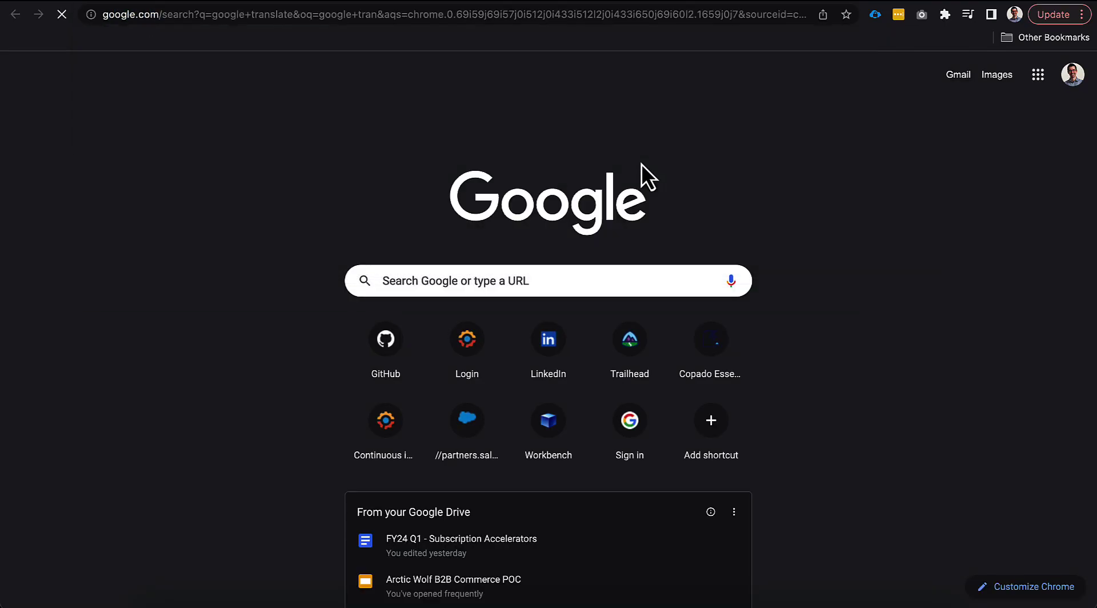
key(ctrl+v)
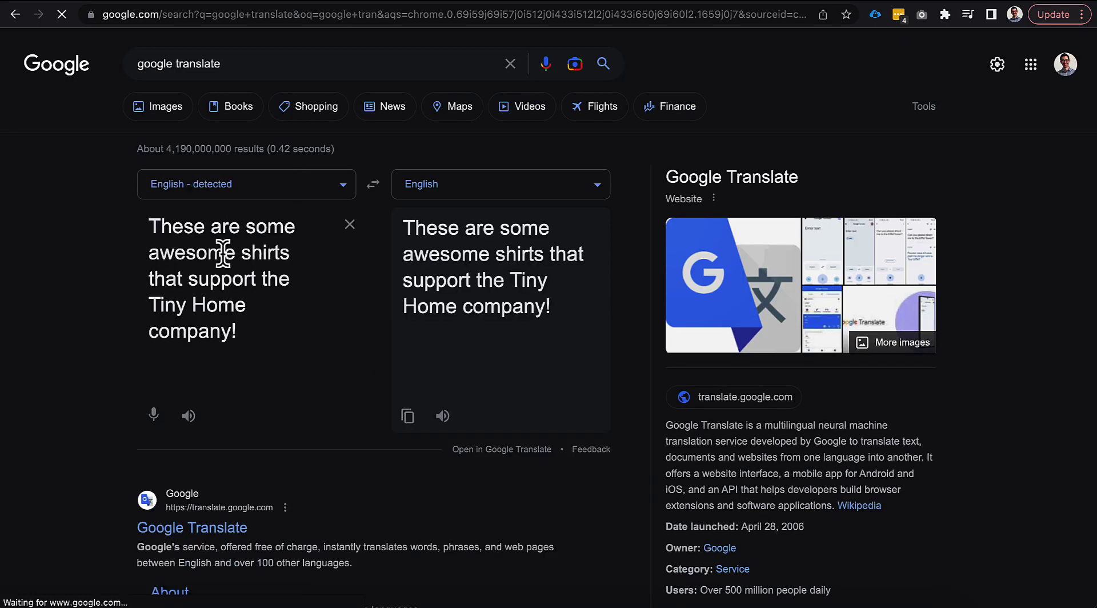
click(438, 184)
text(span)
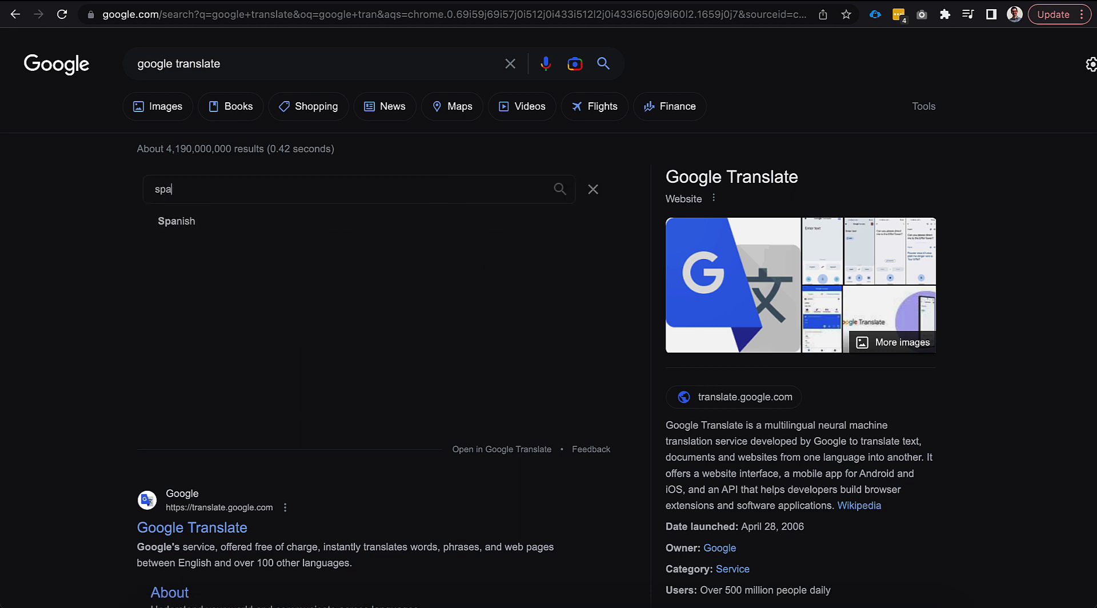
click(269, 225)
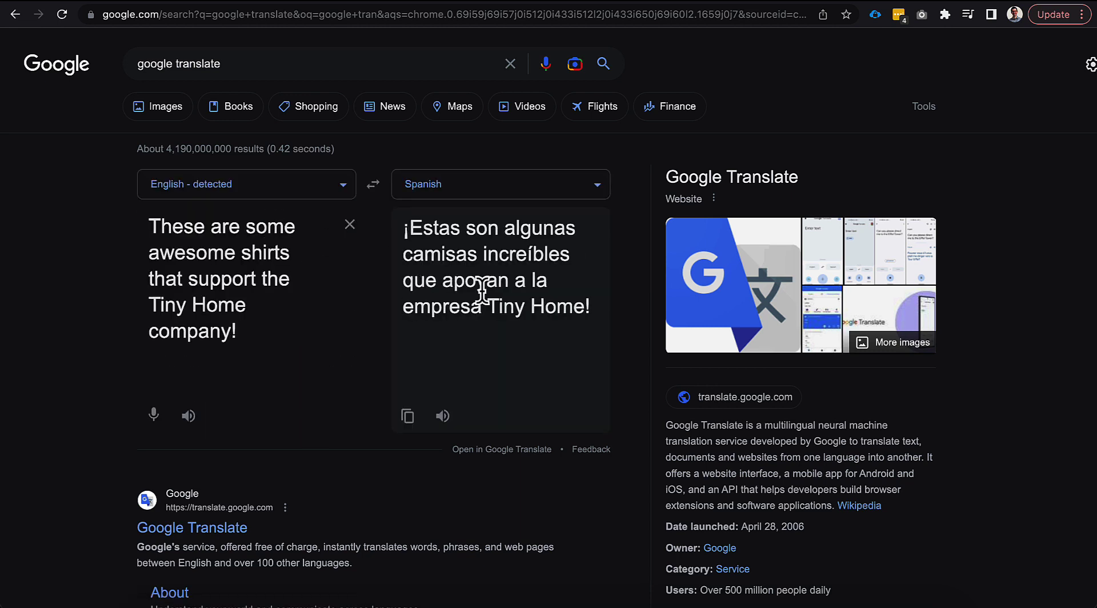
click(408, 416)
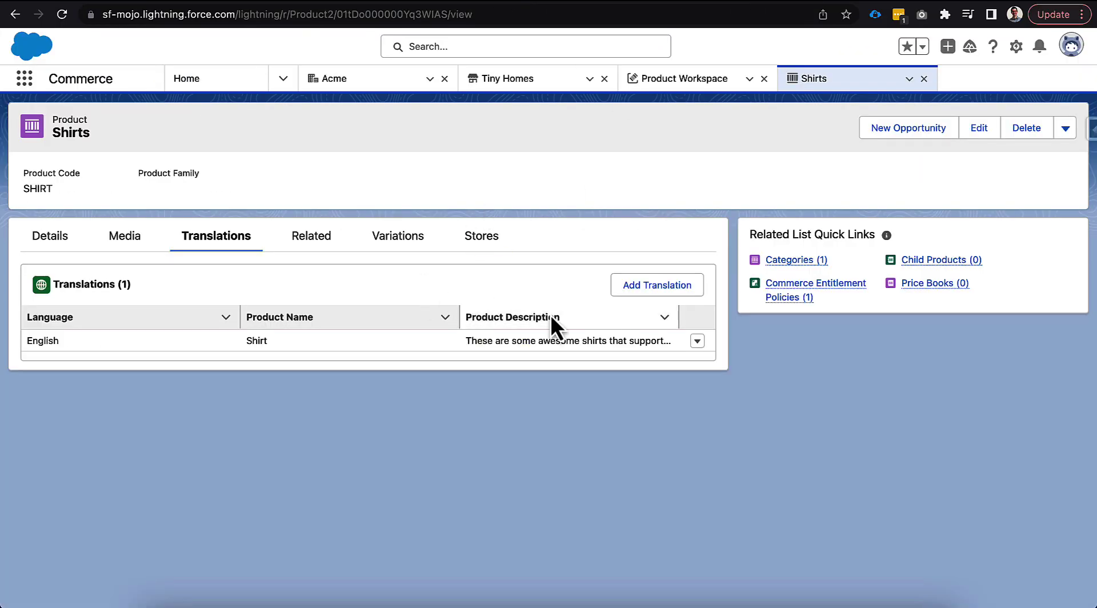
Back in Salesforce, start another translation for the Shirts product and paste the Spanish text as its product description
click(617, 288)
click(415, 371)
key(ctrl+v)
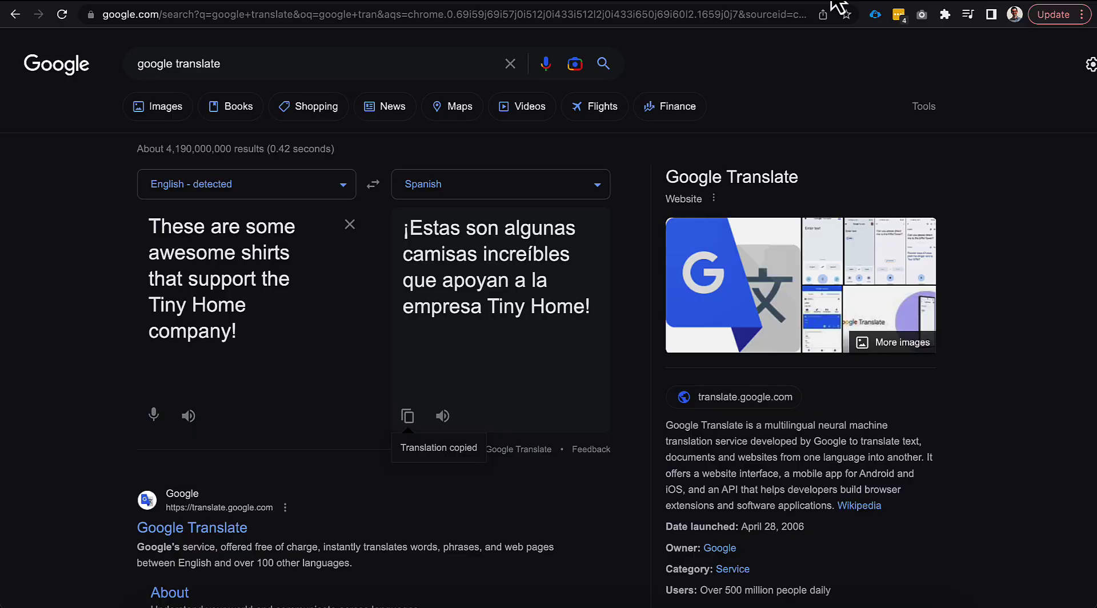
Switch to Google Translate, replace the source text with "Shirt", and select the Spanish translation for copying
triple_click(290, 280)
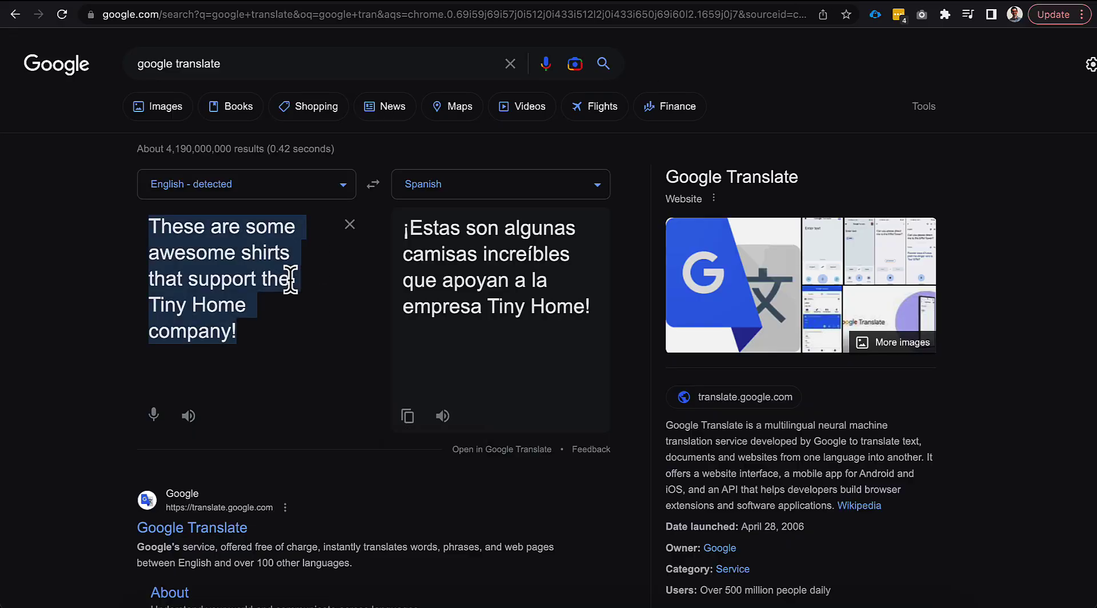
text(Shirt)
double_click(426, 229)
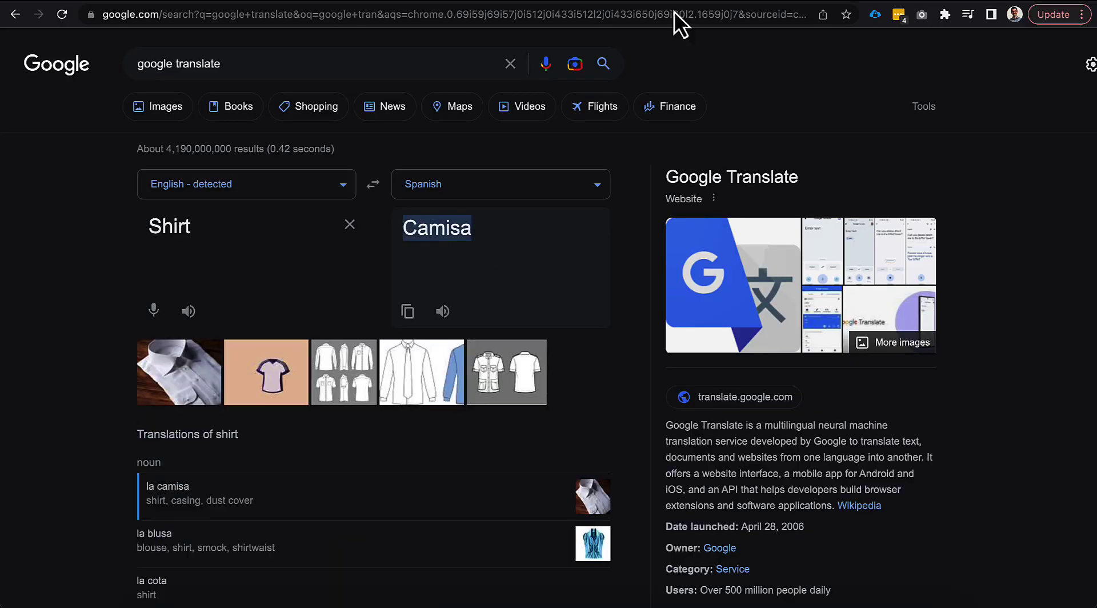
Back in Salesforce, enter "Camisa" as the translation's name, set its language to Spanish, and save it
click(554, 5)
click(468, 326)
key(ctrl+v)
click(534, 266)
click(534, 314)
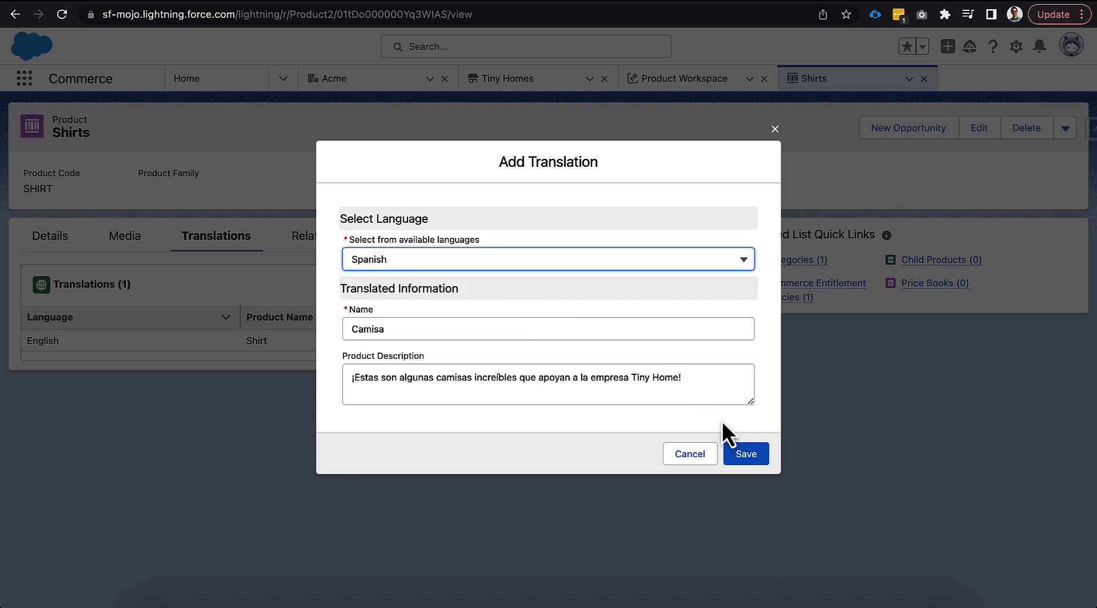
click(745, 456)
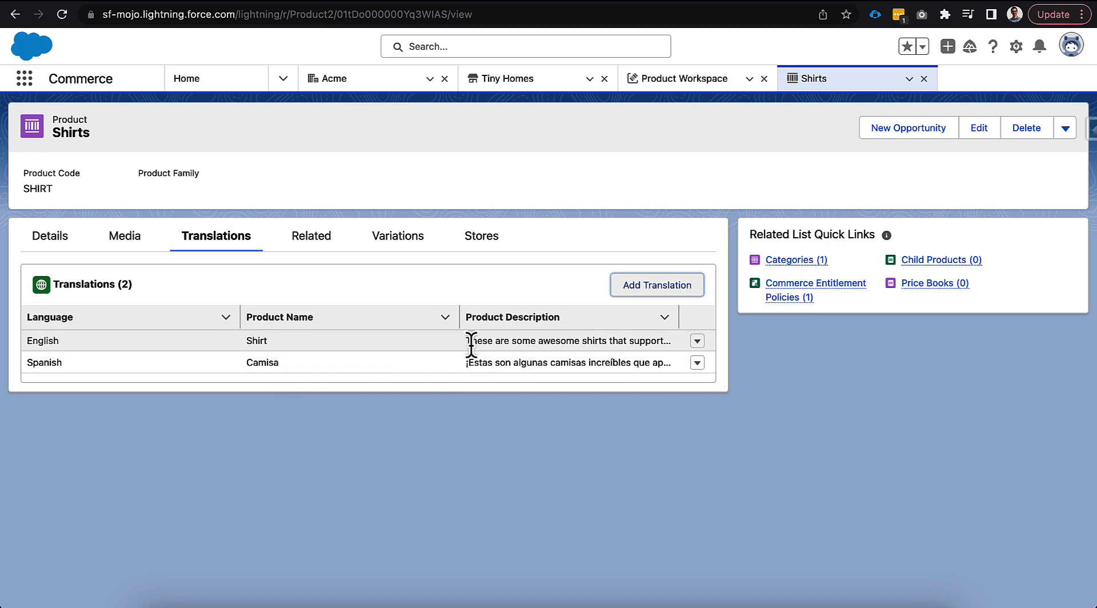
Bring the English product description into Google Translate, translate it into French, and copy the translation
triple_click(501, 342)
click(803, 10)
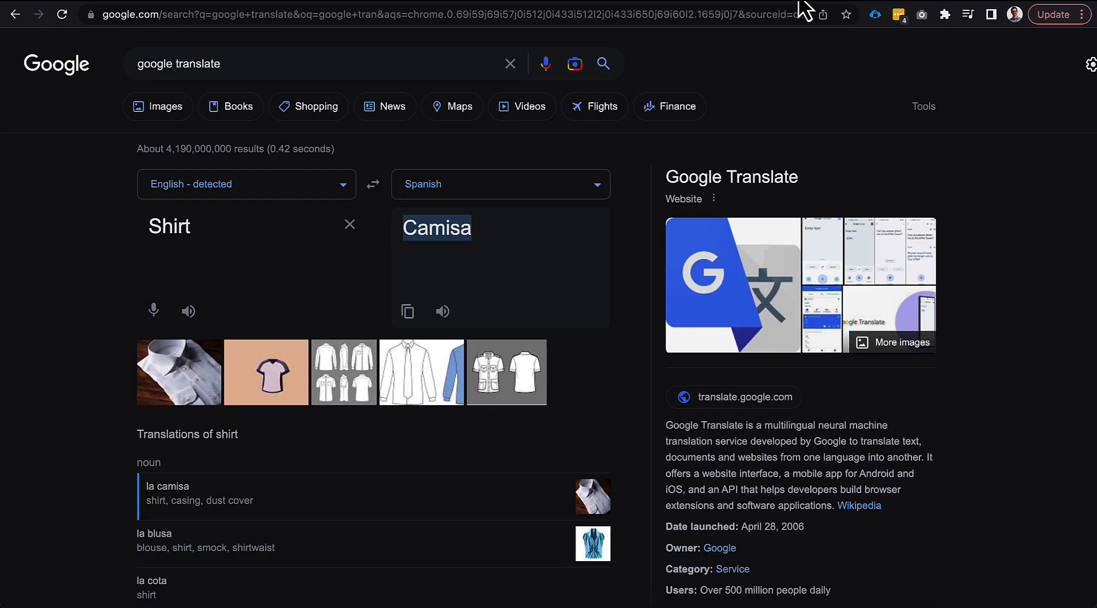
triple_click(260, 230)
key(ctrl+v)
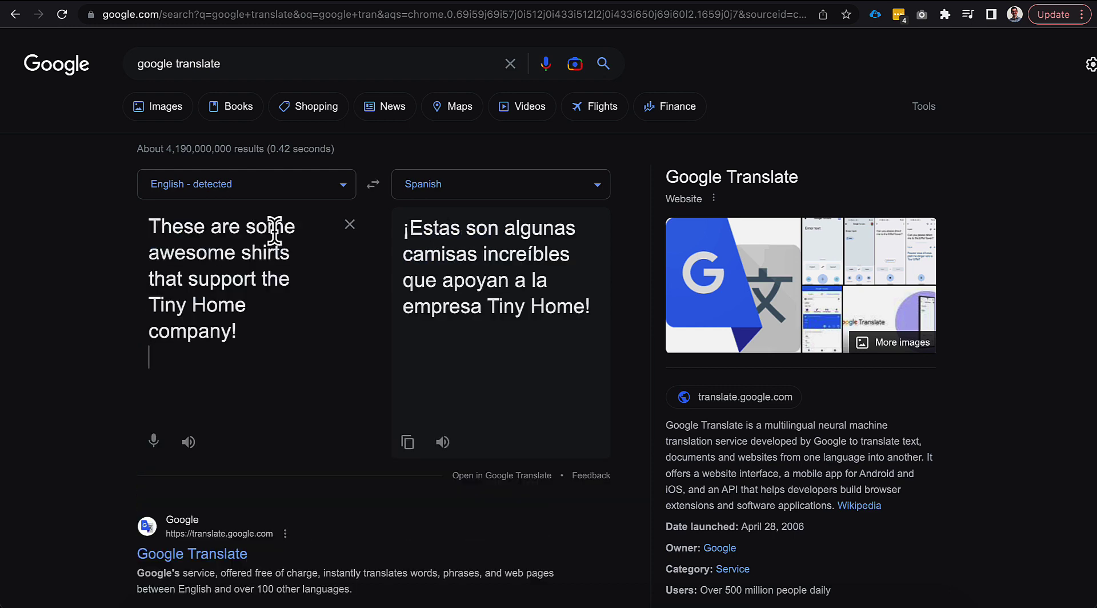
click(440, 188)
text(fren)
key(Return)
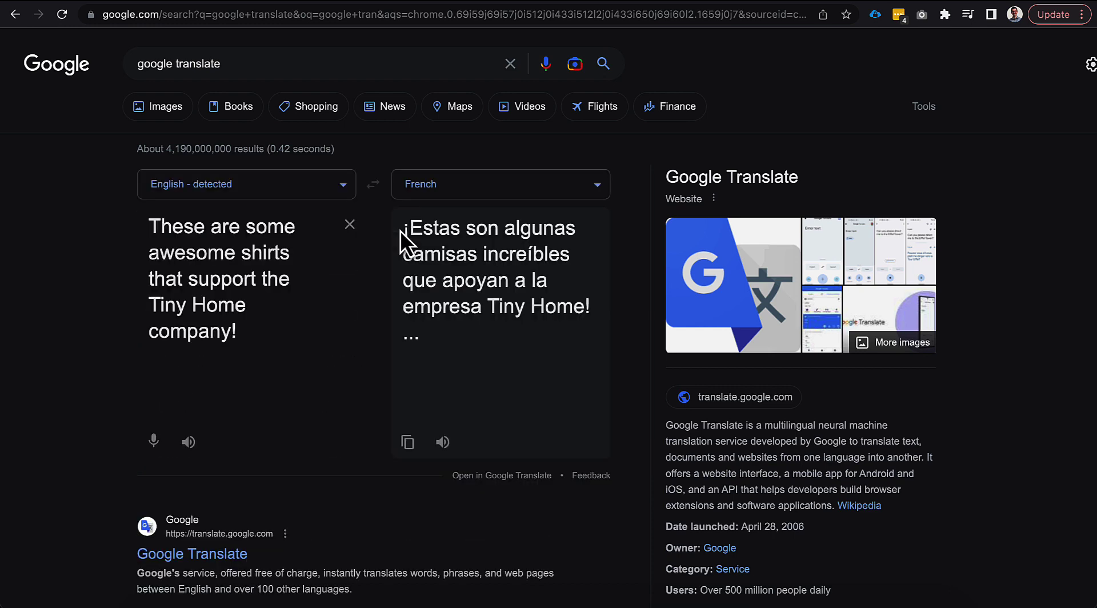
click(408, 441)
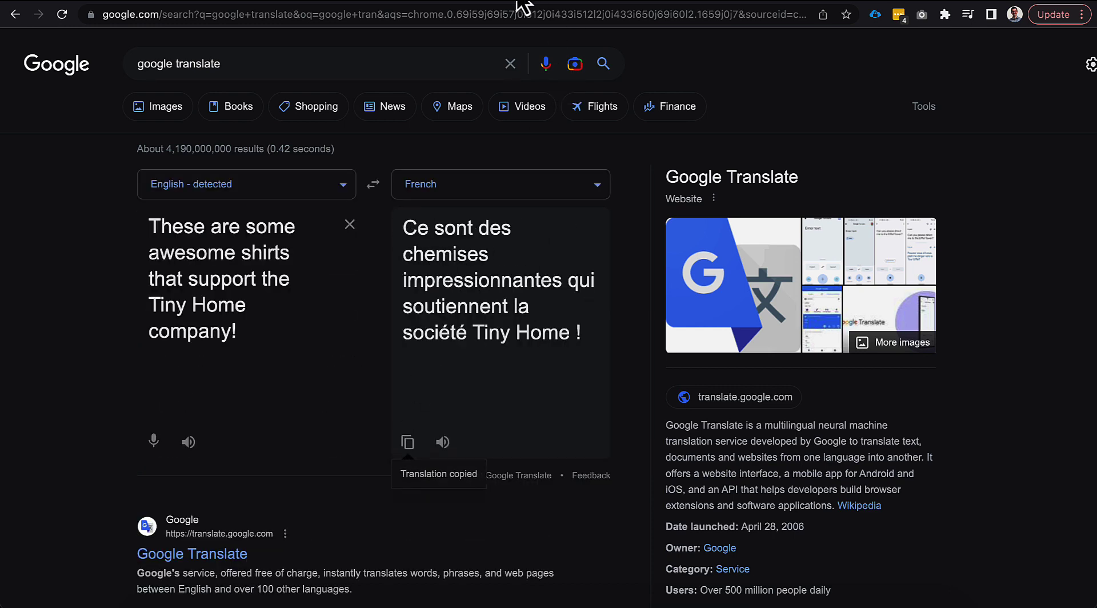
Return to the Shirts product in Salesforce, start a further translation, and paste the French text as its product description
click(523, 6)
click(656, 291)
click(446, 376)
key(ctrl+v)
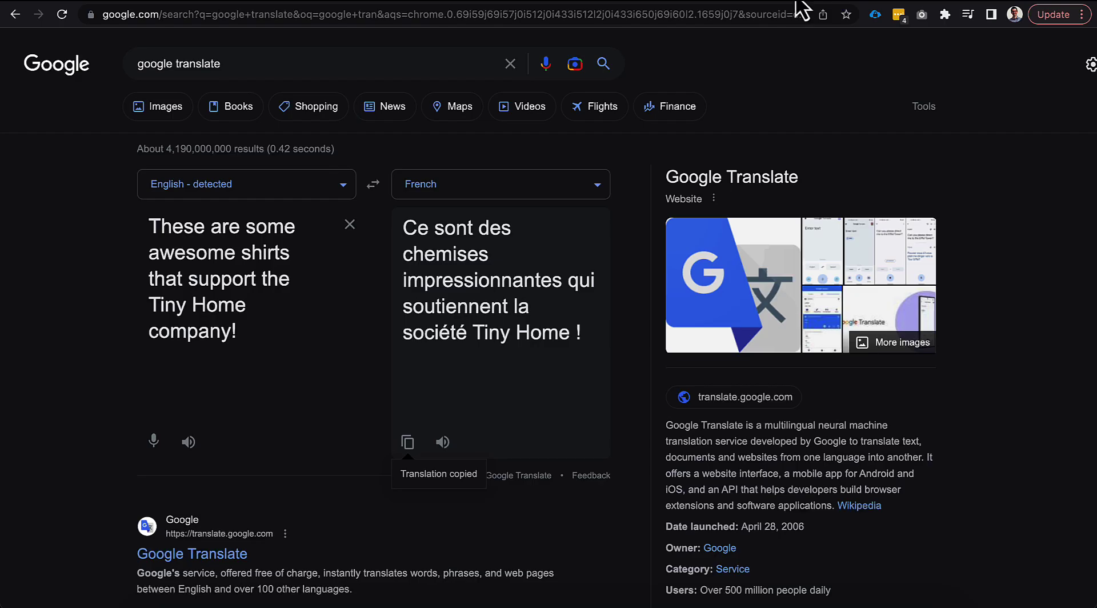
Switch to Google Translate, replace the source text with "Shirt", and copy its French translation
triple_click(255, 226)
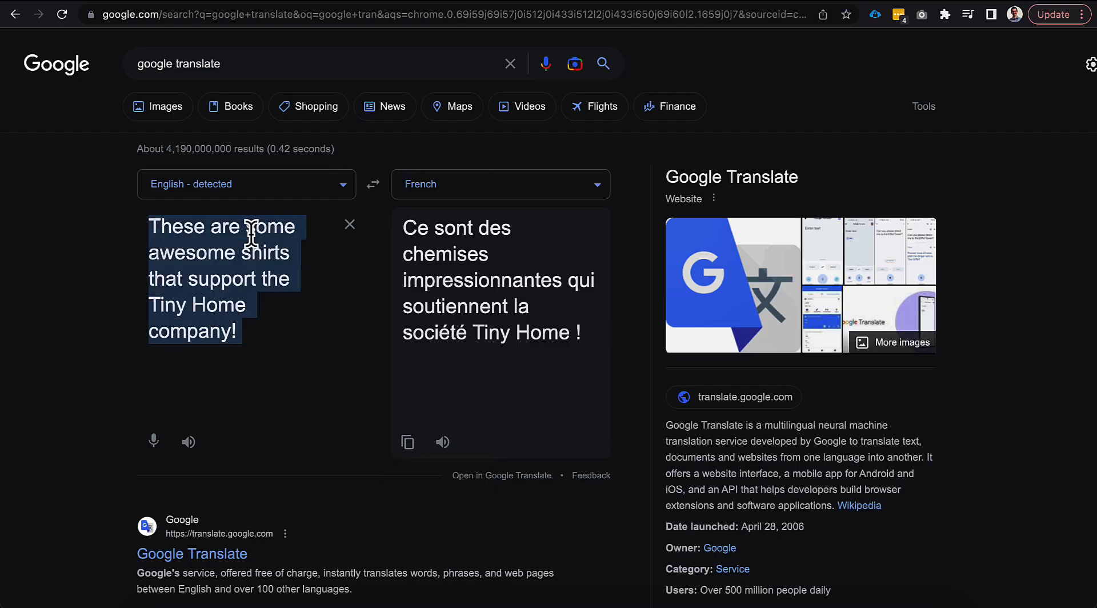
text(Shirt)
double_click(443, 226)
key(ctrl+c)
Back in Salesforce, enter "Chemise" as the translation's name, set its language to French, and save it
click(519, 10)
click(477, 327)
key(ctrl+v)
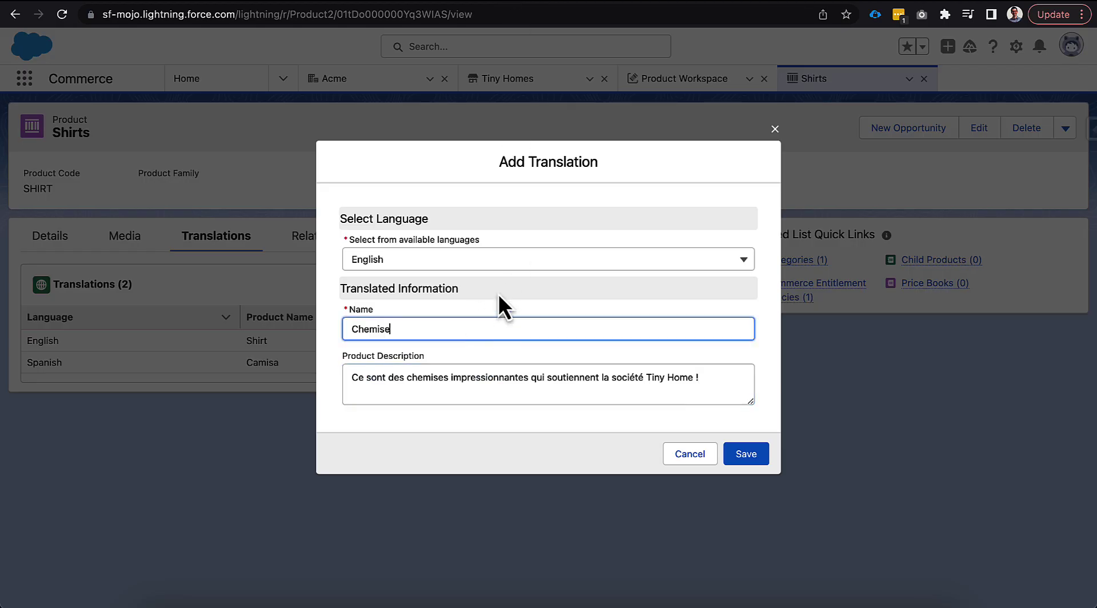
click(496, 264)
click(494, 343)
click(758, 451)
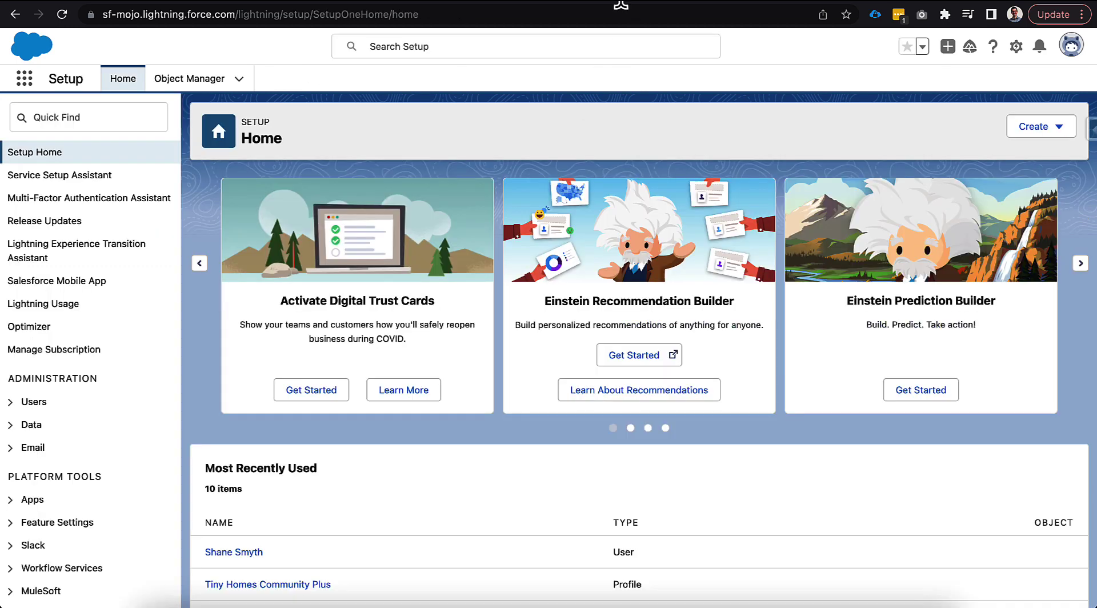
Open the Translation Workbench export setup, choose Data as the translation type, and add Product to the objects for export
click(109, 121)
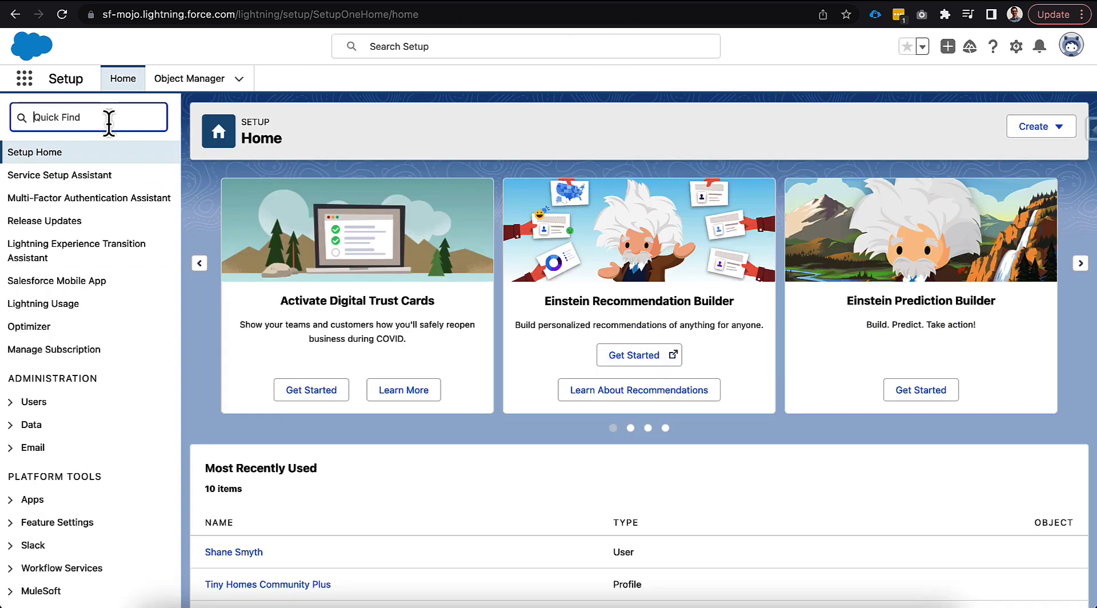
text(export)
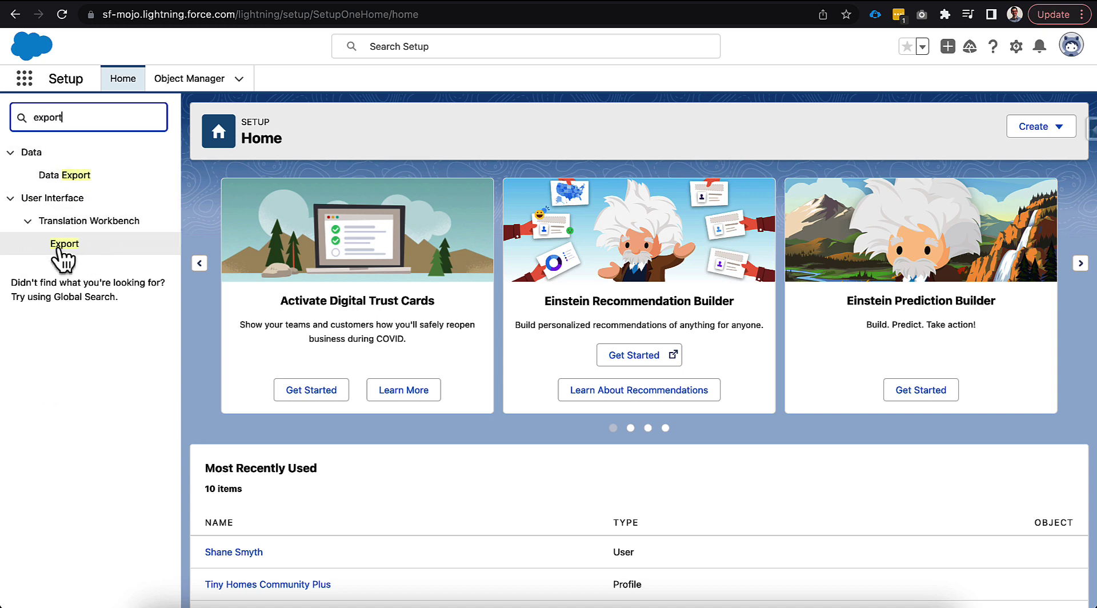
click(66, 247)
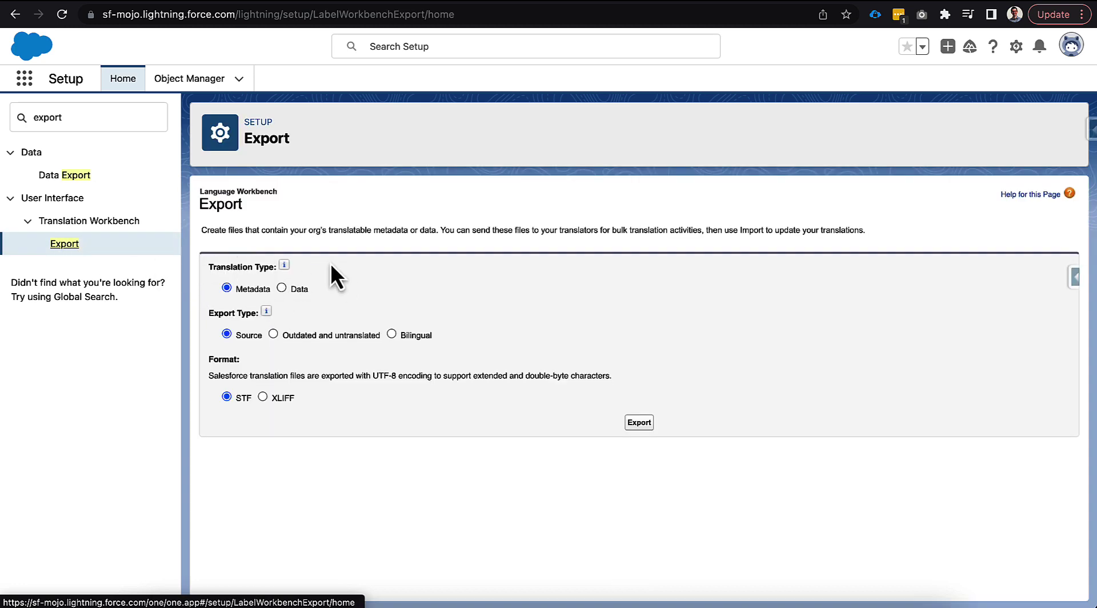
click(281, 287)
click(301, 368)
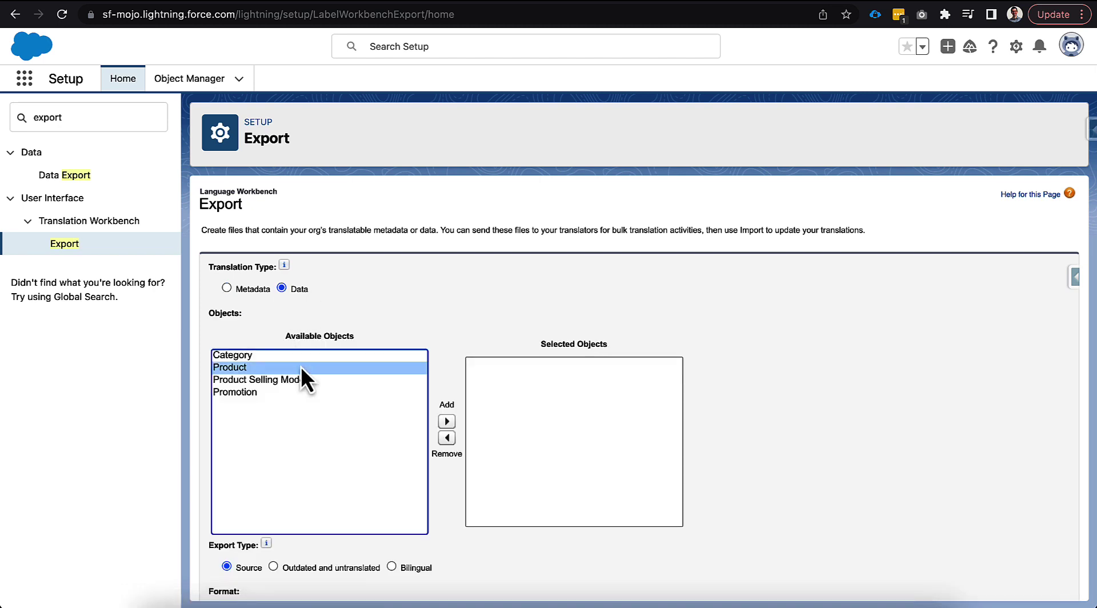
click(446, 421)
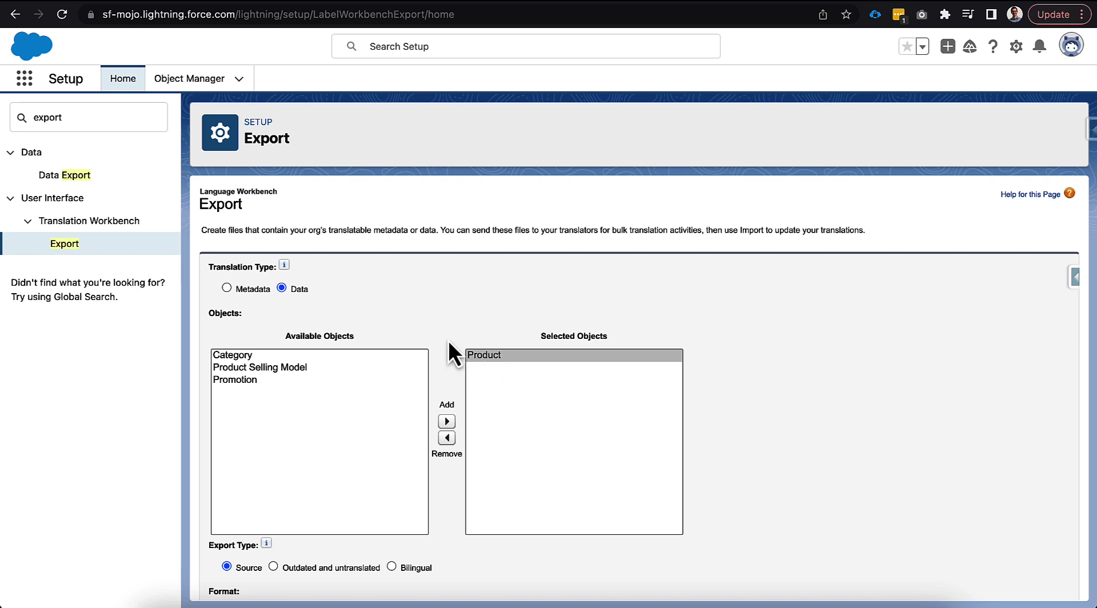
Make the export type Bilingual and add French and Spanish as its languages
scroll(448, 372, down, 3)
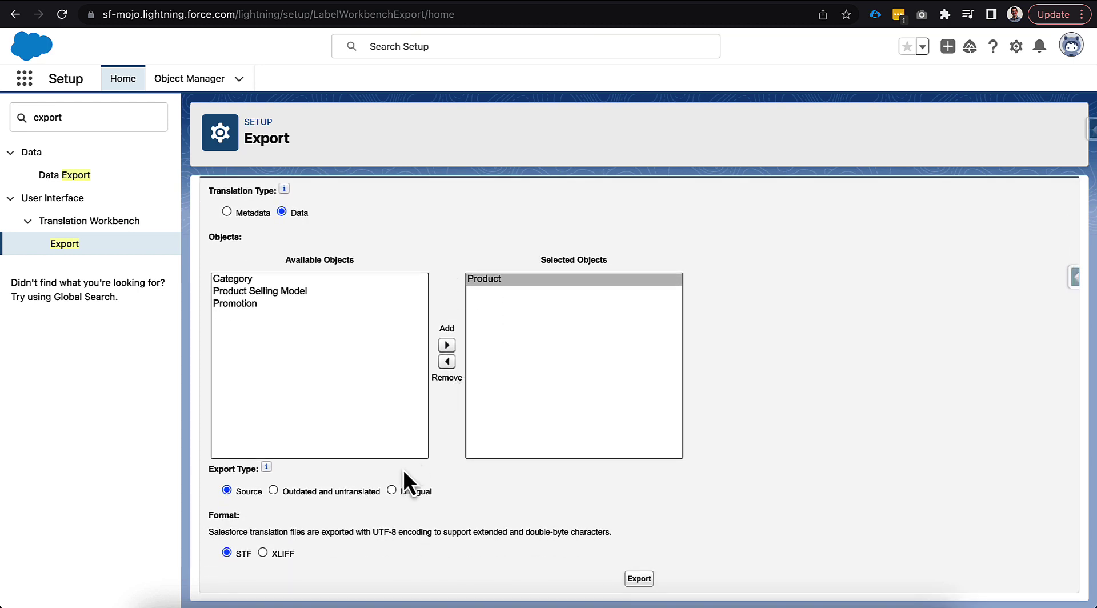
click(392, 491)
scroll(446, 496, down, 4)
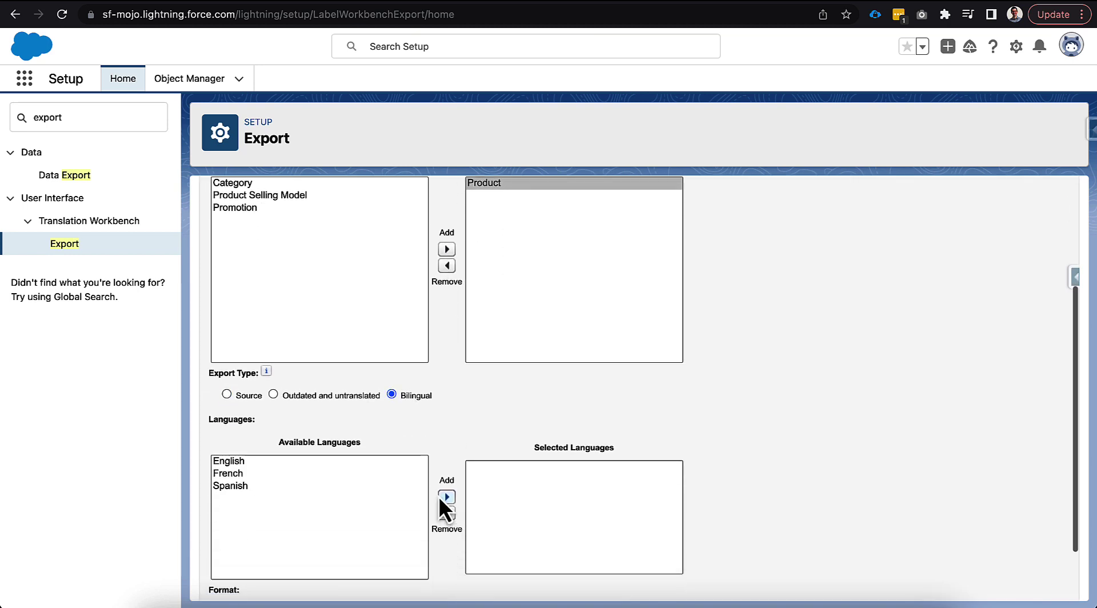
click(337, 486)
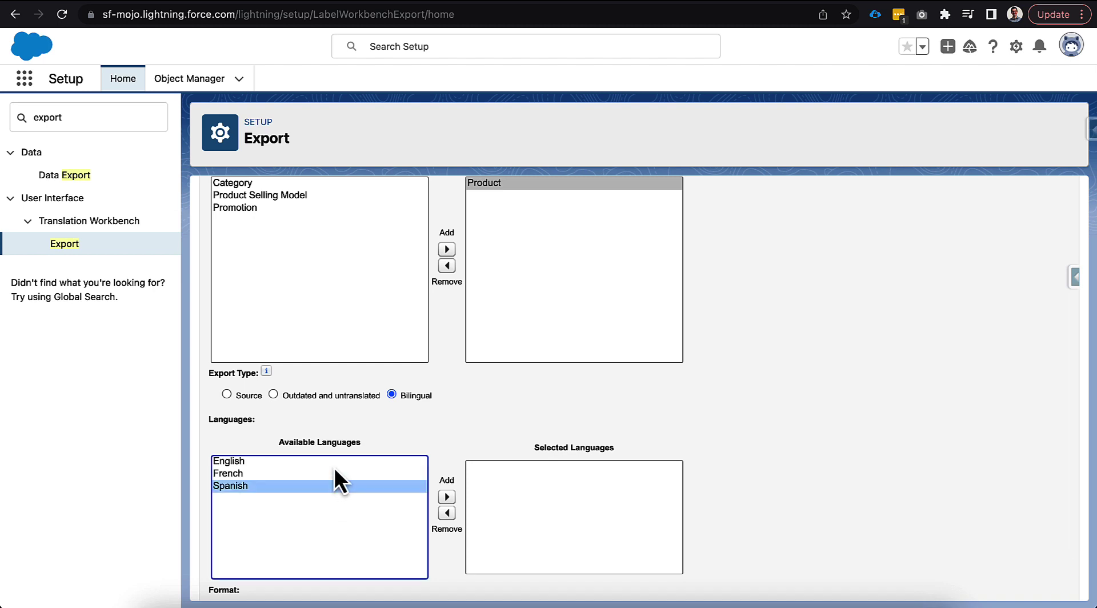
shift+click(324, 477)
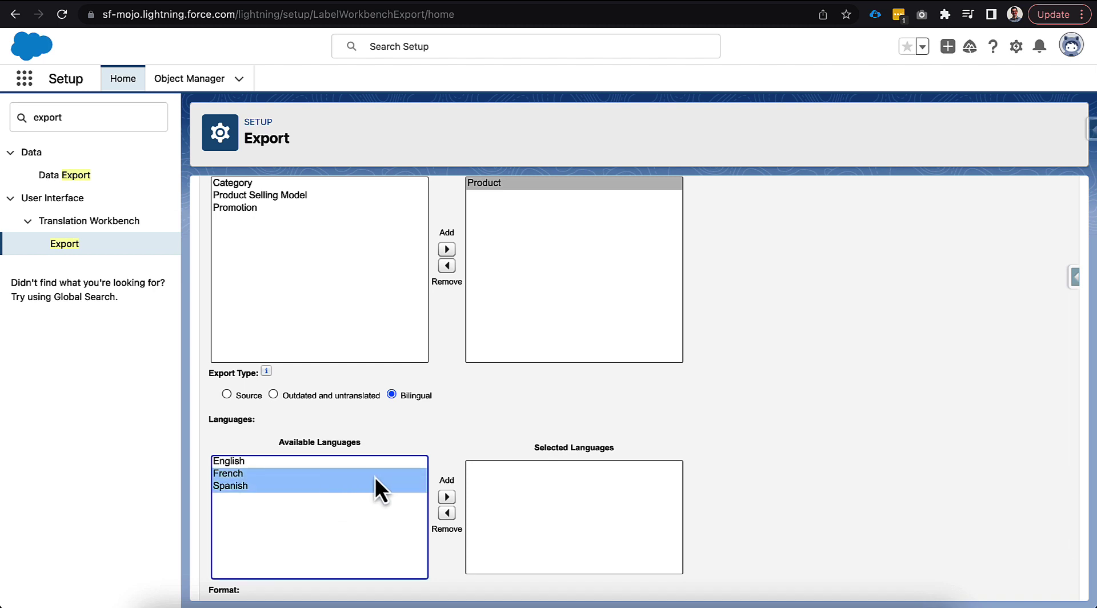
click(447, 497)
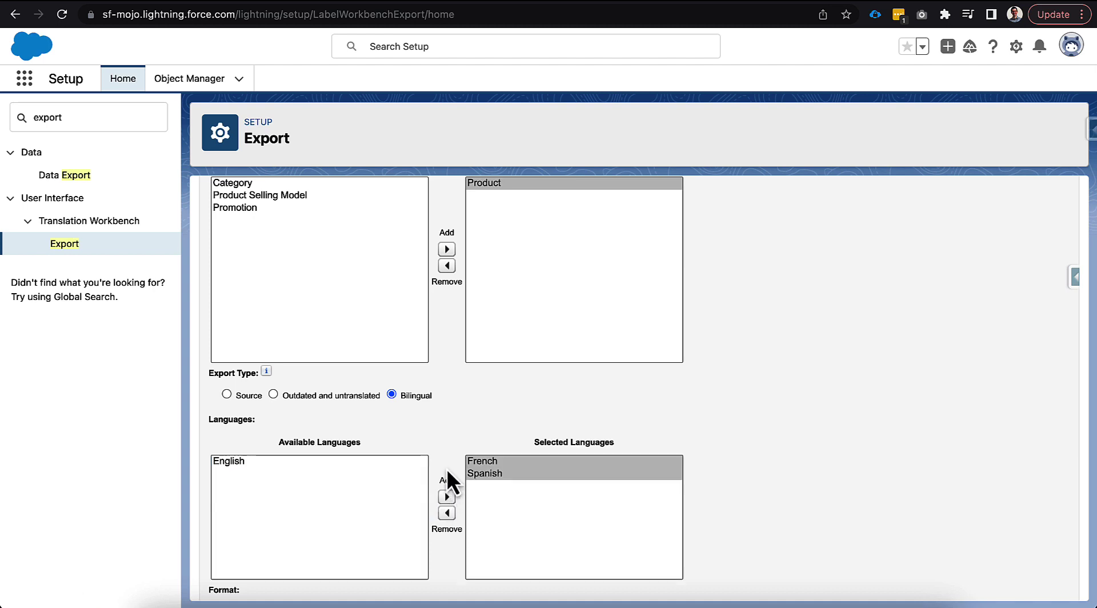
Set the file format to XLIFF and submit the product translation export
scroll(447, 469, down, 2)
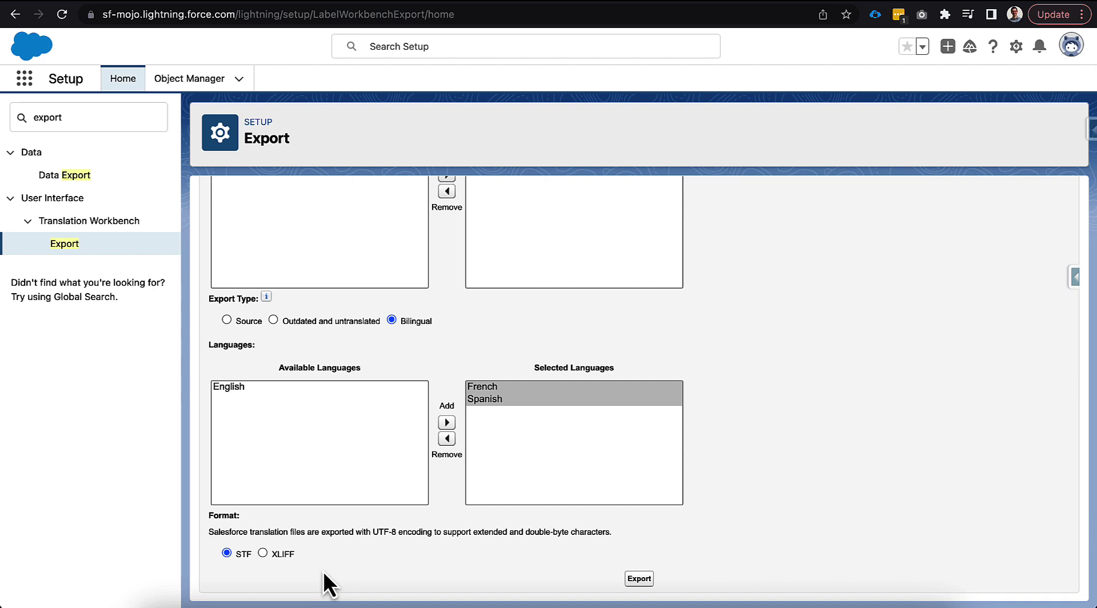
click(264, 554)
click(639, 577)
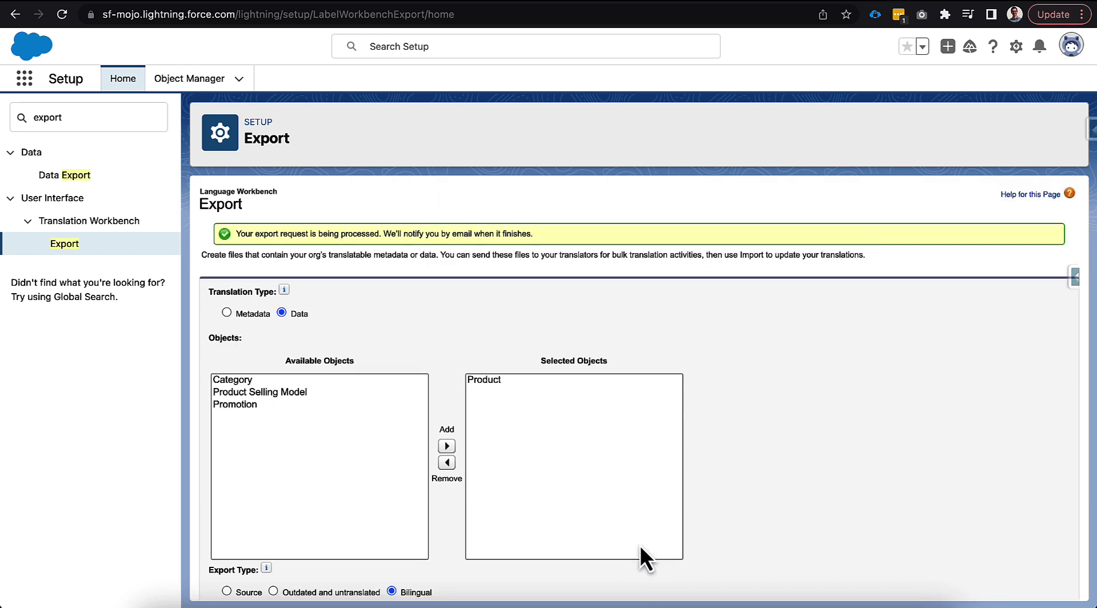
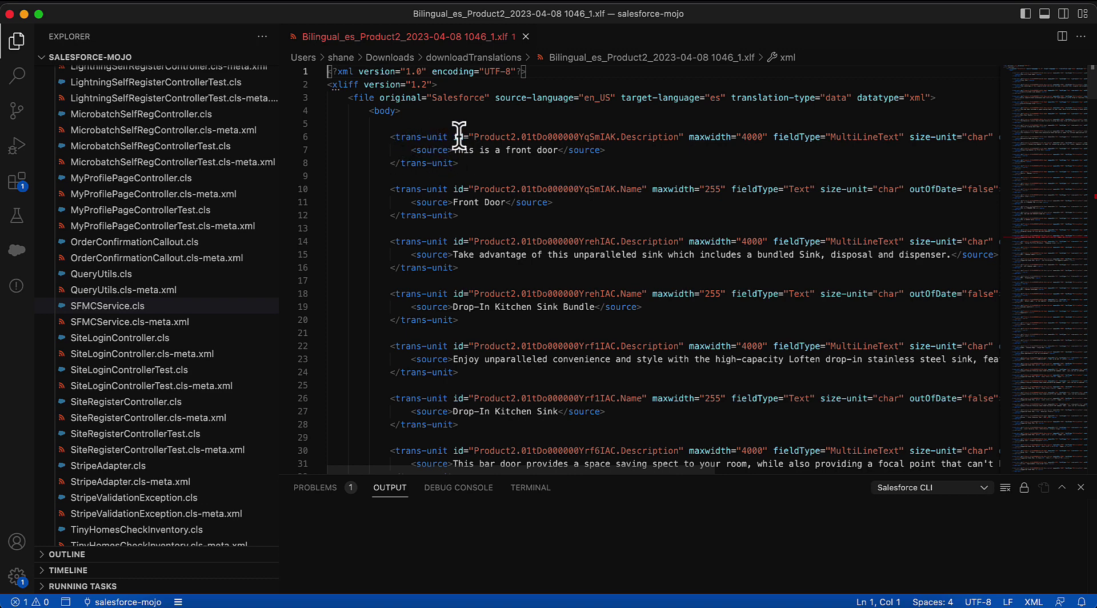
Examine the translation units in the exported Spanish product file, including their product IDs, field names and source text
double_click(494, 137)
double_click(568, 137)
double_click(645, 137)
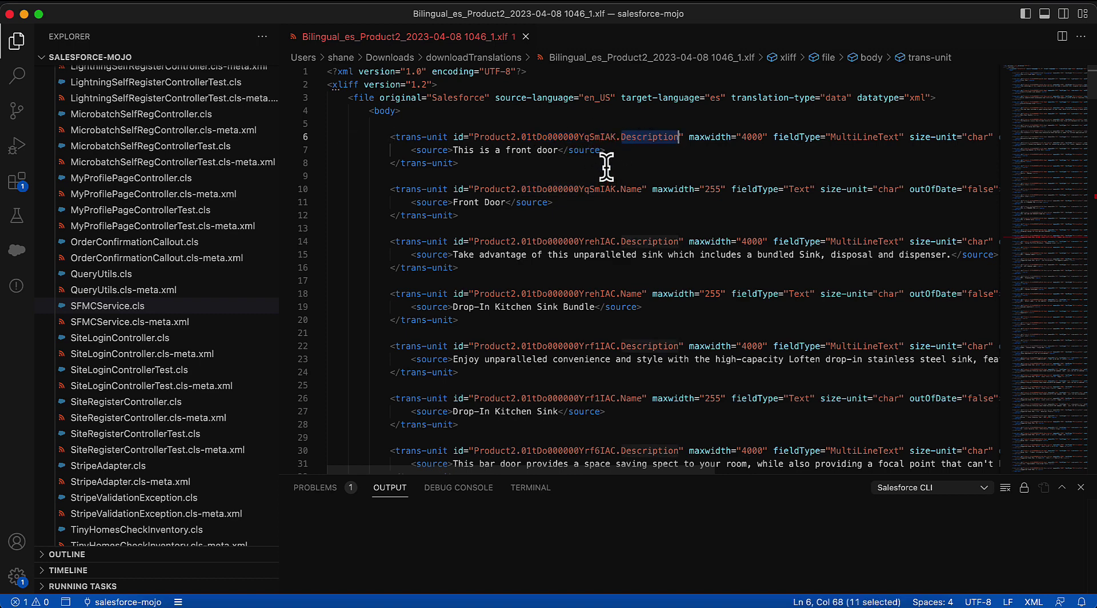
scroll(606, 167, down, 20)
scroll(606, 167, up, 20)
drag(410, 149, 455, 153)
click(456, 151)
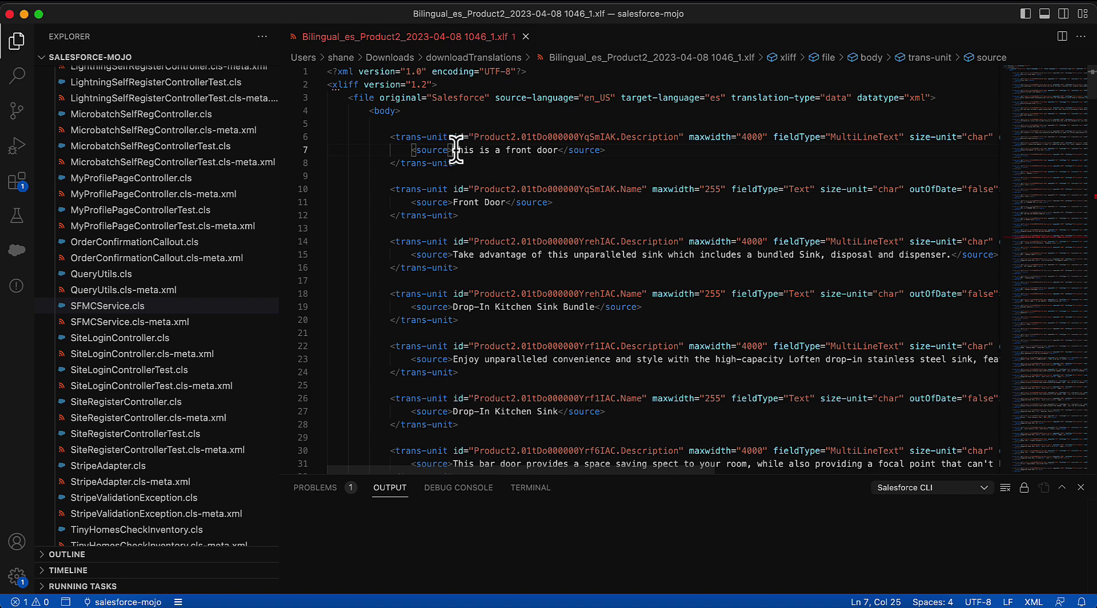
Add a target element below the "This is a front door" source line containing "Esta es una puerta de entrada"
click(615, 150)
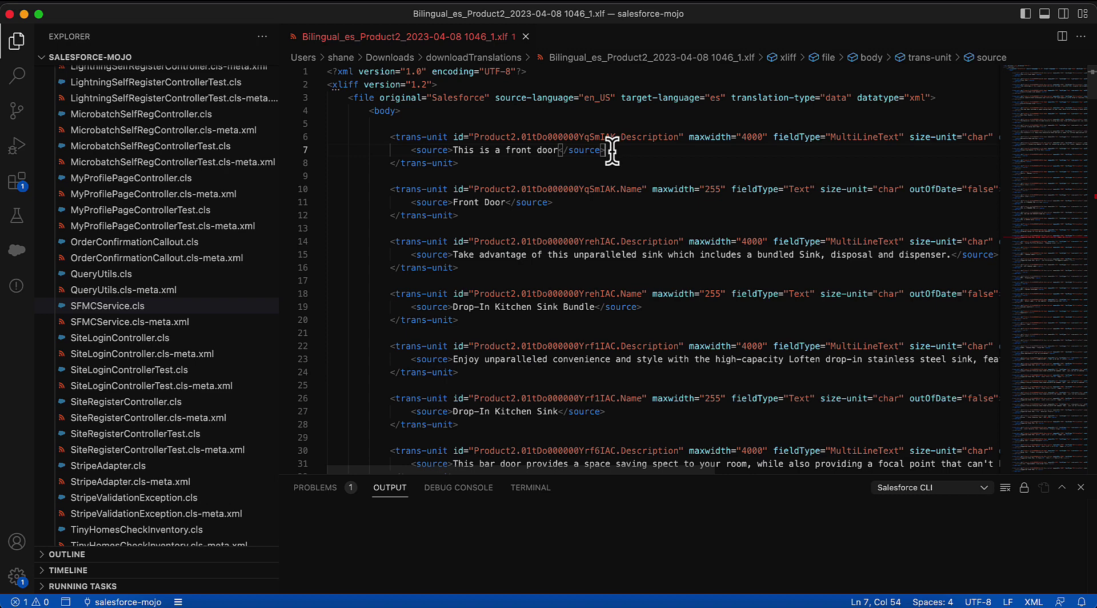
key(Return)
text(target)
key(Tab)
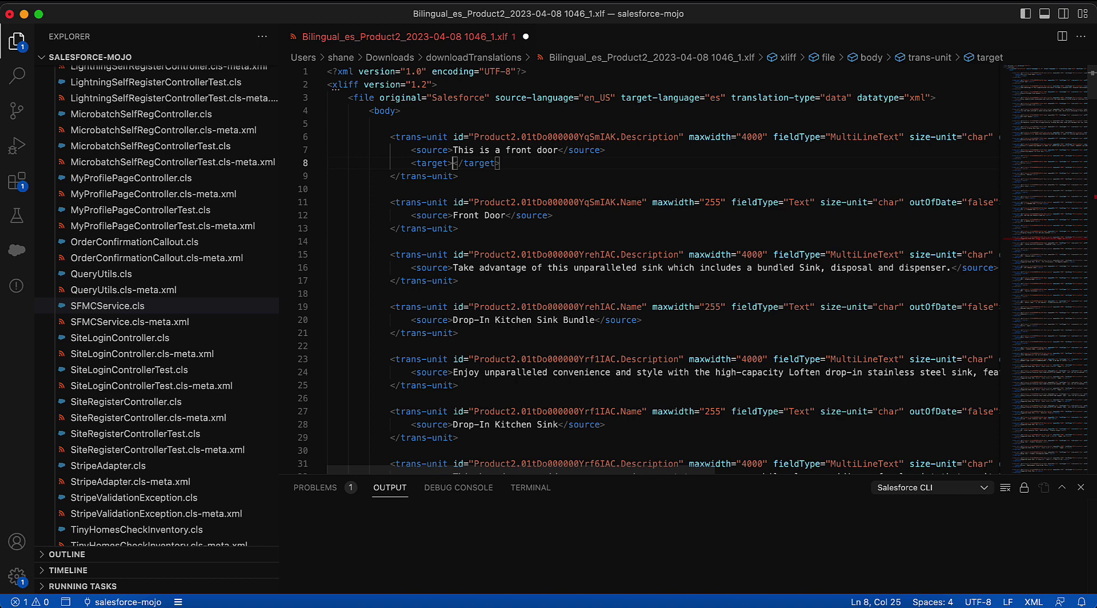
text(Esta es una puerta de entrada)
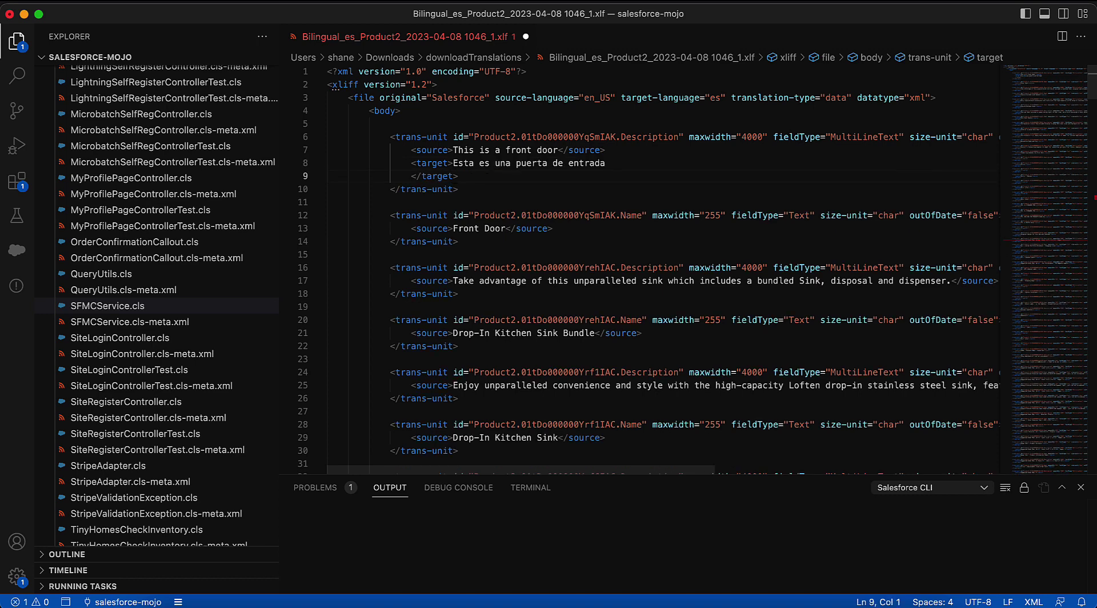
key(BackSpace)
shift+click(688, 163)
key(BackSpace)
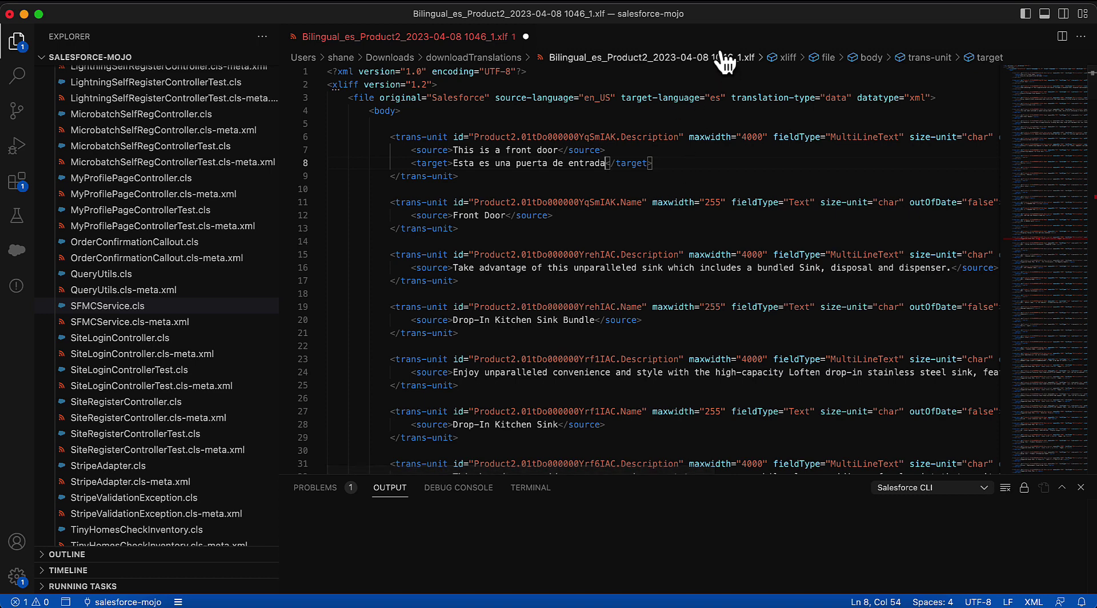
Return to Salesforce Setup, open the Translation Workbench import page, and review its import instructions
key(super+Tab)
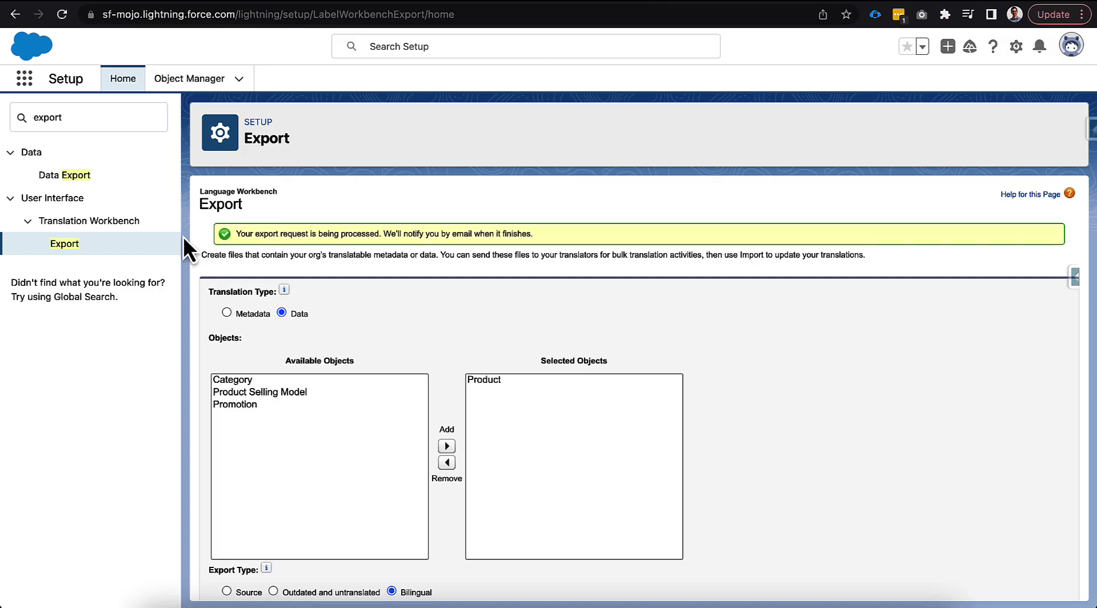
click(103, 123)
text(imipor)
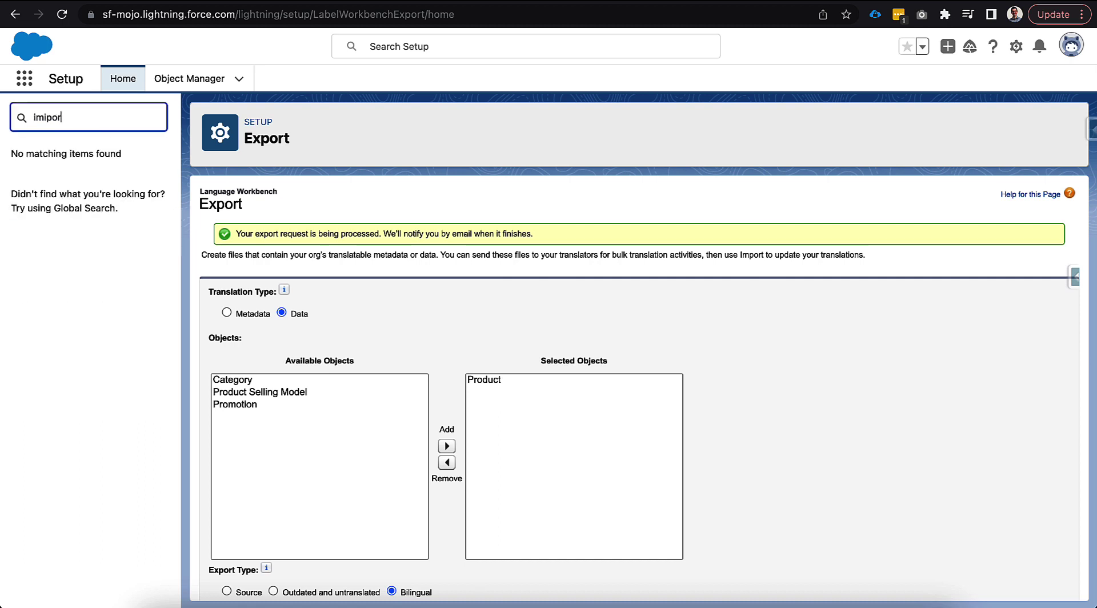
text(port)
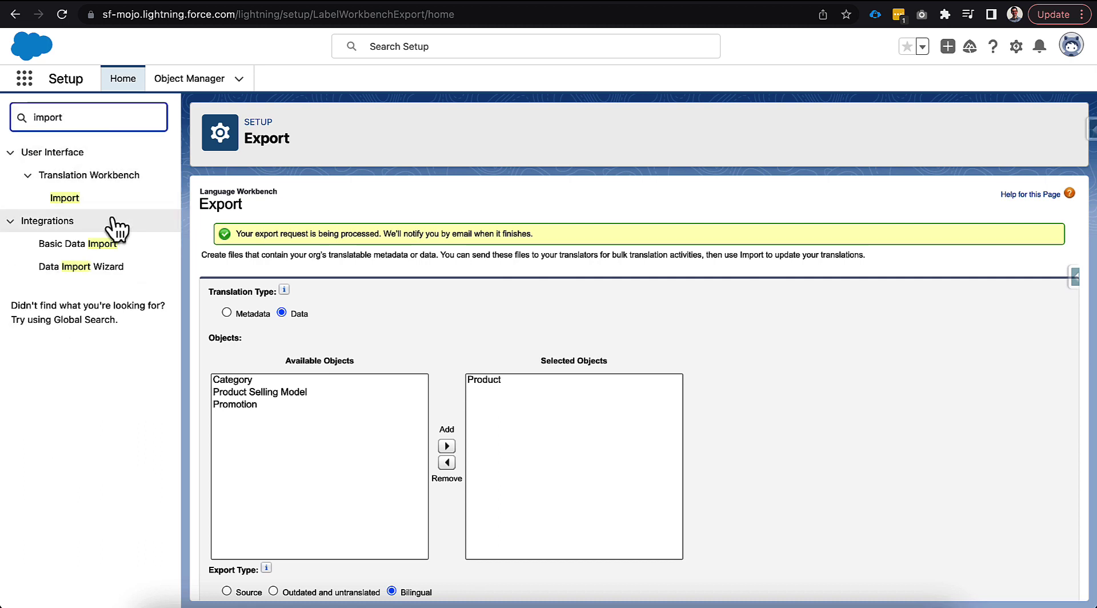
click(80, 197)
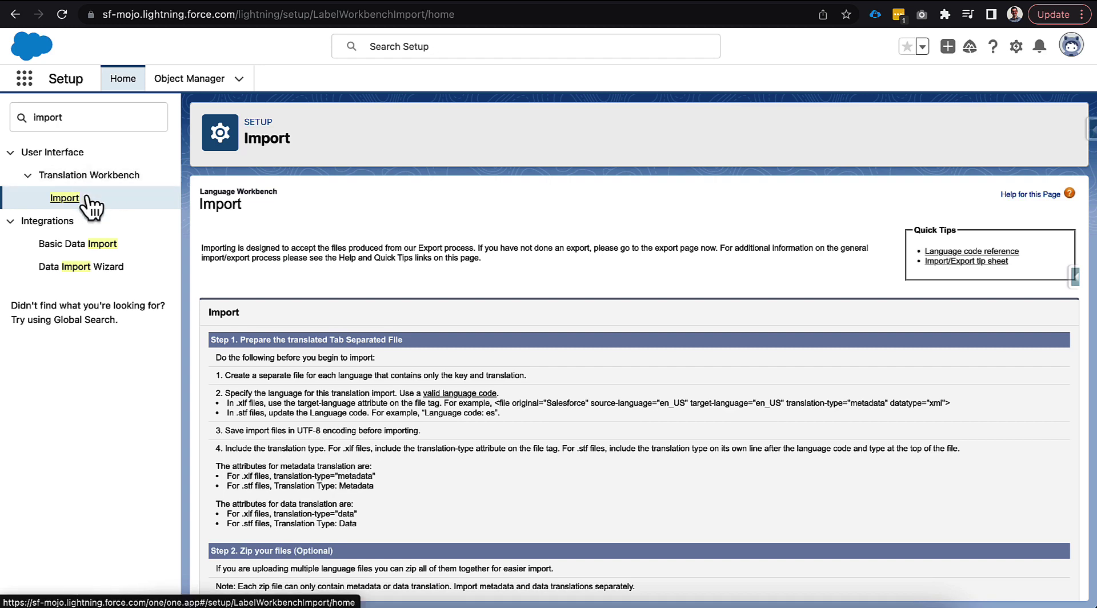
scroll(394, 363, down, 3)
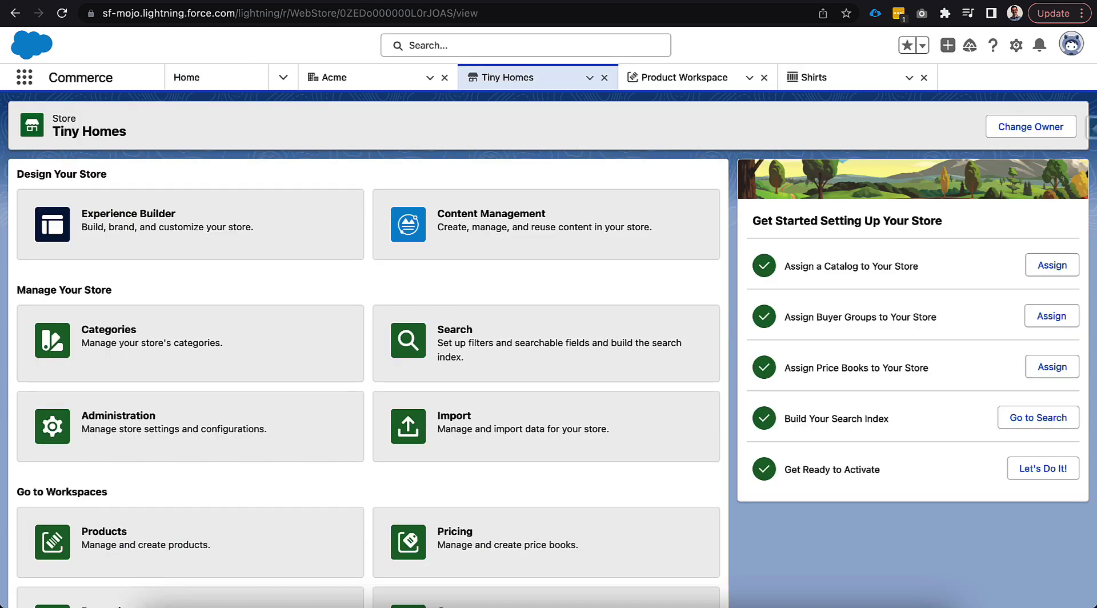
Open the Tiny Homes store in Experience Builder, add French and Spanish to its site languages, and save them
click(288, 220)
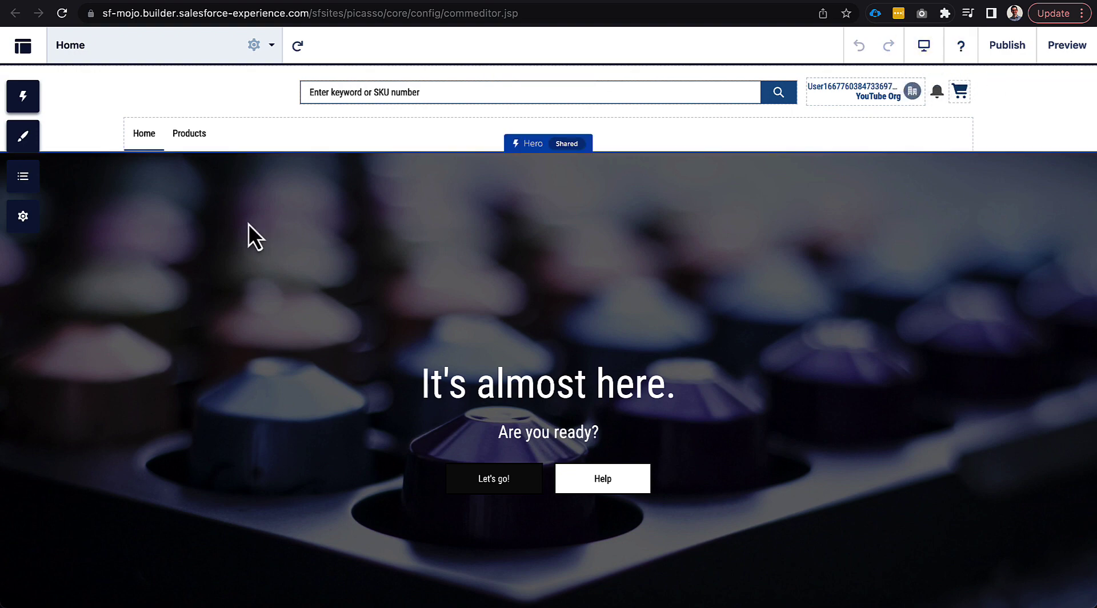
click(39, 218)
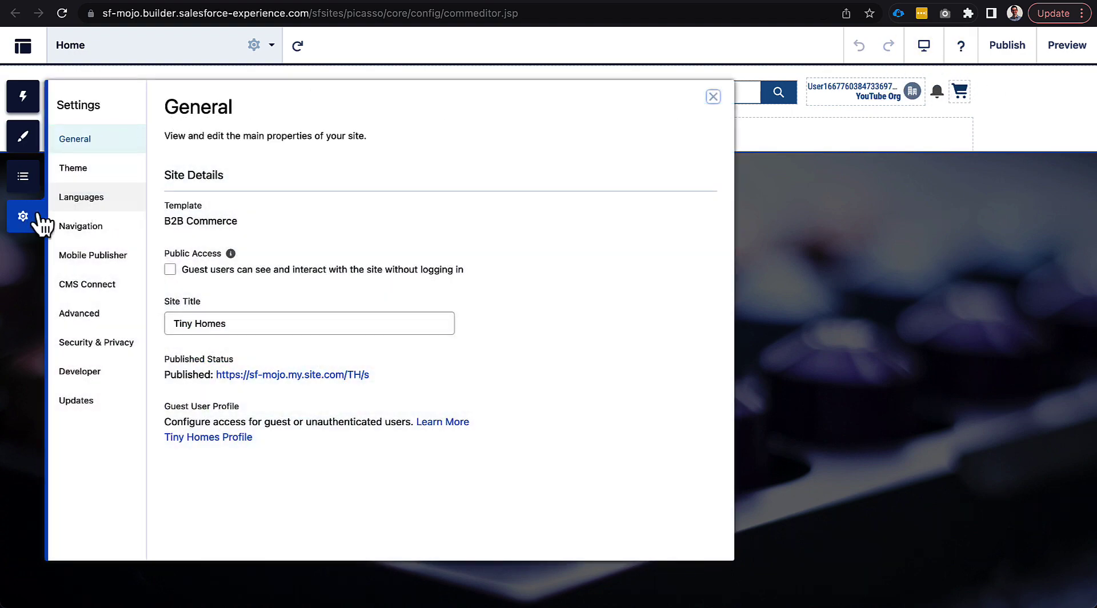
click(83, 204)
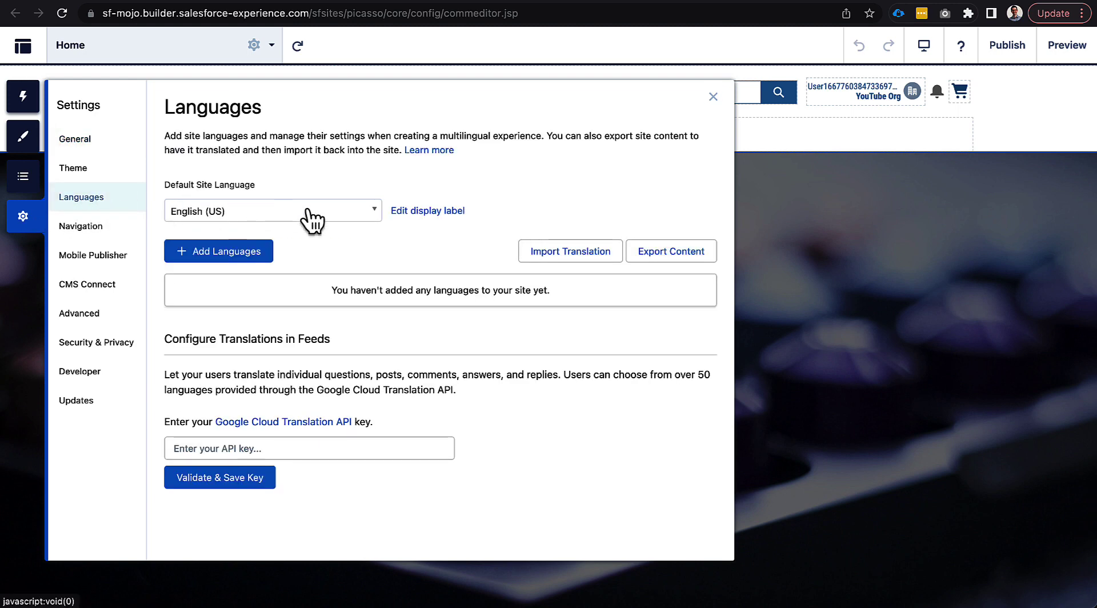
click(269, 256)
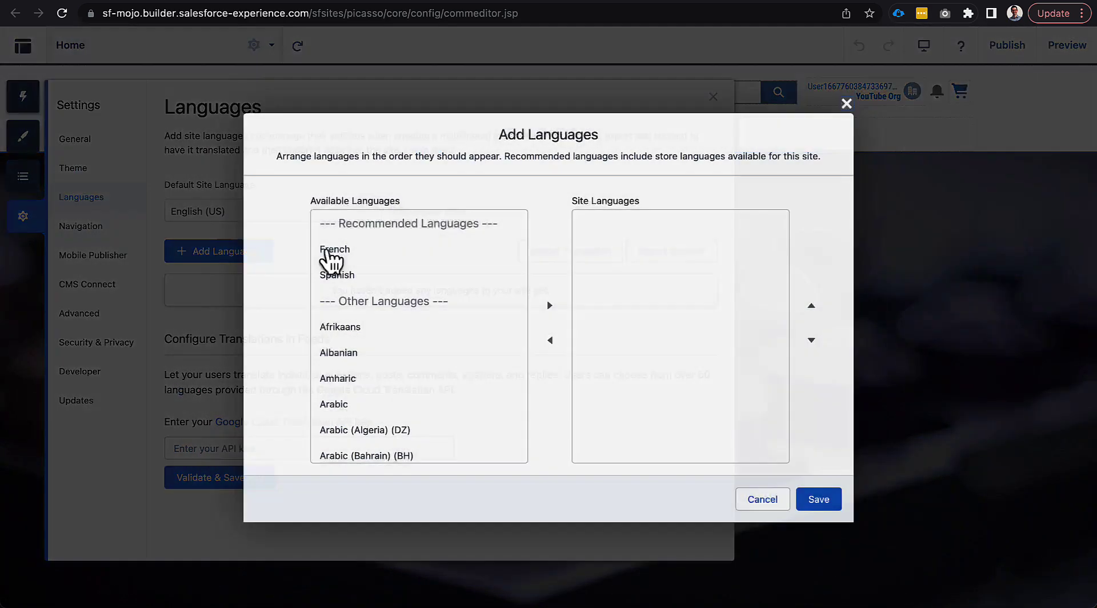
click(401, 254)
shift+click(372, 274)
click(549, 306)
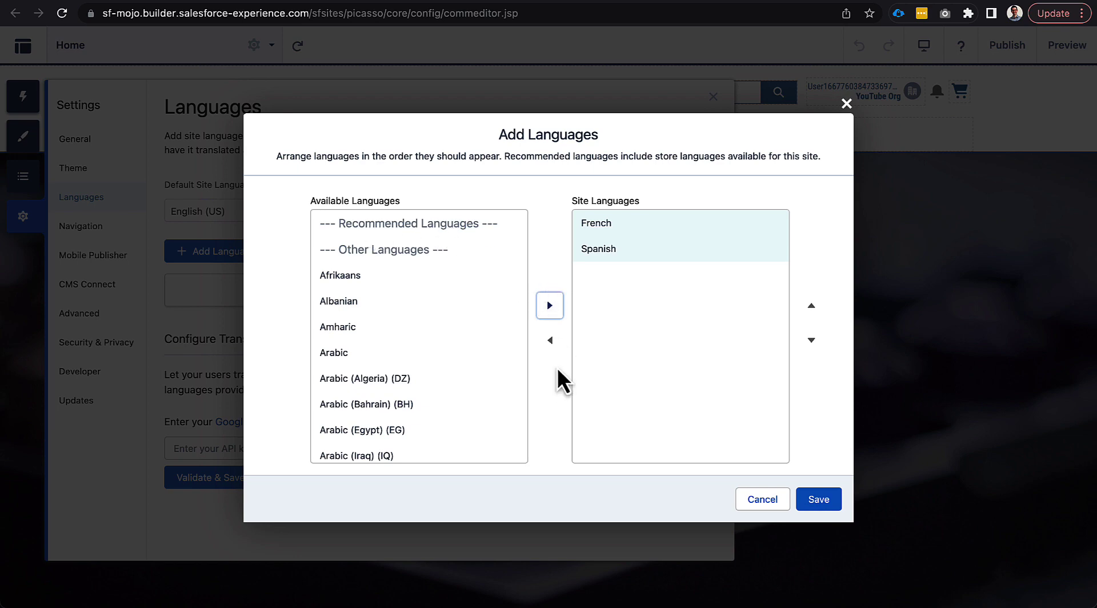
click(822, 501)
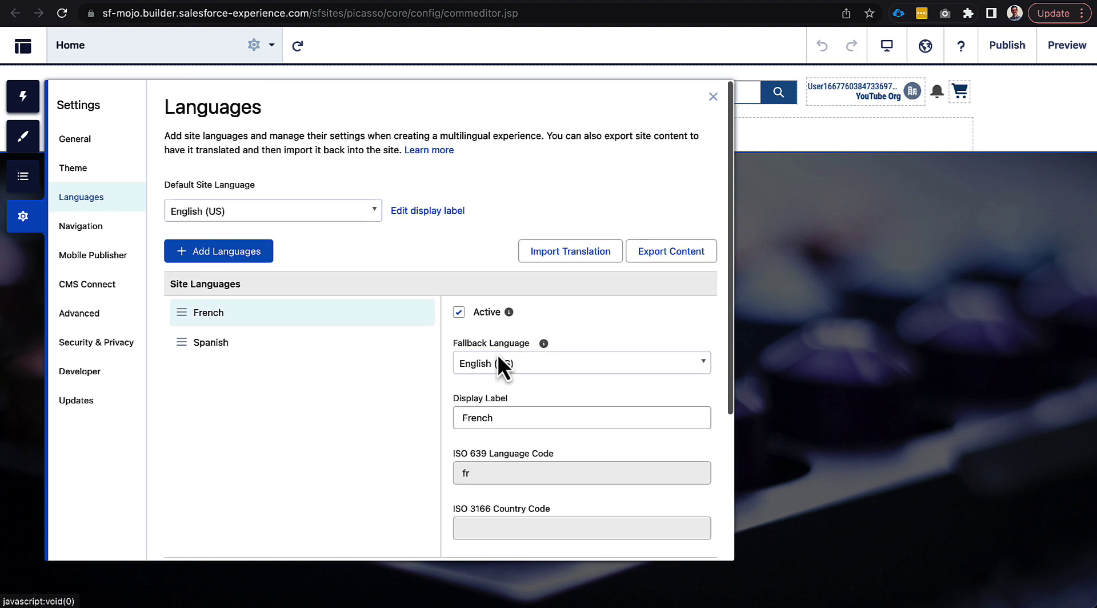
Try switching the builder's page language to Spanish, and close the site settings
click(926, 47)
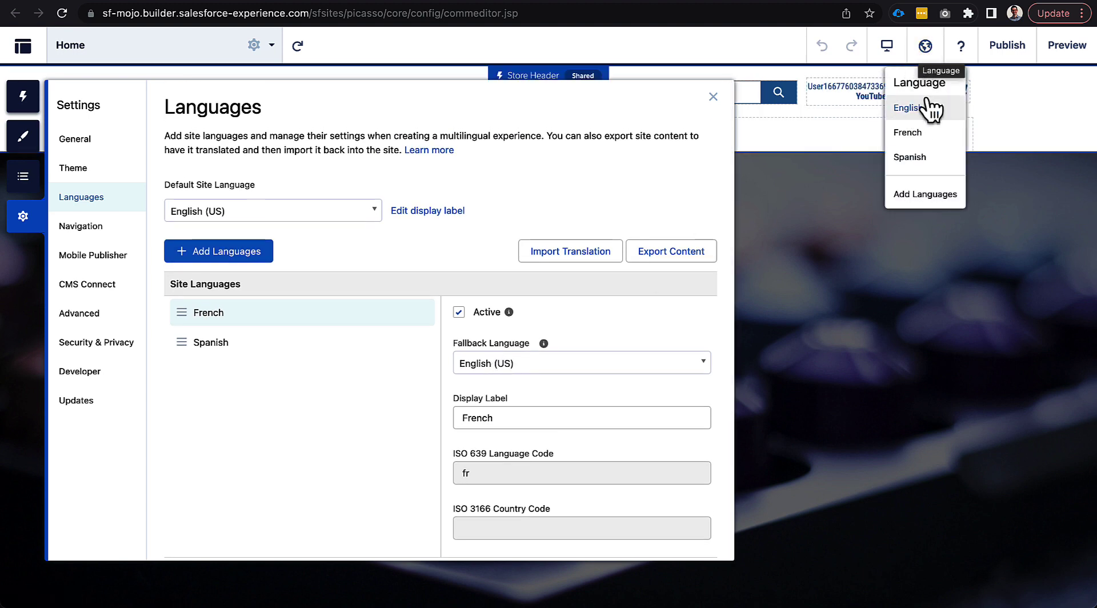
click(918, 157)
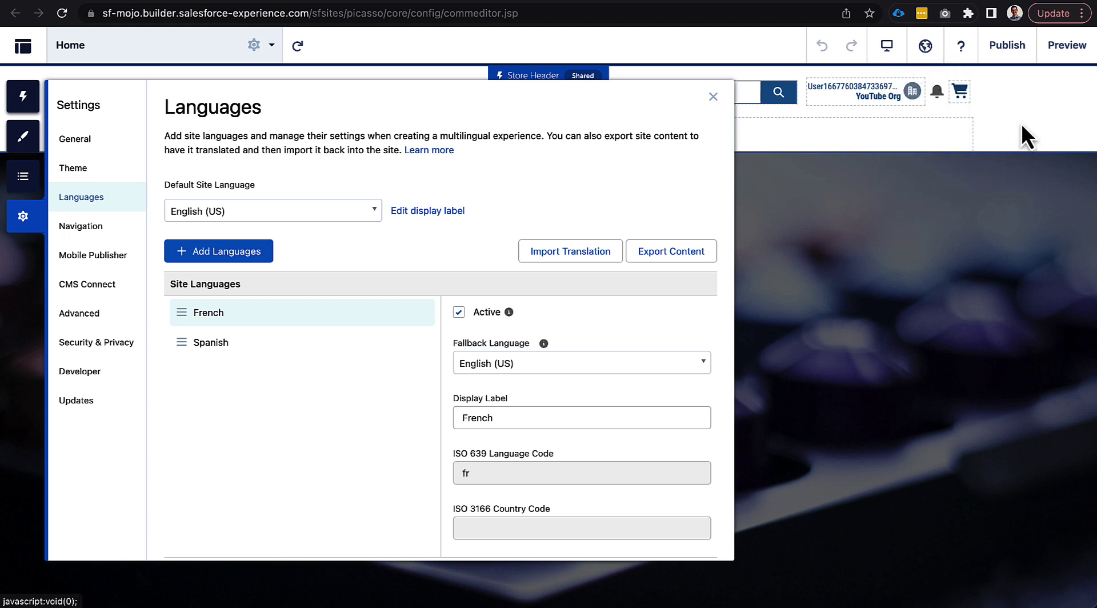
click(1020, 124)
click(1066, 96)
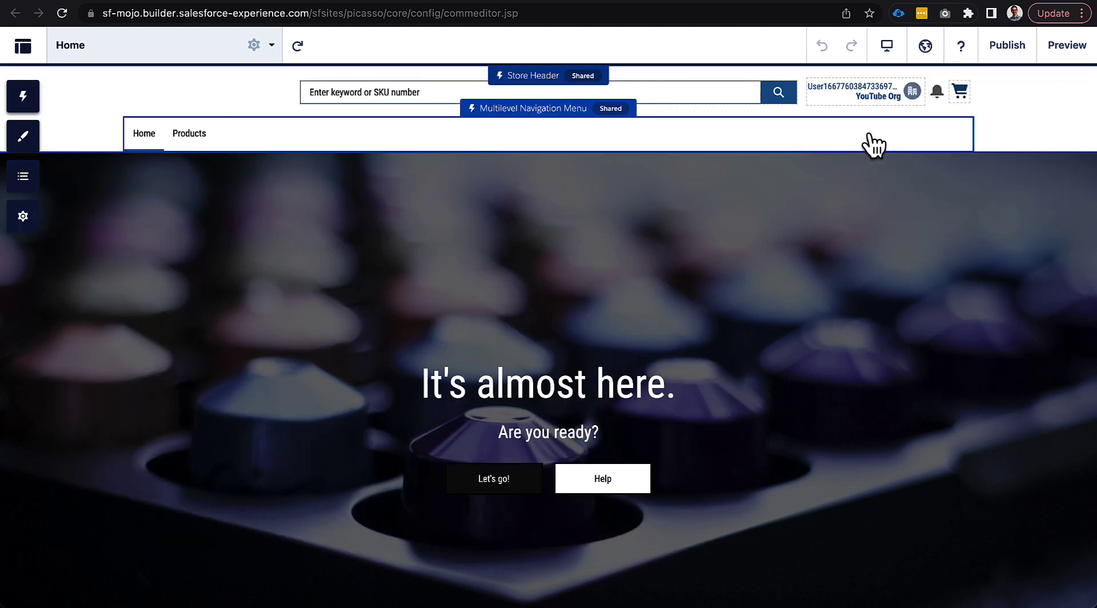
Preview the Tiny Homes site in Spanish and check which user profile menu entries are translated
click(1062, 51)
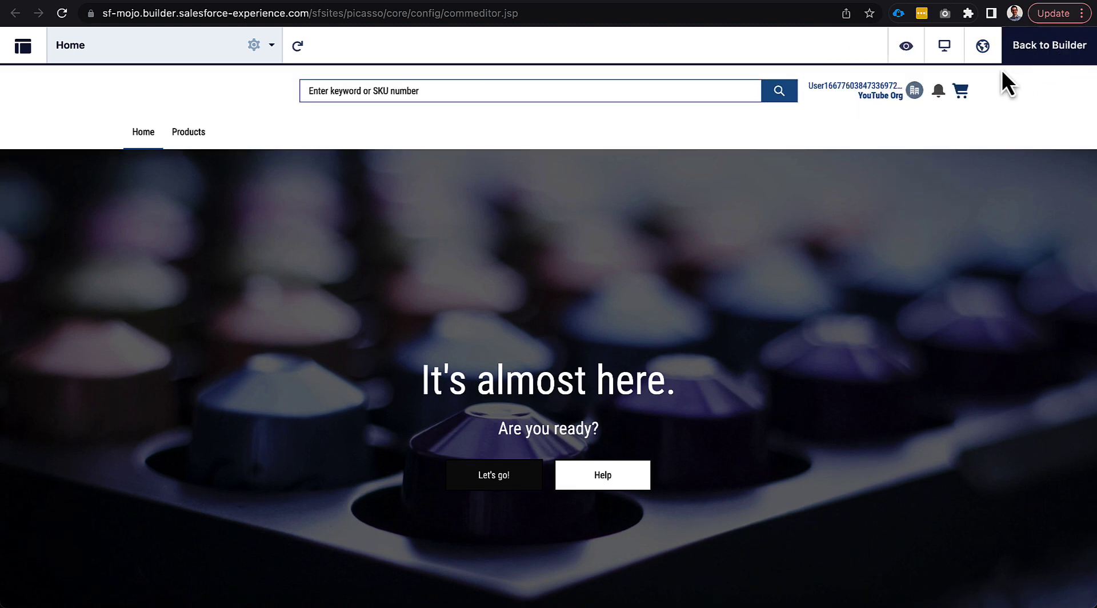
click(984, 49)
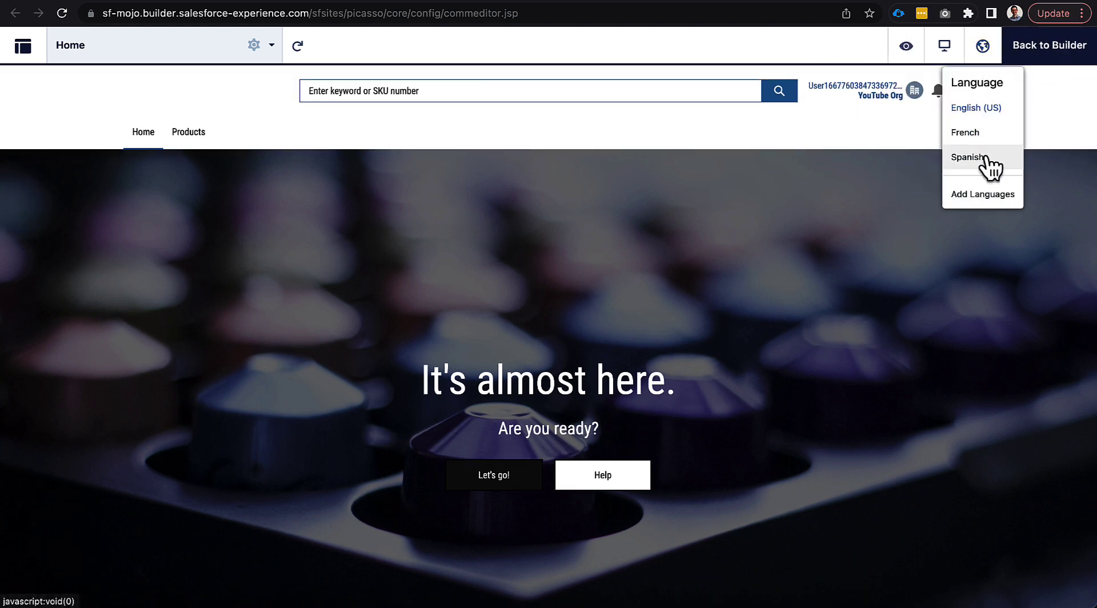
click(987, 162)
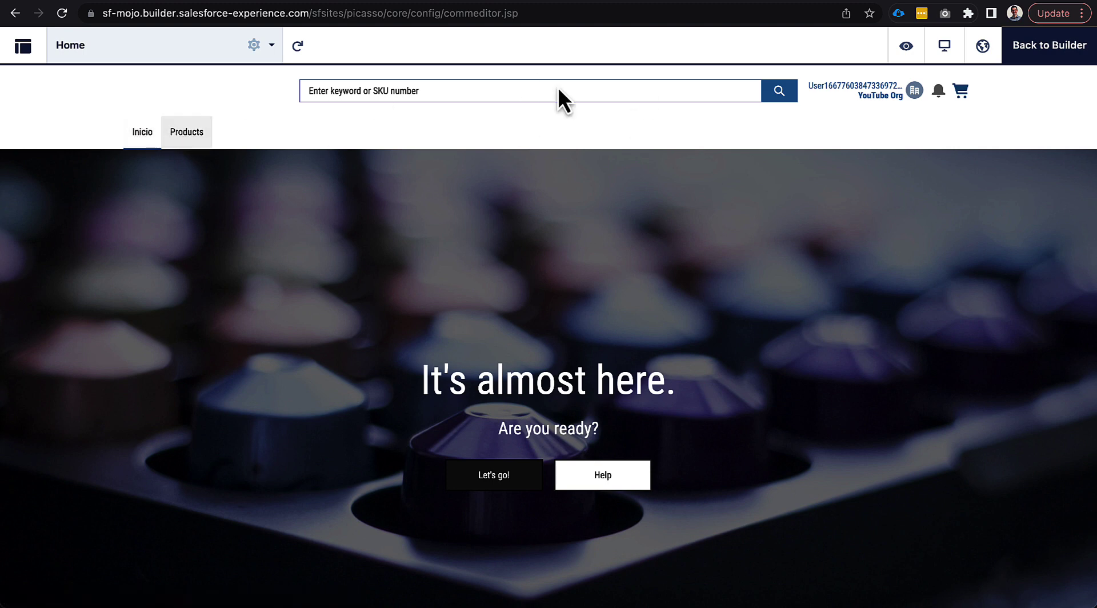
click(914, 90)
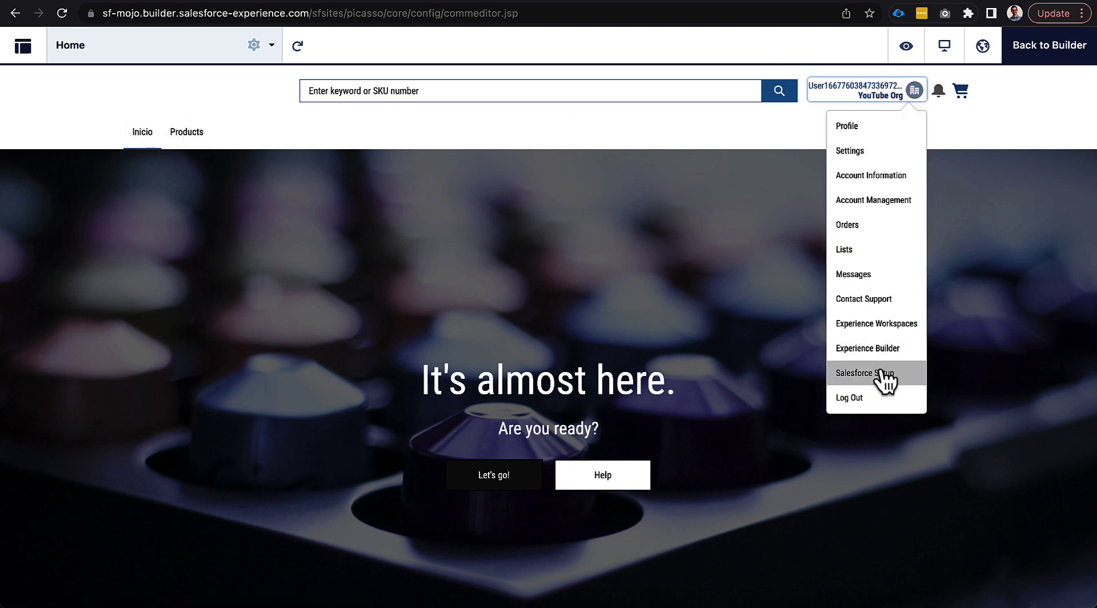
click(959, 119)
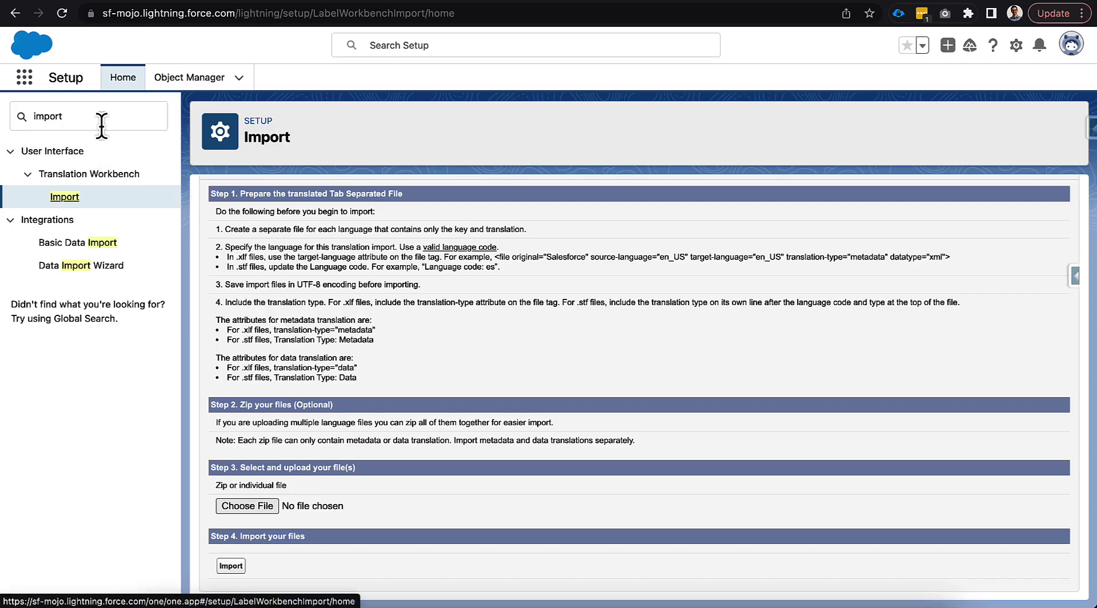
Switch to Salesforce Setup, search for "trans", and review the supported languages in Translation Language Settings
double_click(101, 122)
text(trans)
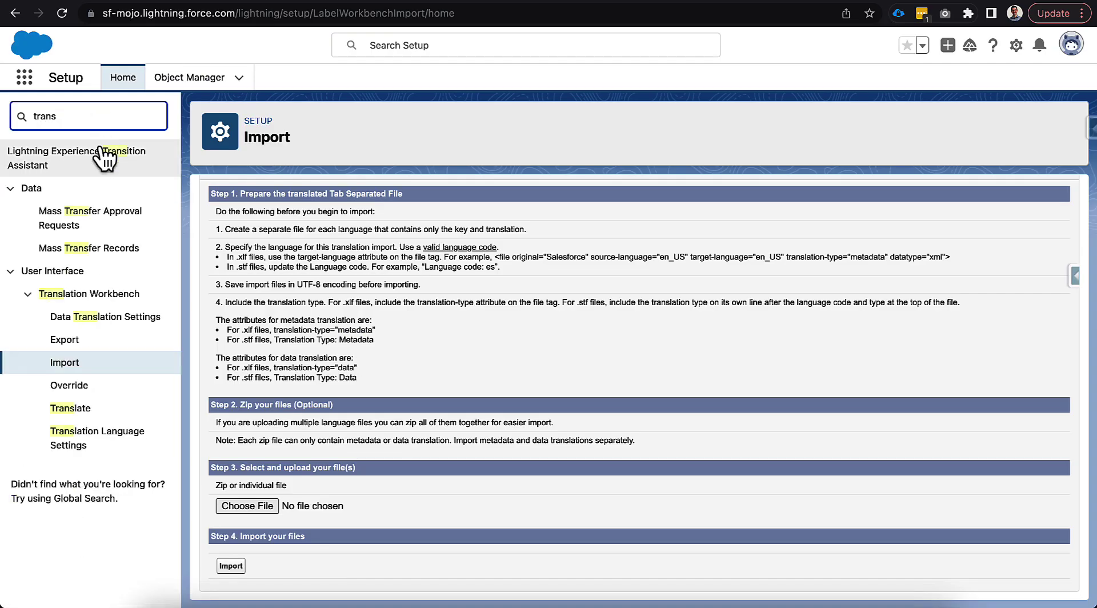
click(112, 443)
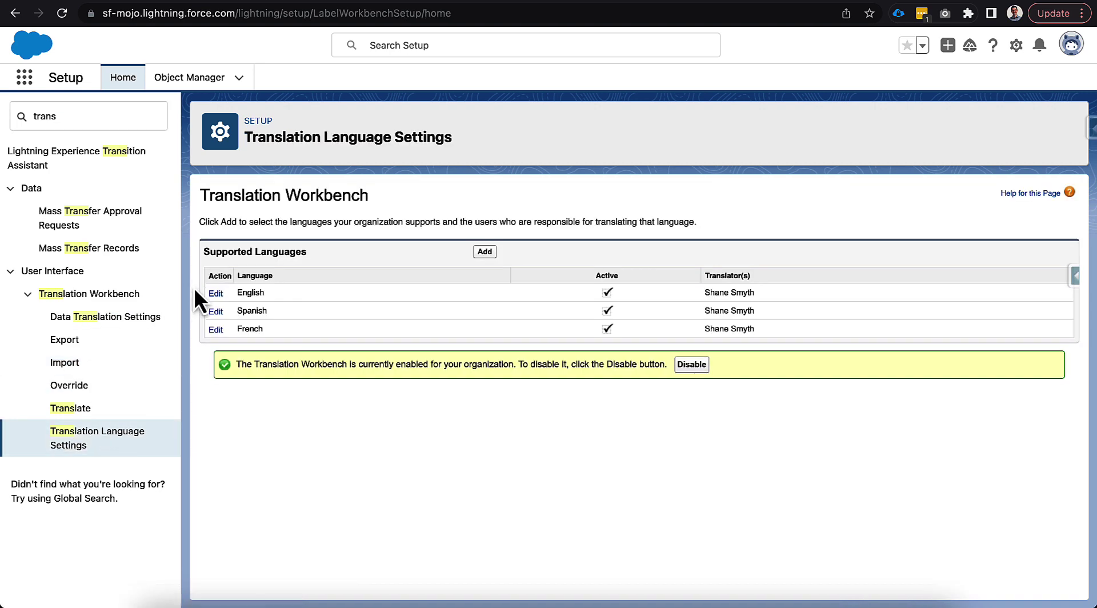
On the Translate page, filter to Spanish and the Navigation Menu Item component, and expand the Tiny Homes entries
click(68, 409)
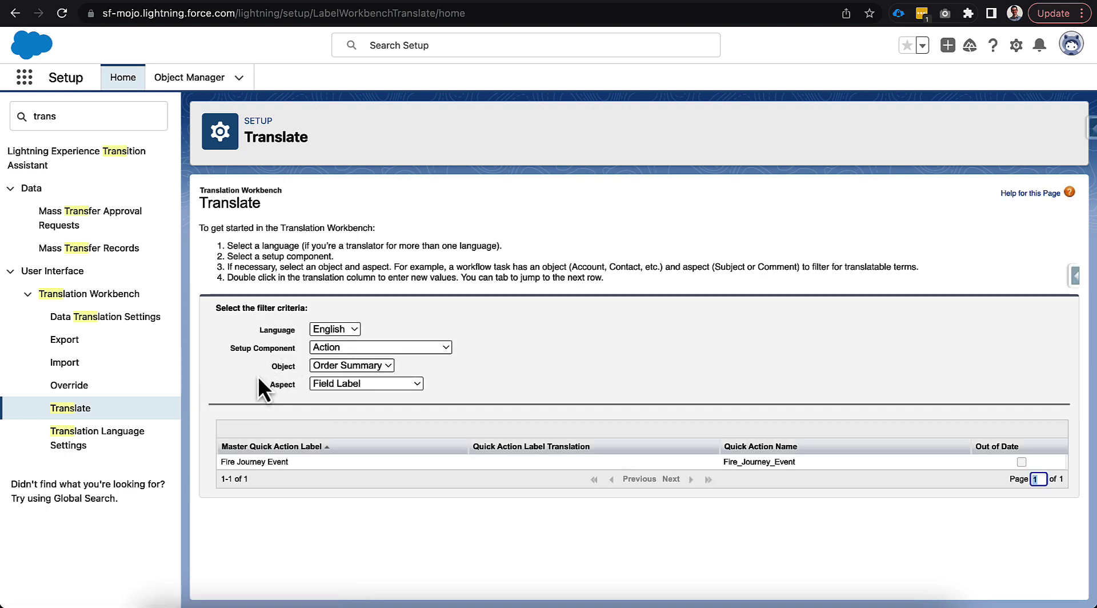
click(356, 347)
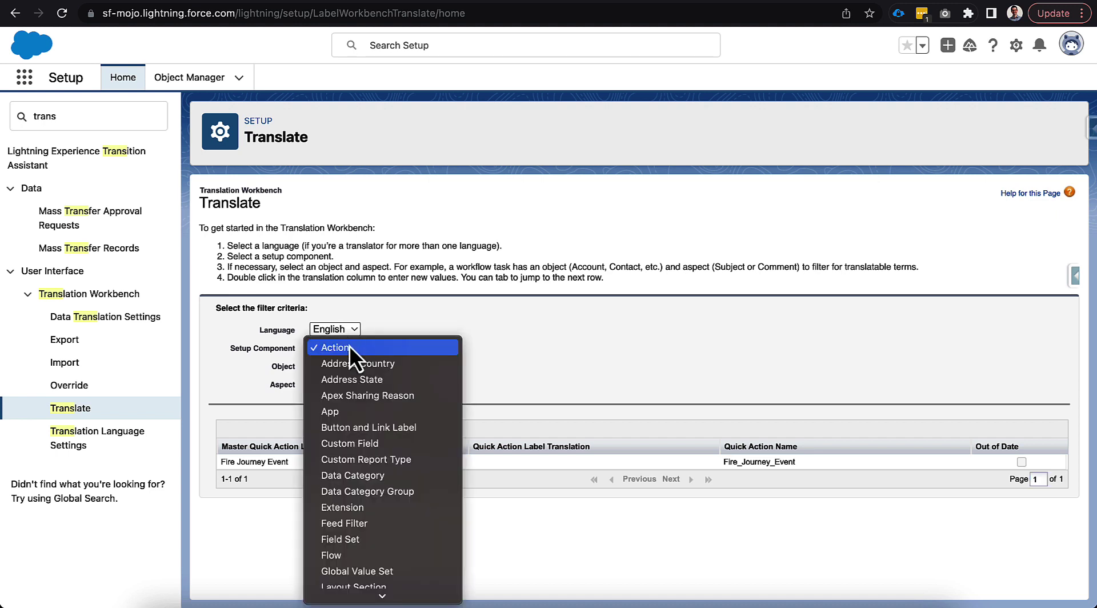
key(n)
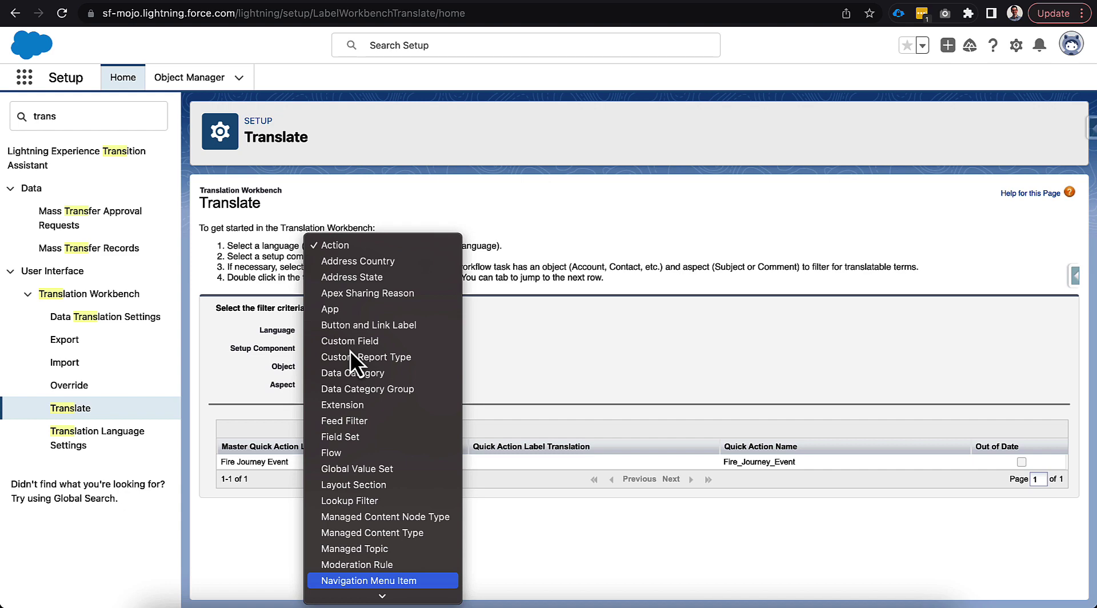
key(Return)
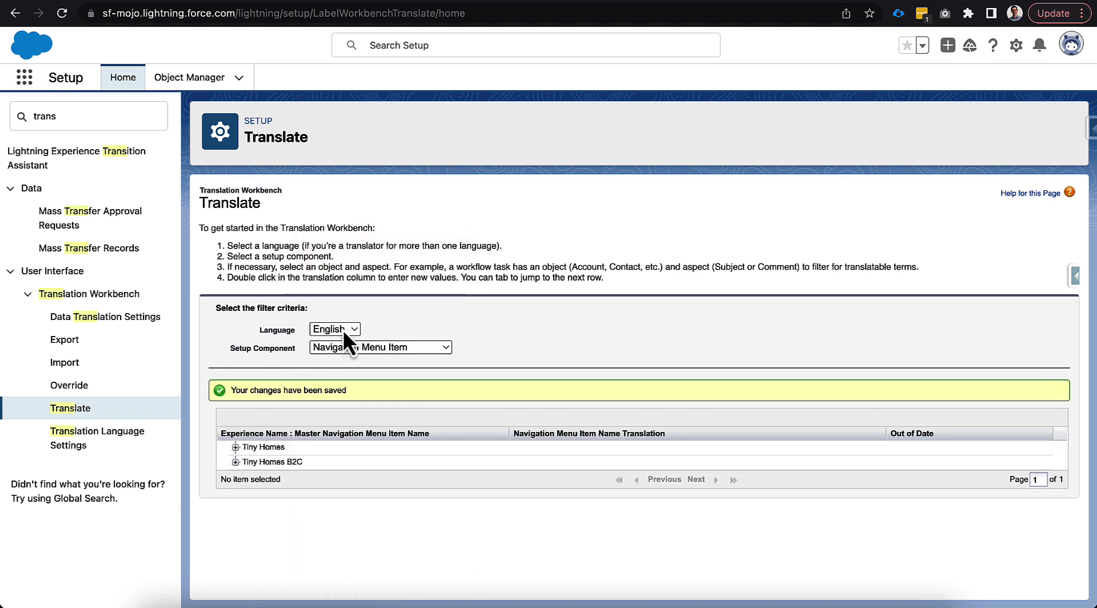
click(345, 330)
click(354, 347)
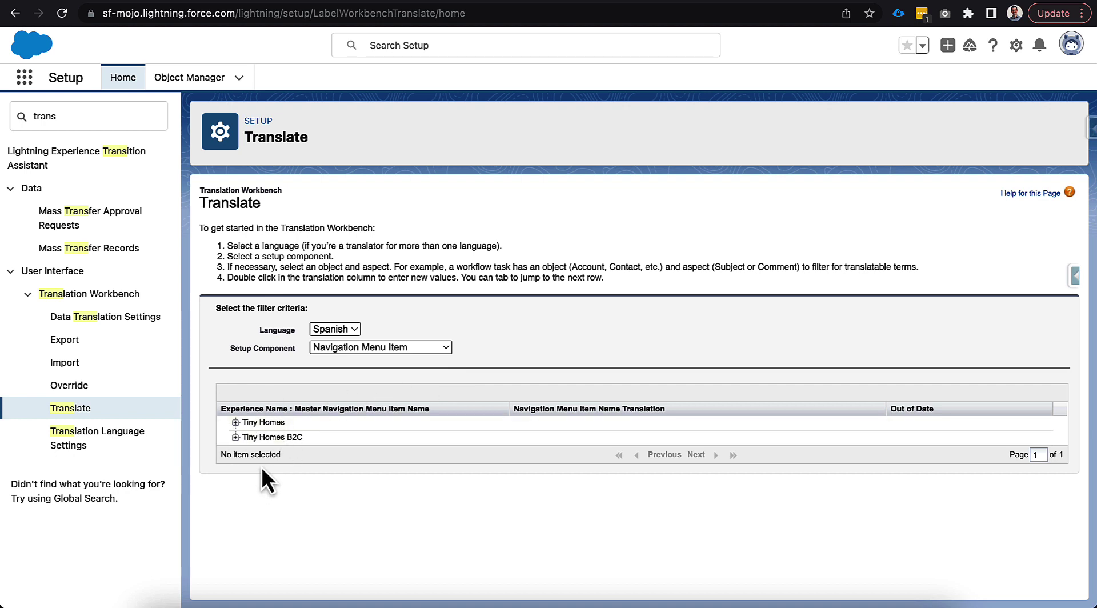
click(235, 423)
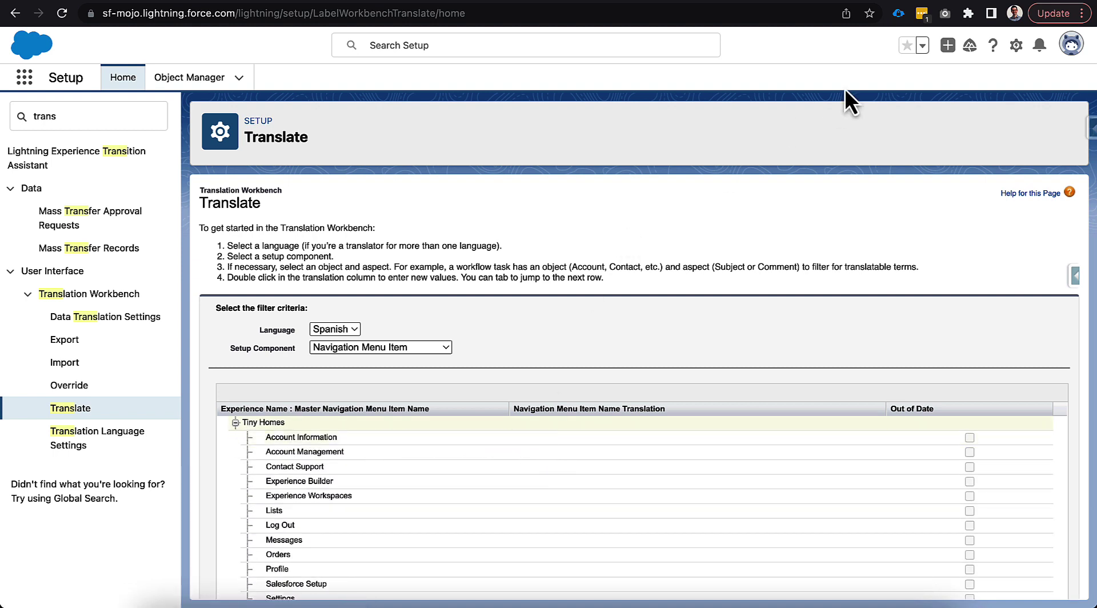
Copy the Spanish text from Google Translate, enter "Información de la cuenta" as the translation of Account Information, and save it
key(ctrl+Tab)
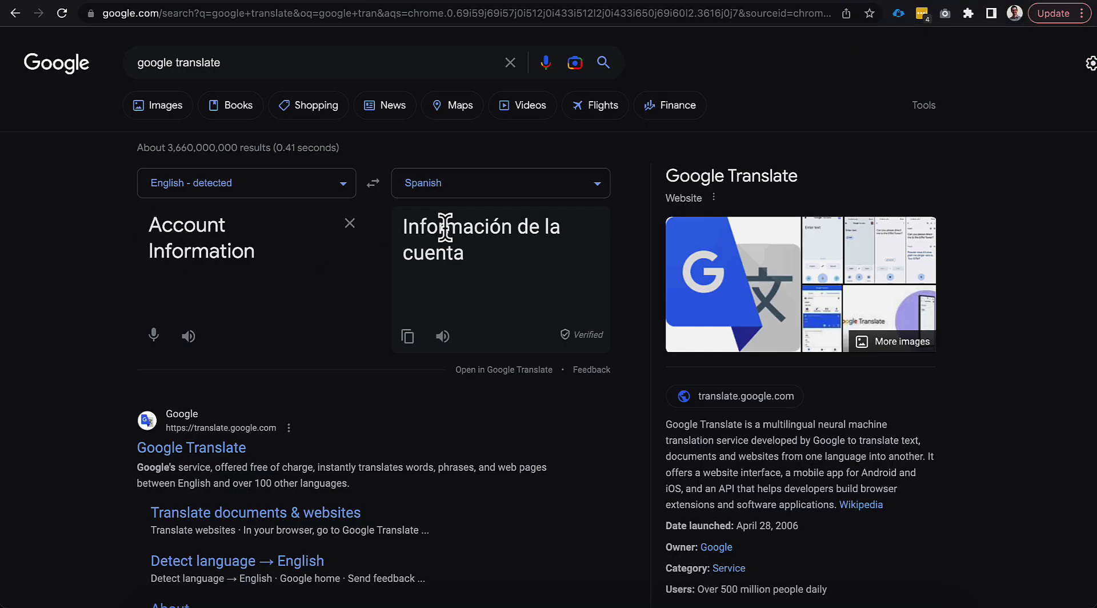
click(407, 336)
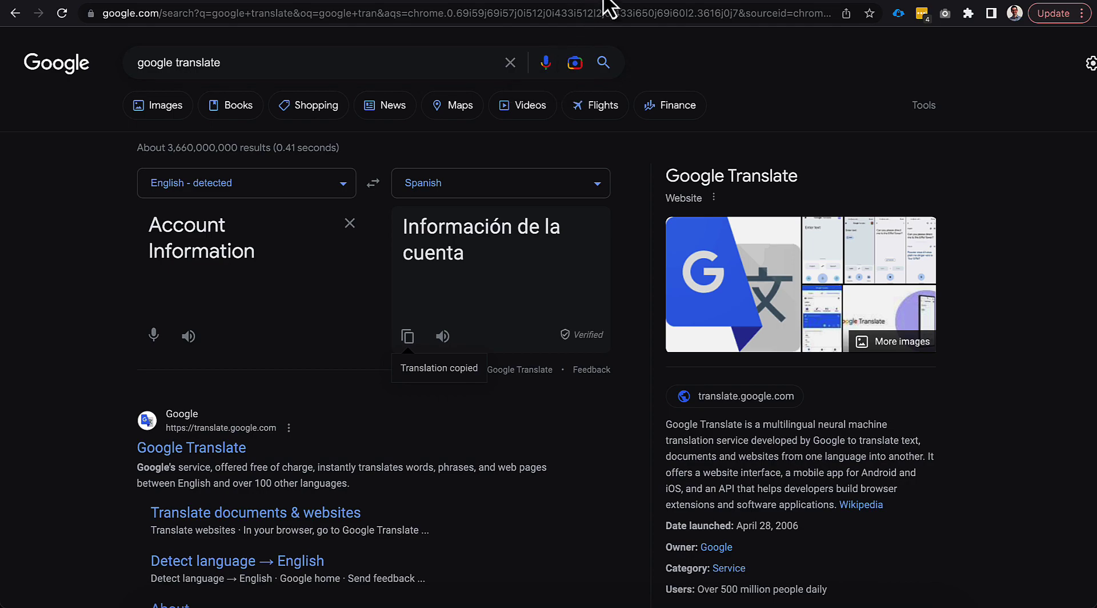
click(731, 2)
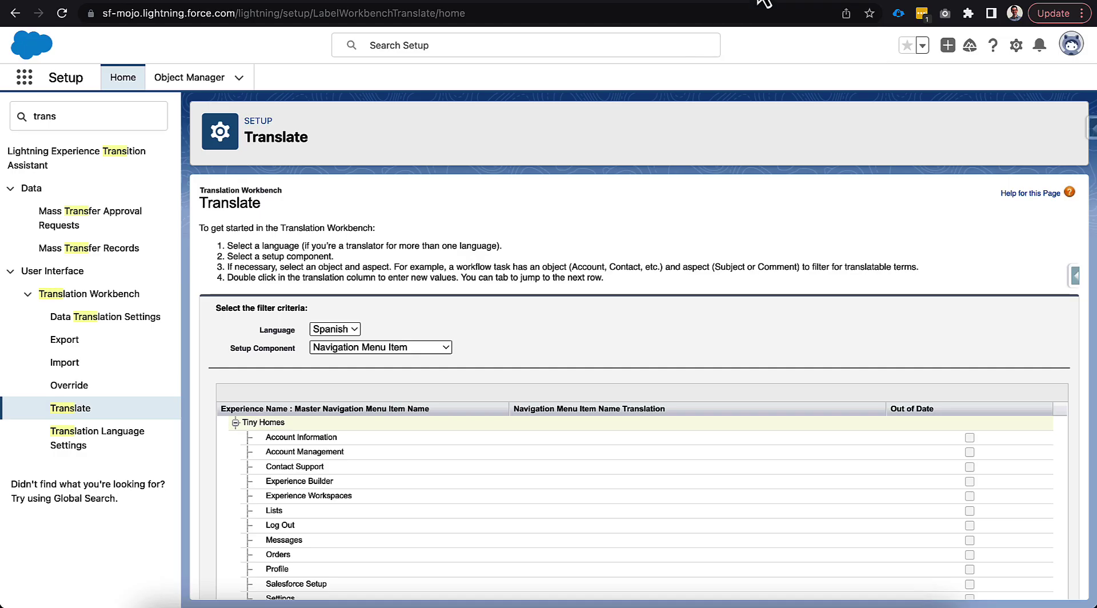
double_click(535, 438)
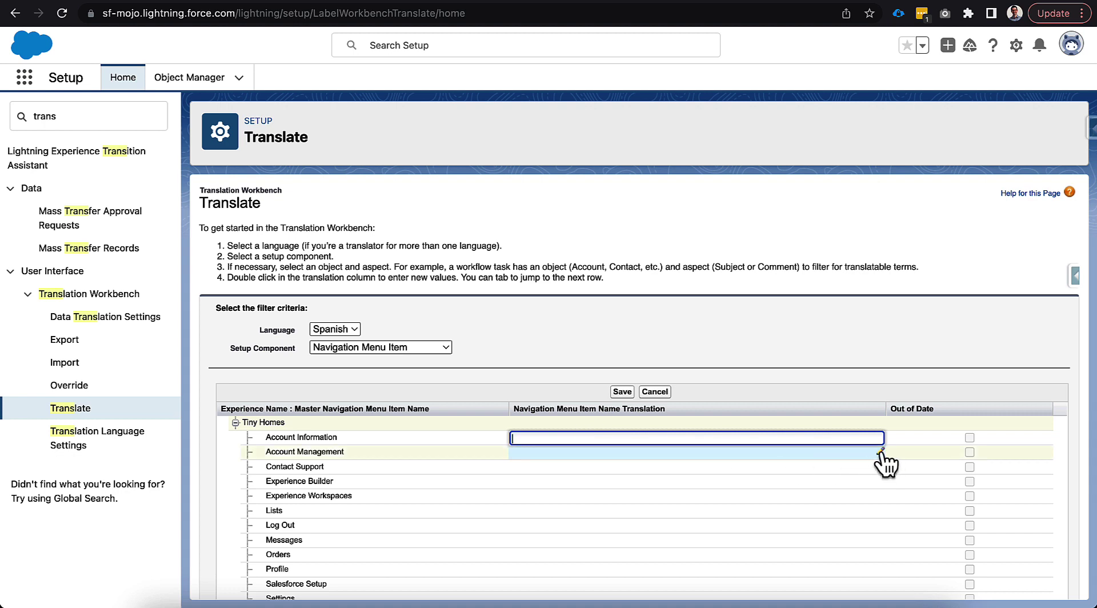
key(super+v)
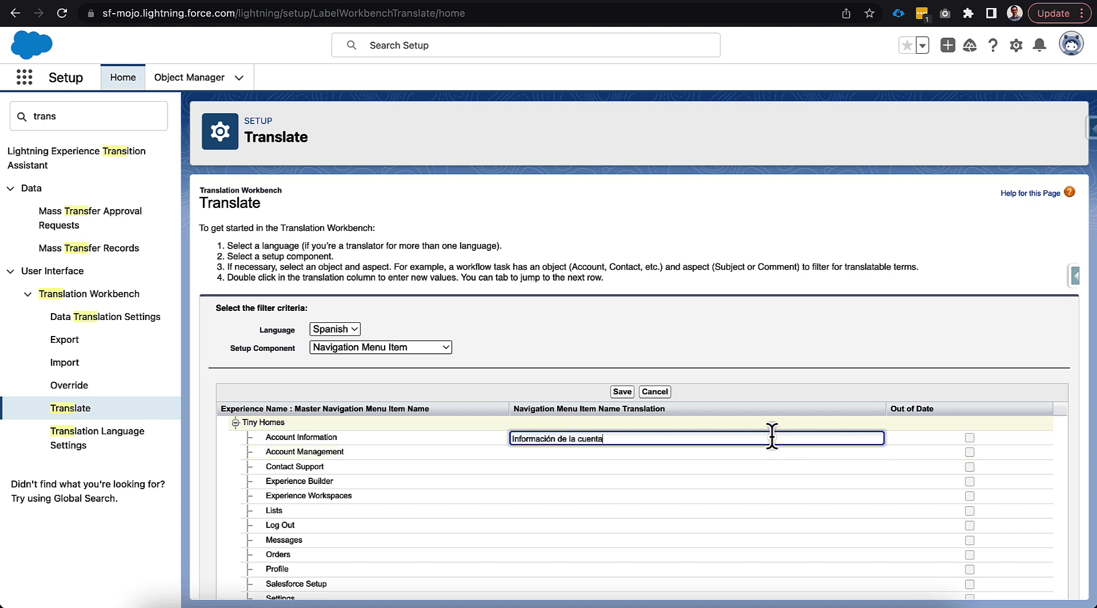
click(622, 391)
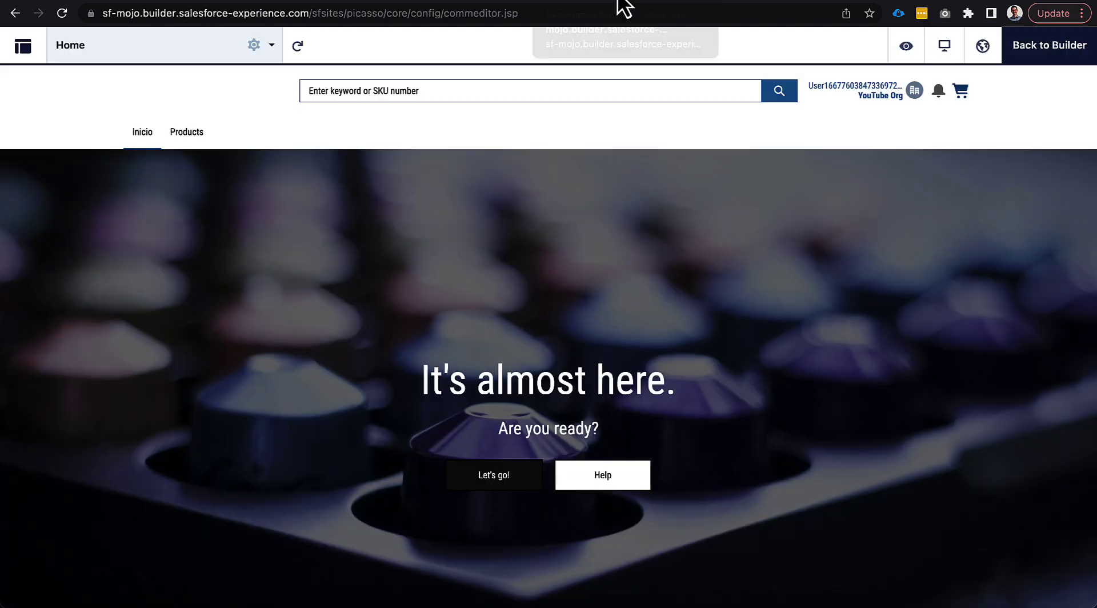
Return to the site preview, refresh it, and check the Account Information entry in the user profile menu
click(623, 3)
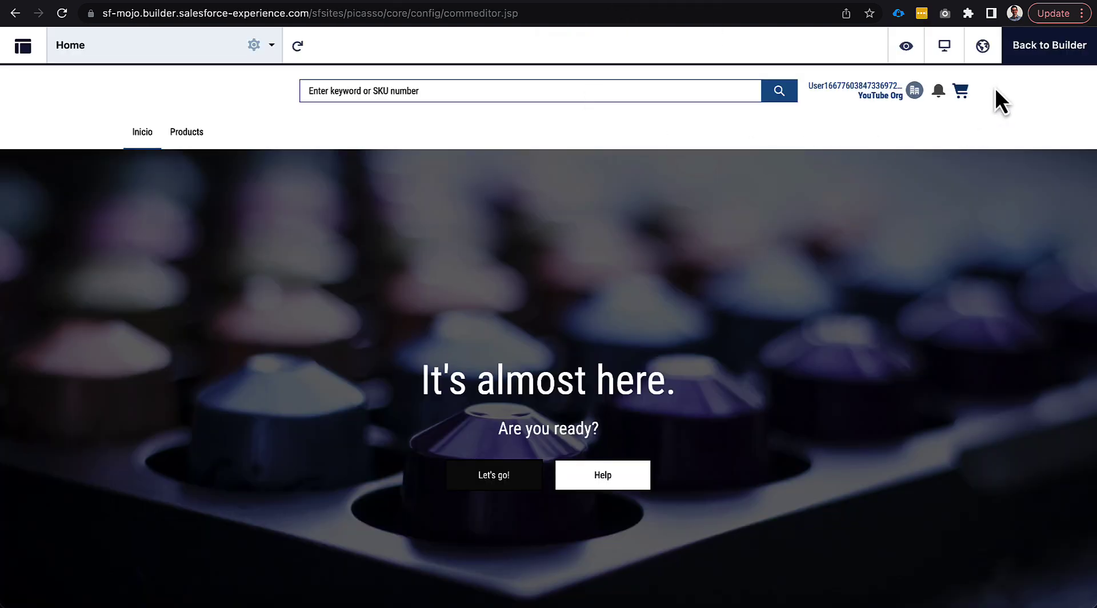
click(296, 46)
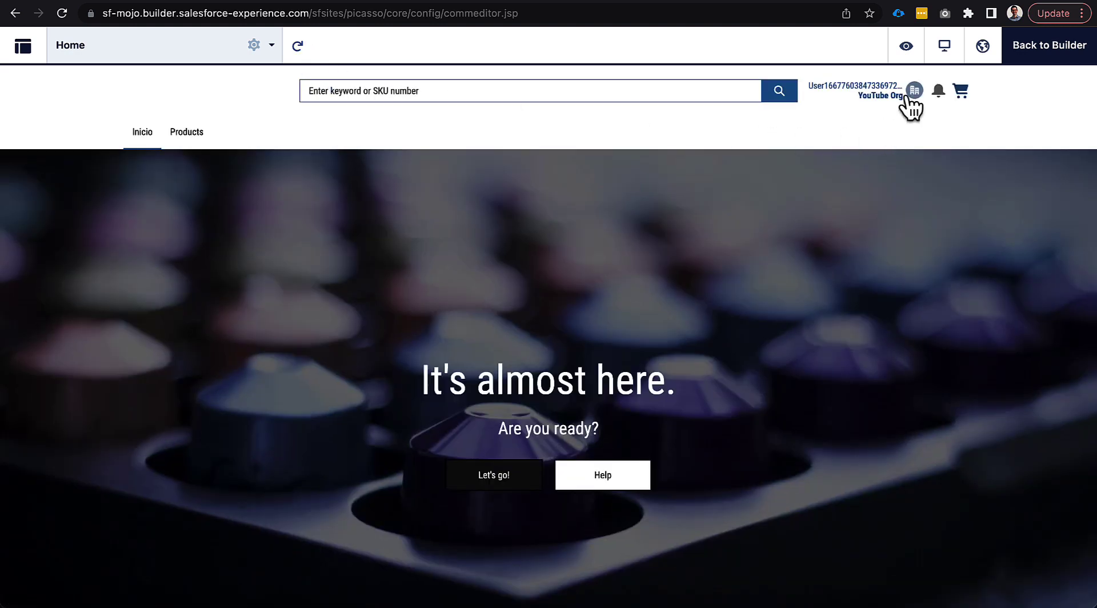
click(914, 92)
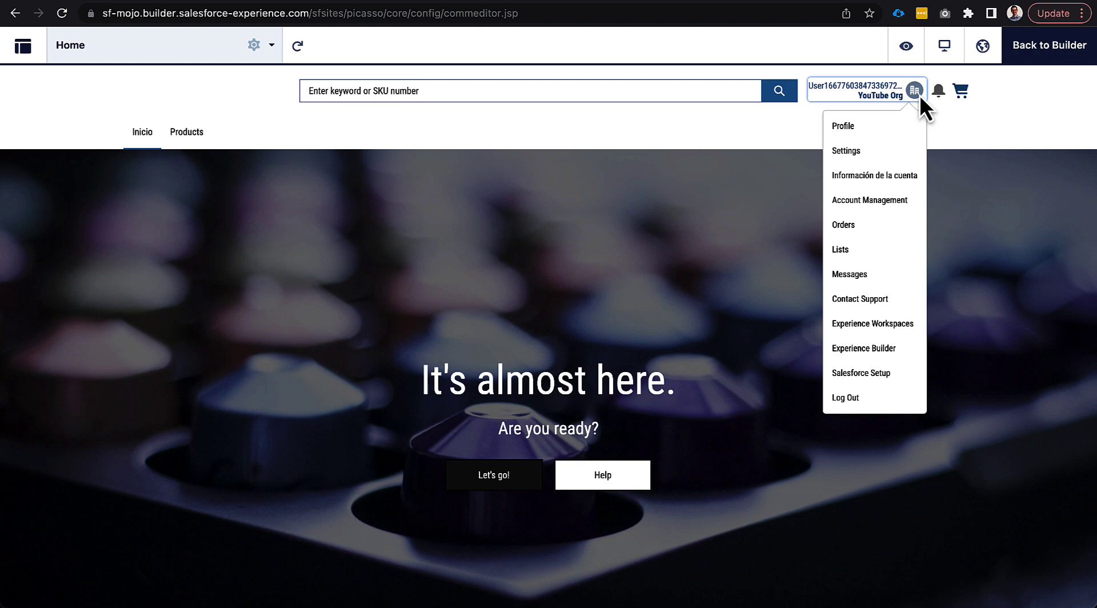
Return to Salesforce Setup, search for "custom", and open the Custom Labels page
click(784, 3)
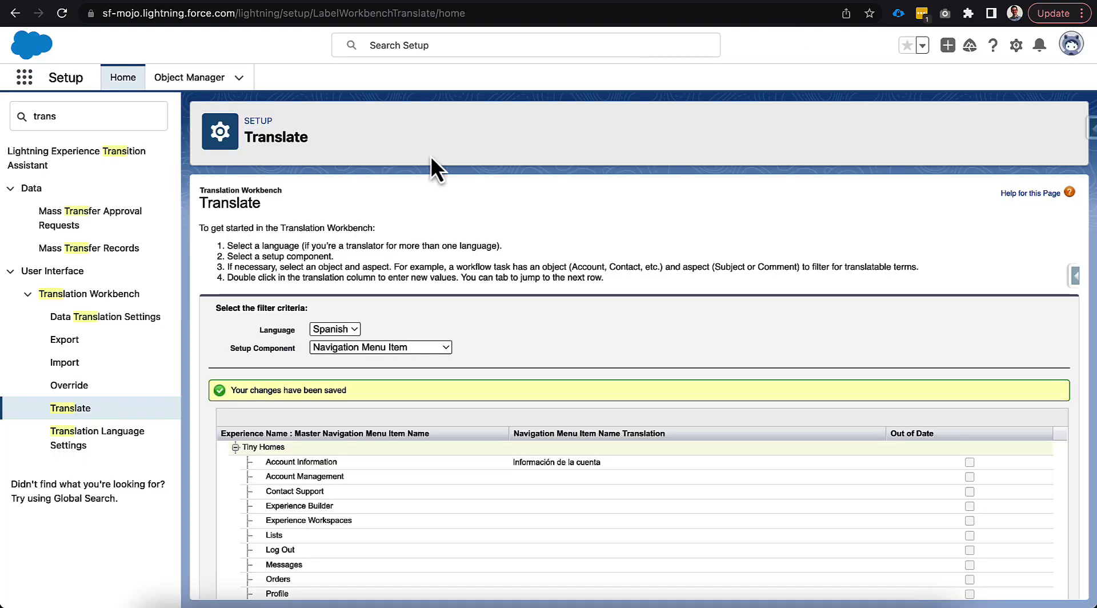
click(343, 333)
click(416, 320)
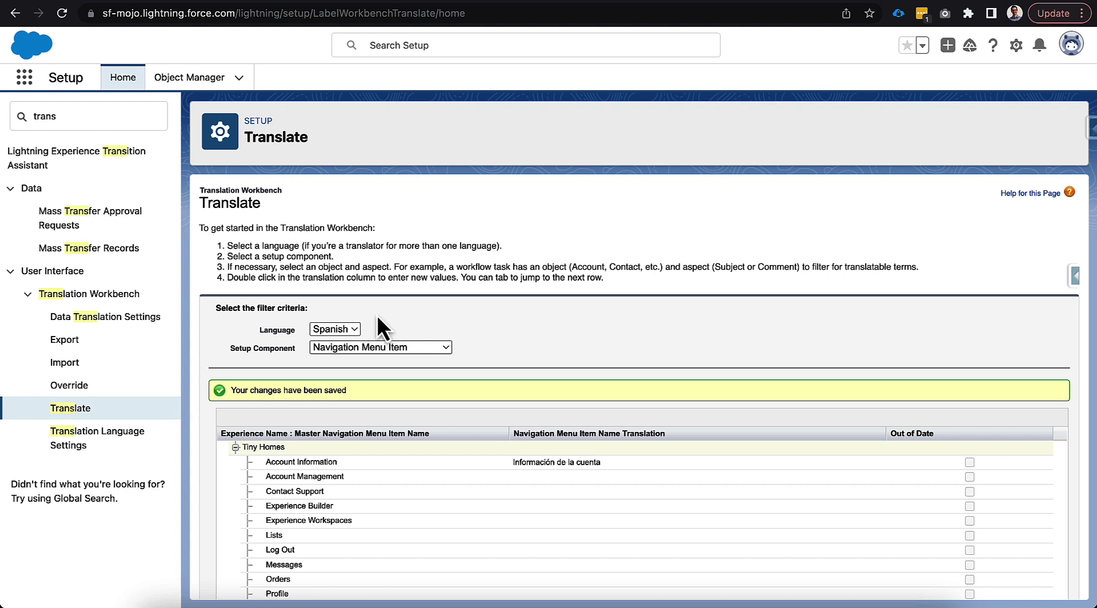
double_click(74, 114)
text(custo)
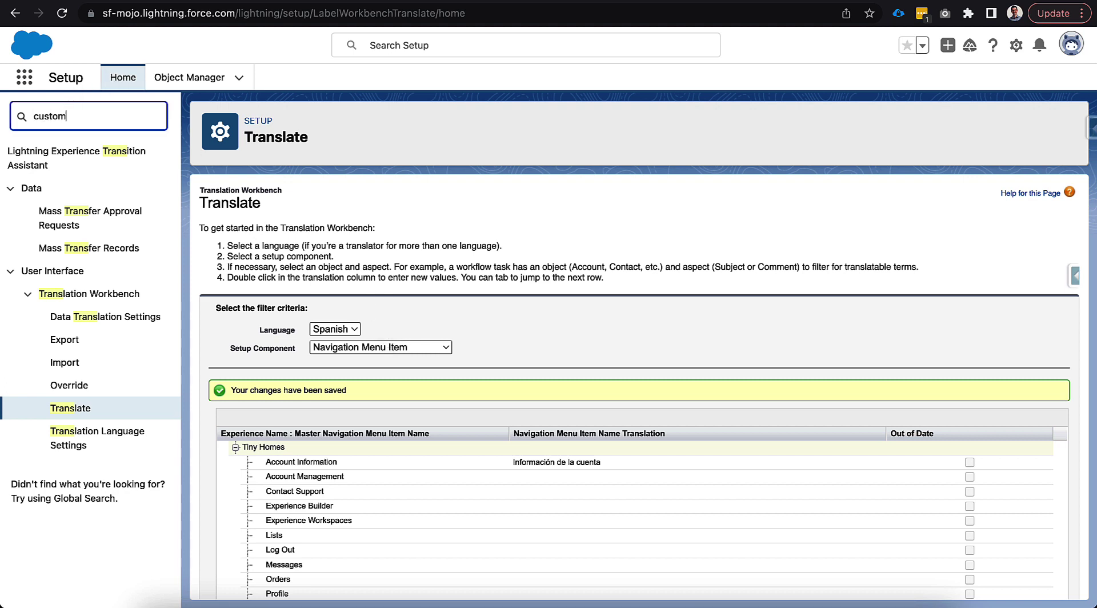
text(m)
click(77, 308)
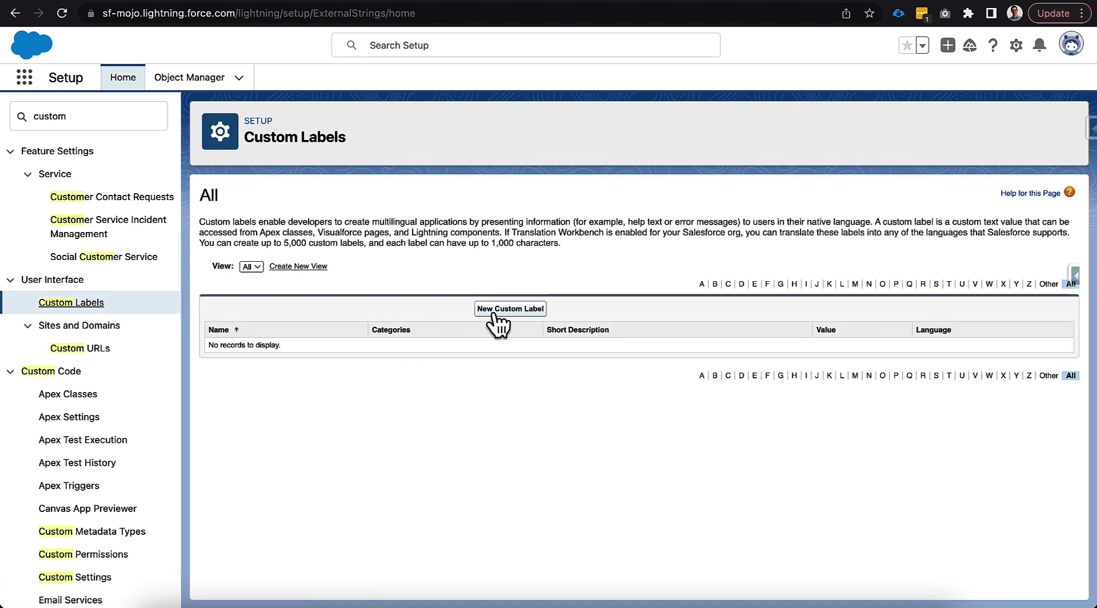
Create and save a custom label with short description "Order Confirmation" and value "You have successfully ordered your product."
click(498, 311)
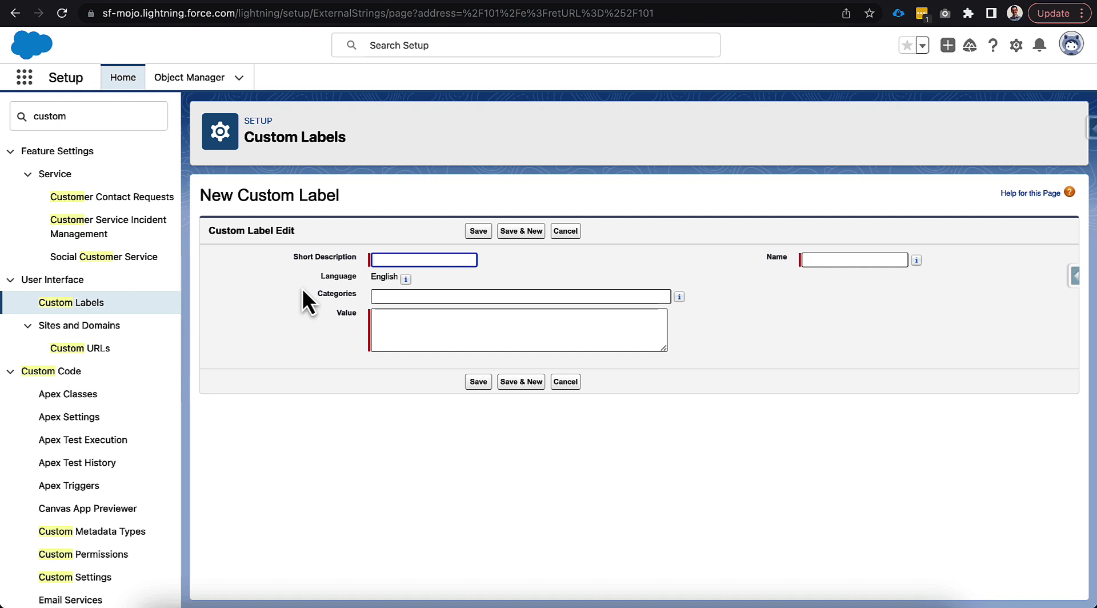
text(Order Confirmation)
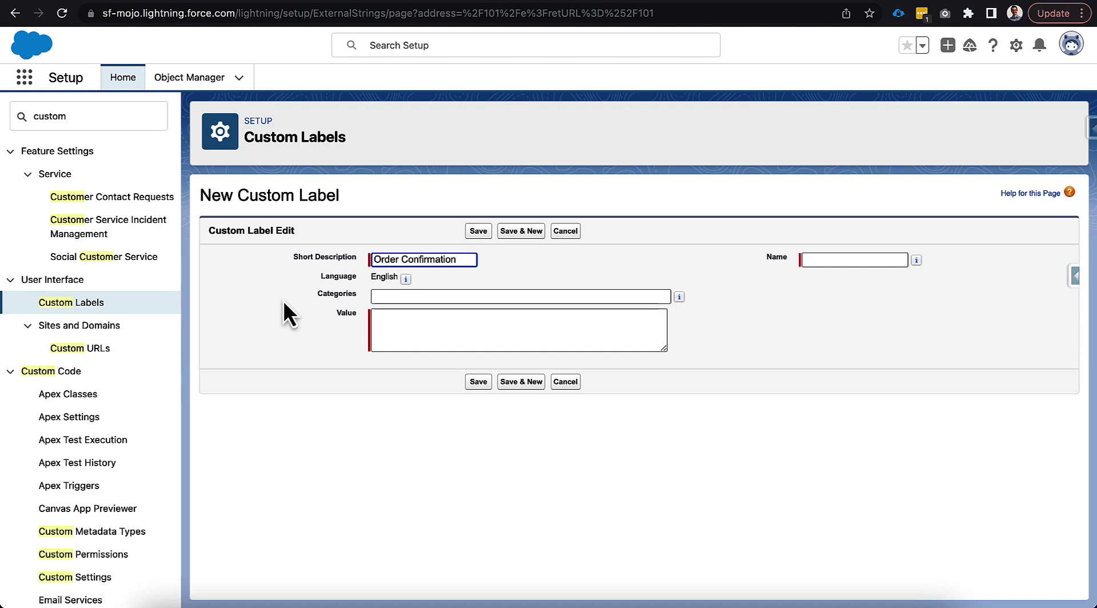
click(412, 319)
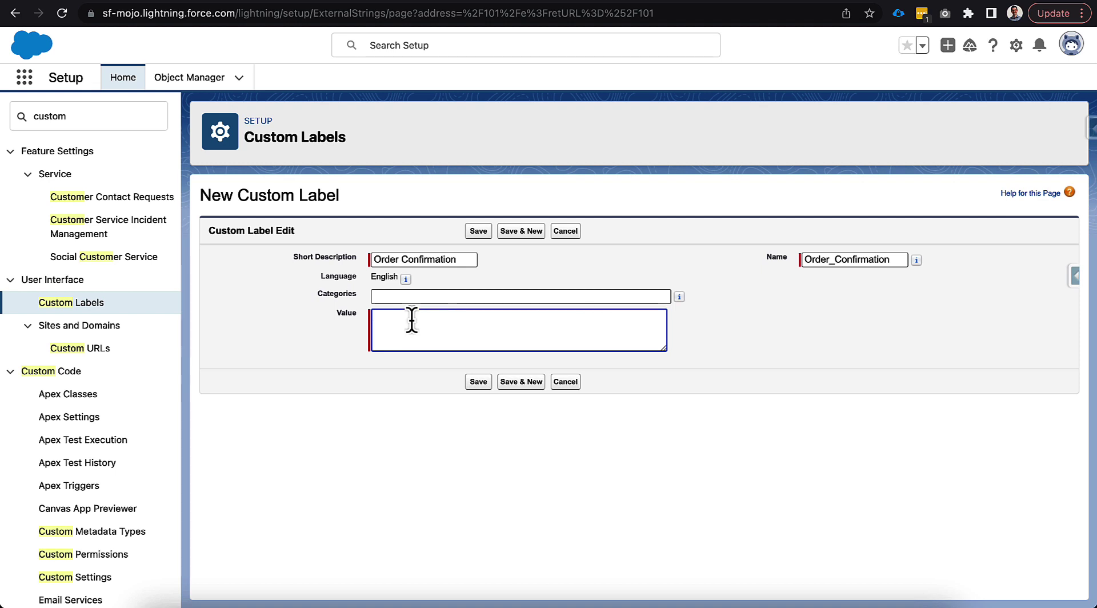
text(You have succesfully)
click(431, 315)
text(s)
click(465, 316)
text(ordered)
key(BackSpace)
text(d your product.)
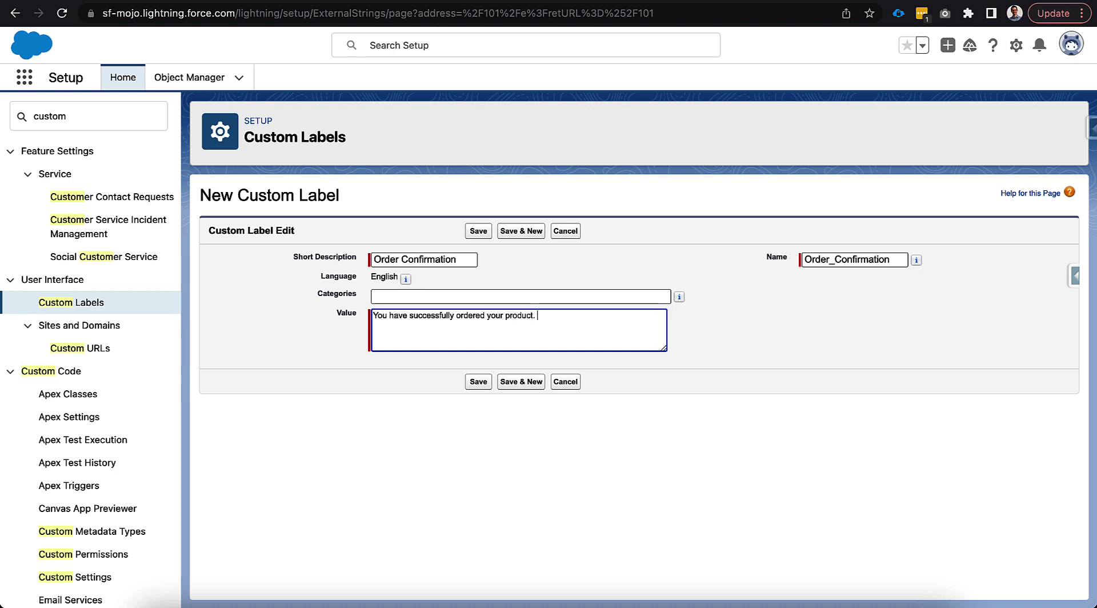
click(471, 382)
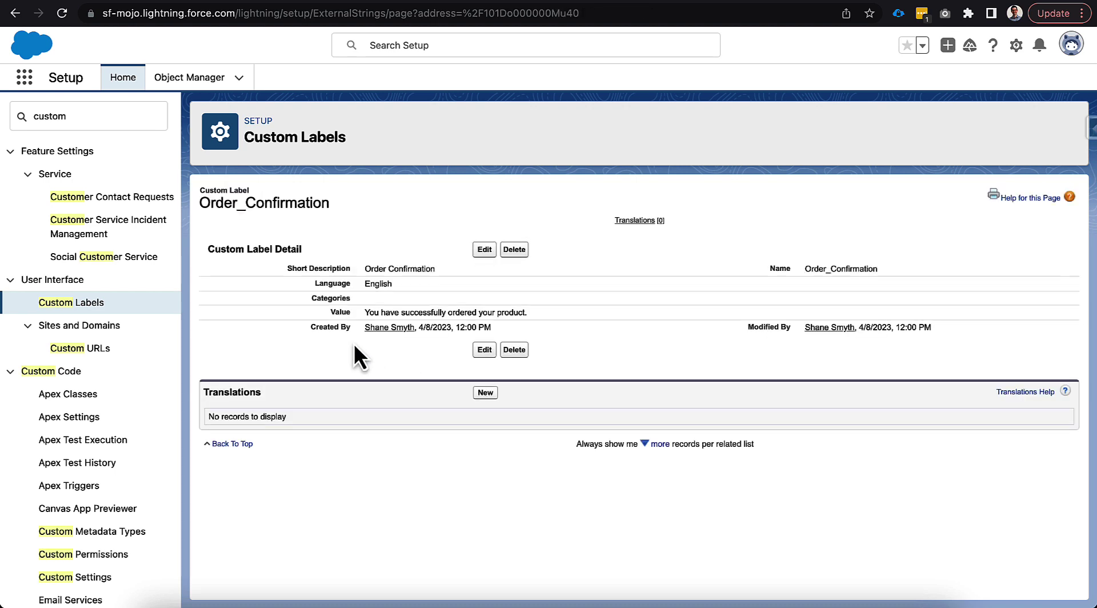
Start a new translation for the Order Confirmation custom label, set its language to Spanish, and copy the master label text
drag(203, 392, 224, 392)
click(269, 396)
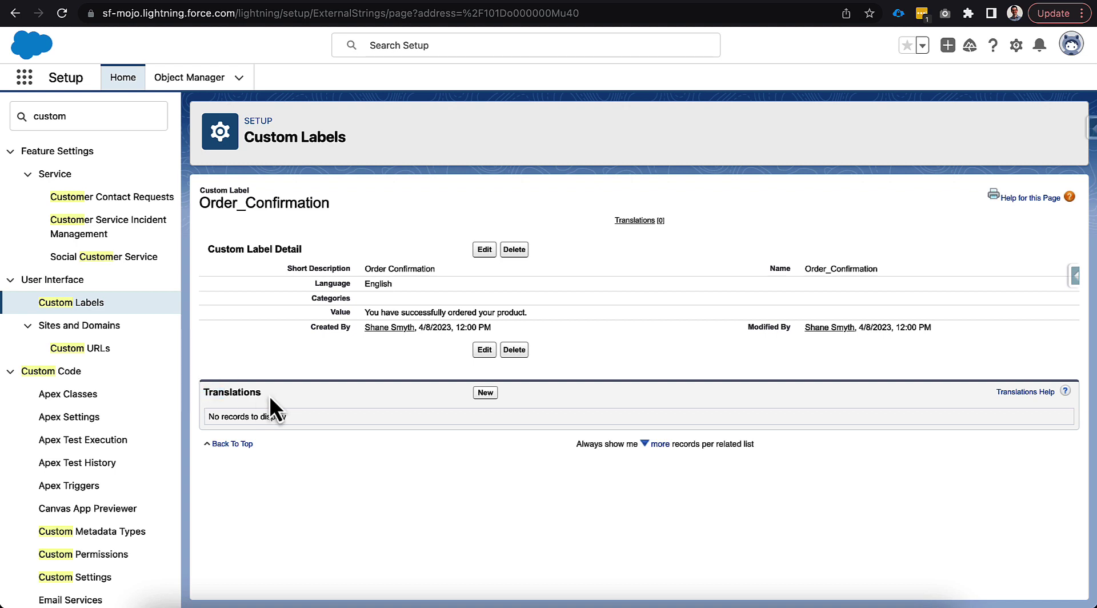
click(496, 393)
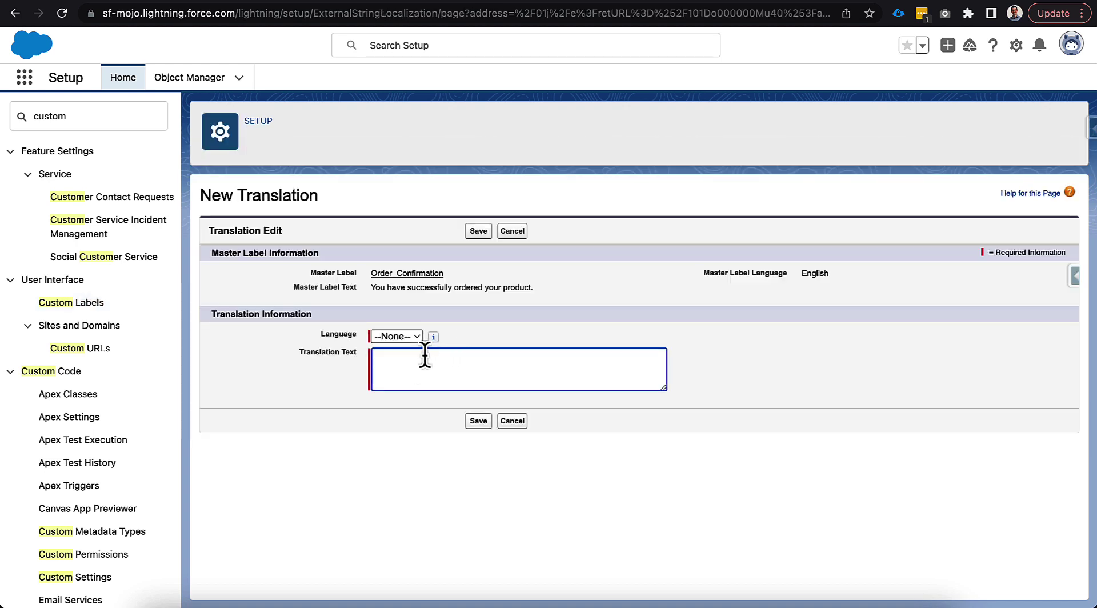
click(403, 339)
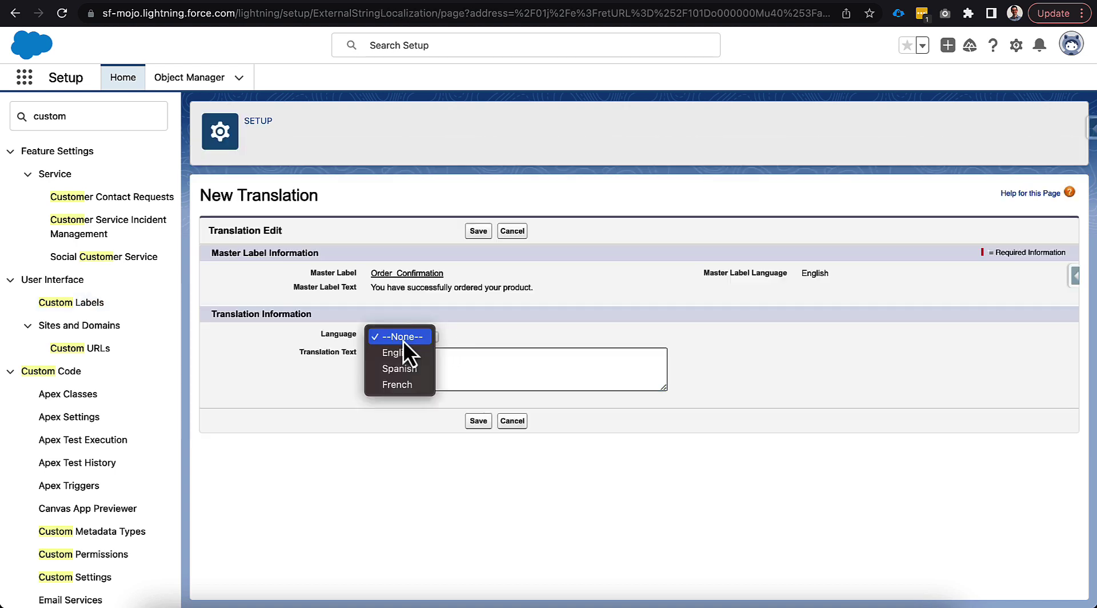
click(417, 370)
double_click(425, 287)
triple_click(425, 288)
key(ctrl+c)
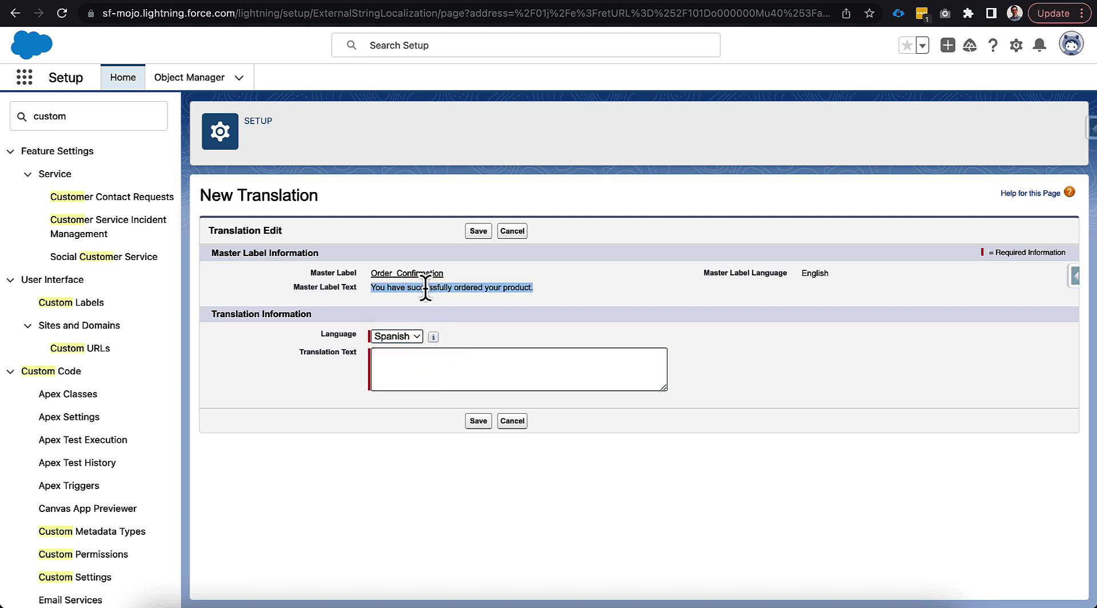
Switch to Google Translate, translate "You have successfully ordered your product." into Spanish, and copy the result
click(891, 7)
triple_click(229, 233)
key(ctrl+v)
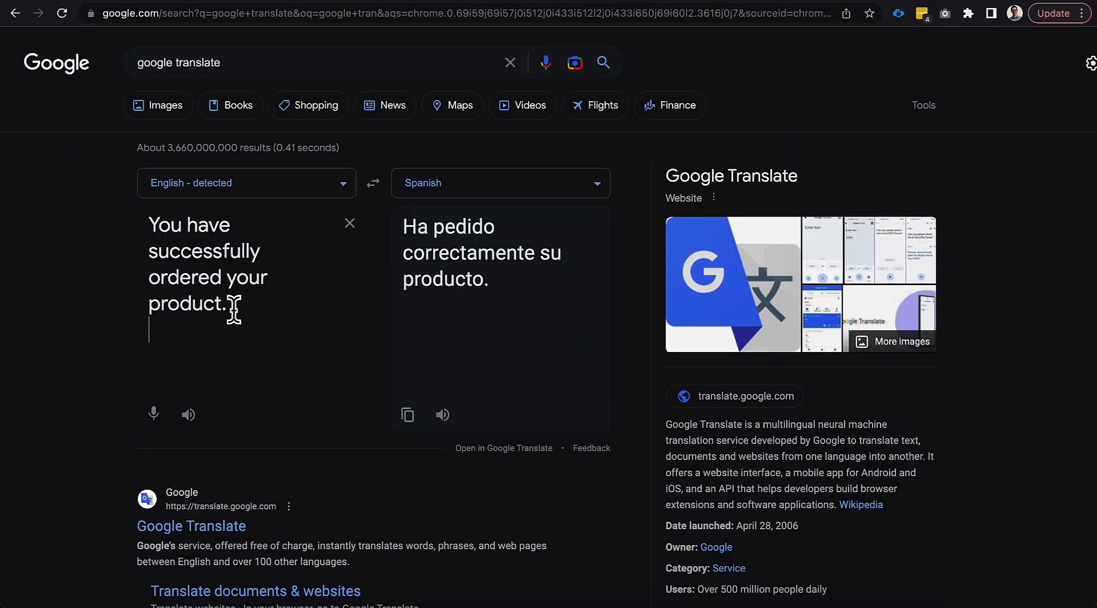
click(401, 415)
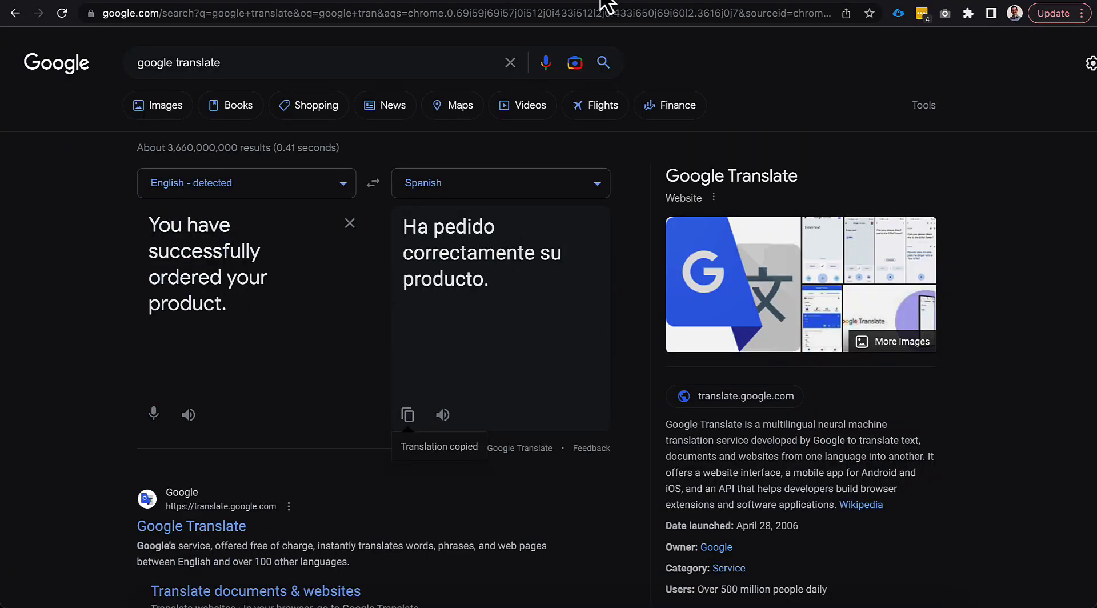
Return to Salesforce Setup, enter "Ha pedido correctamente su producto." as the translation text, save it, and open the master label
click(704, 7)
click(465, 351)
key(ctrl+v)
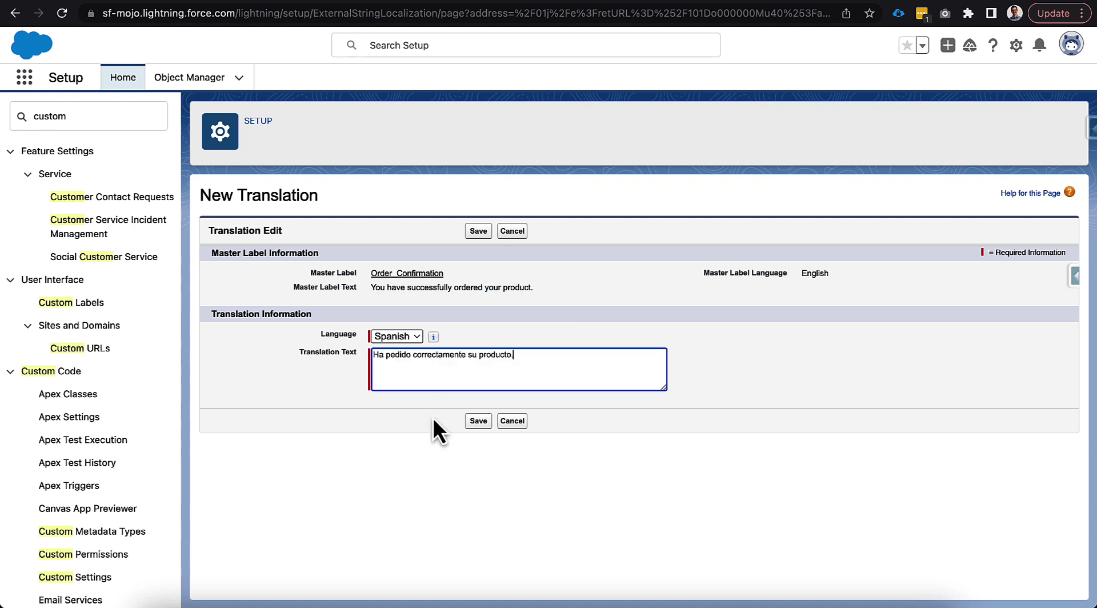
click(476, 422)
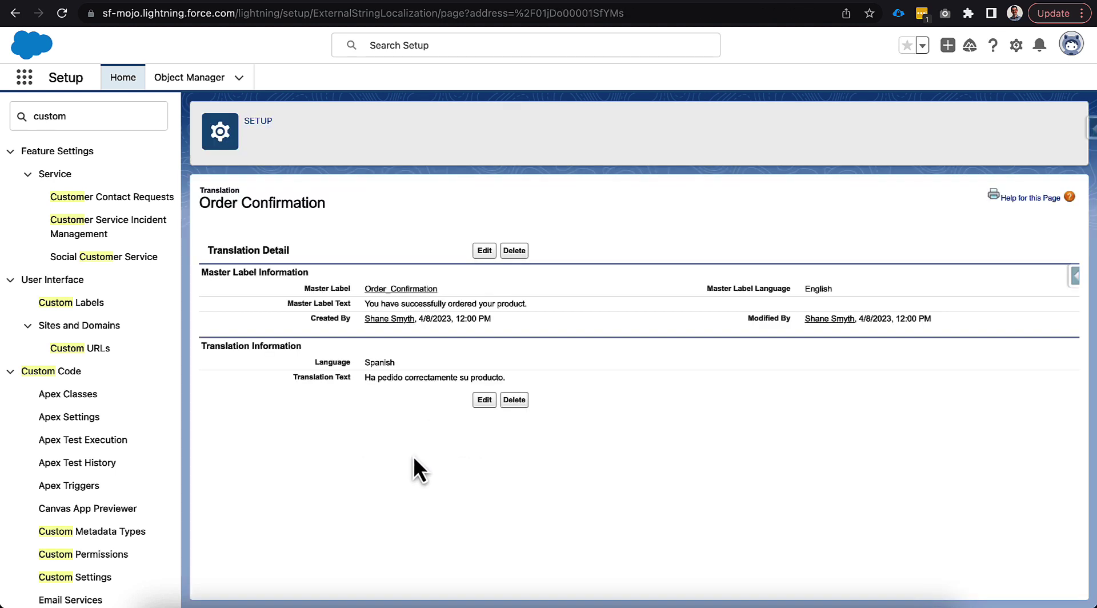
click(394, 289)
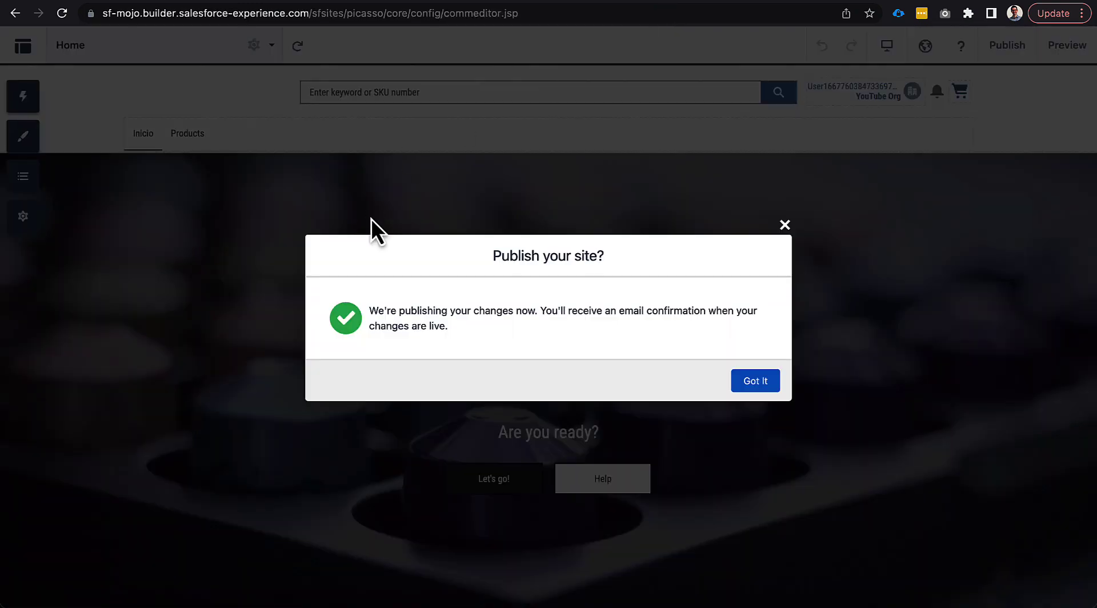
Dismiss the publish confirmation and add a Language Selector component to the Home page below the hero banner
click(757, 382)
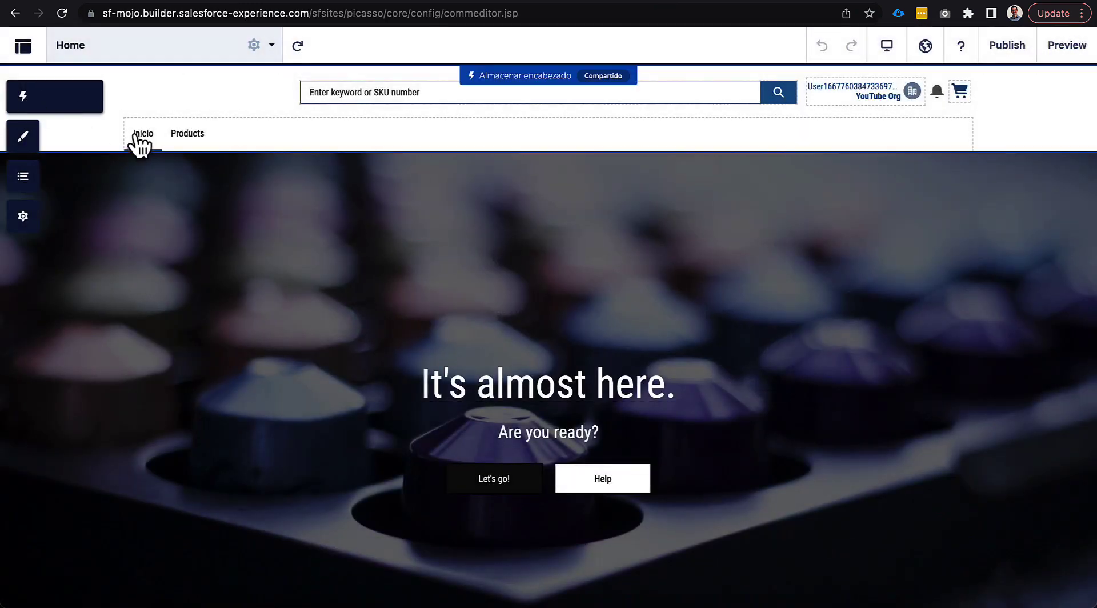
scroll(172, 277, down, 10)
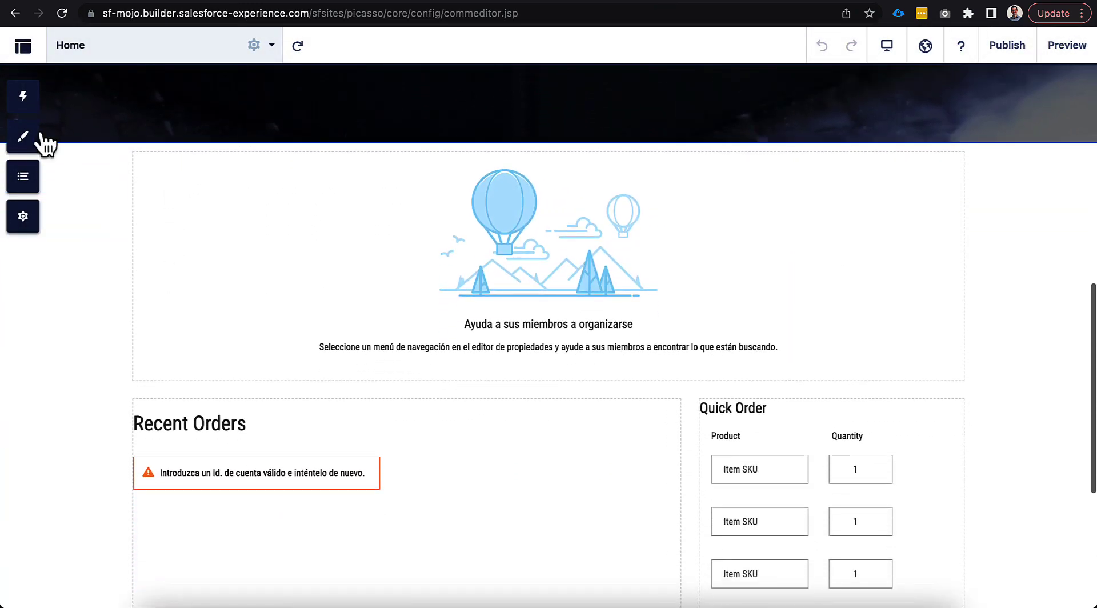
click(32, 104)
click(85, 124)
text(lang)
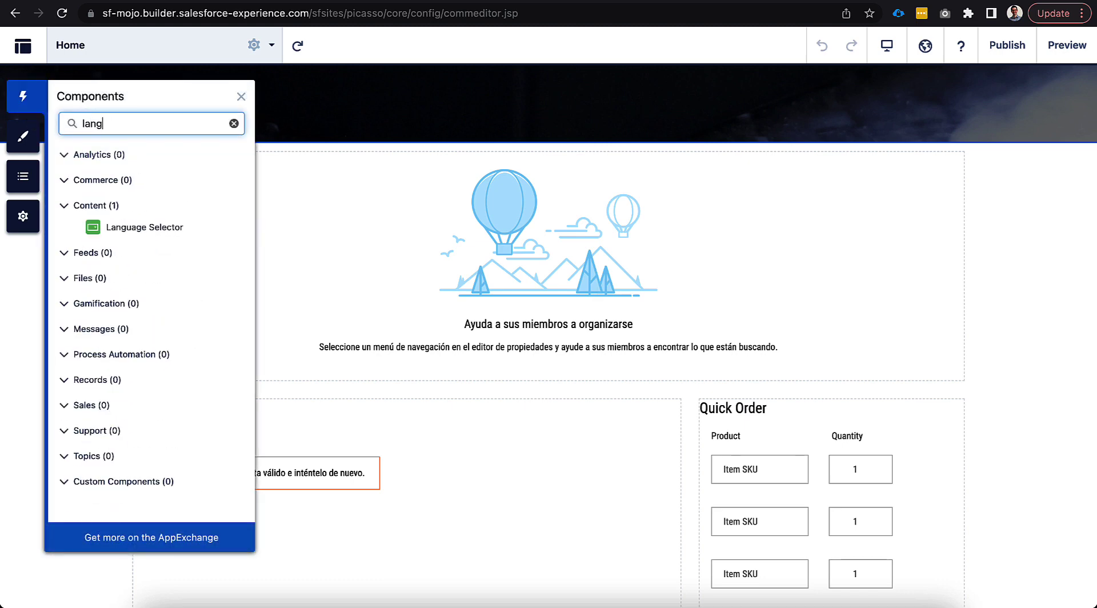
drag(105, 238, 244, 103)
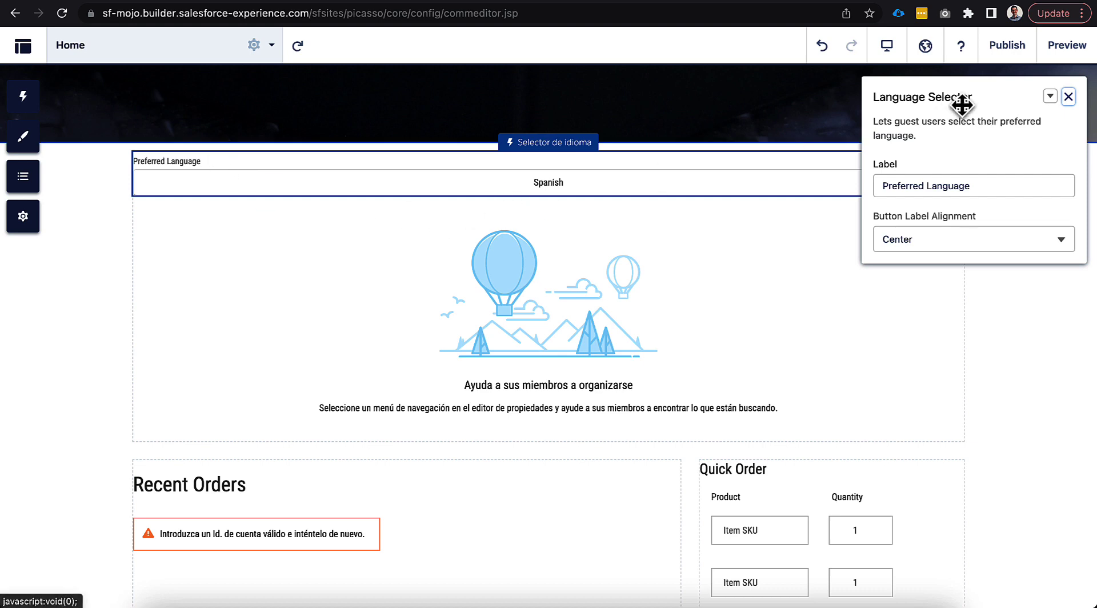
Preview the Home page, check the language choices in the Preferred Language selector, and return to the builder
click(1067, 46)
click(606, 180)
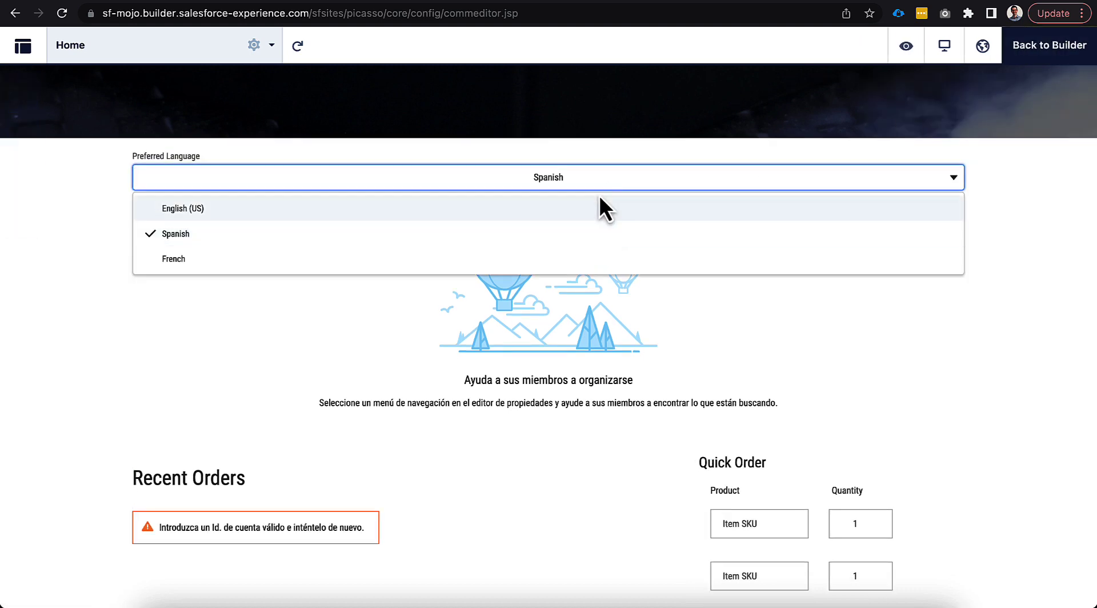
click(982, 183)
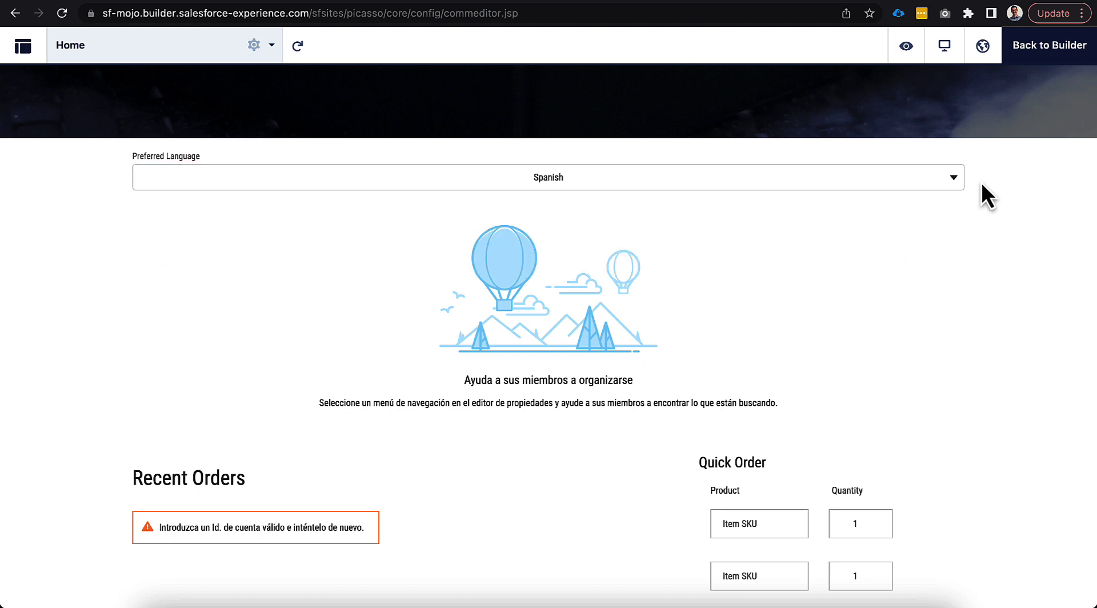
scroll(976, 183, up, 5)
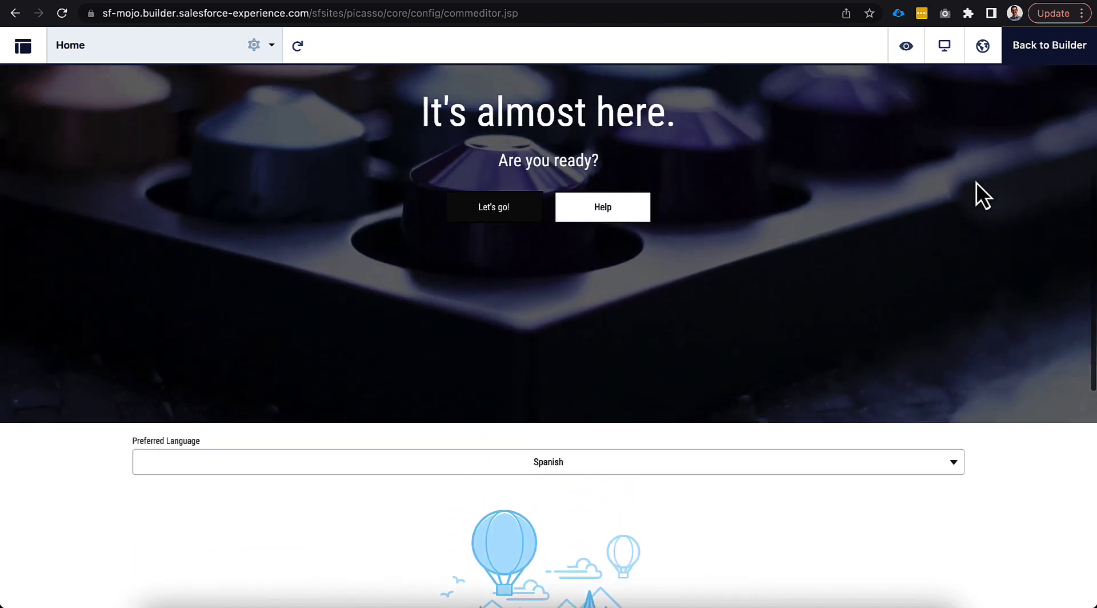
click(1037, 58)
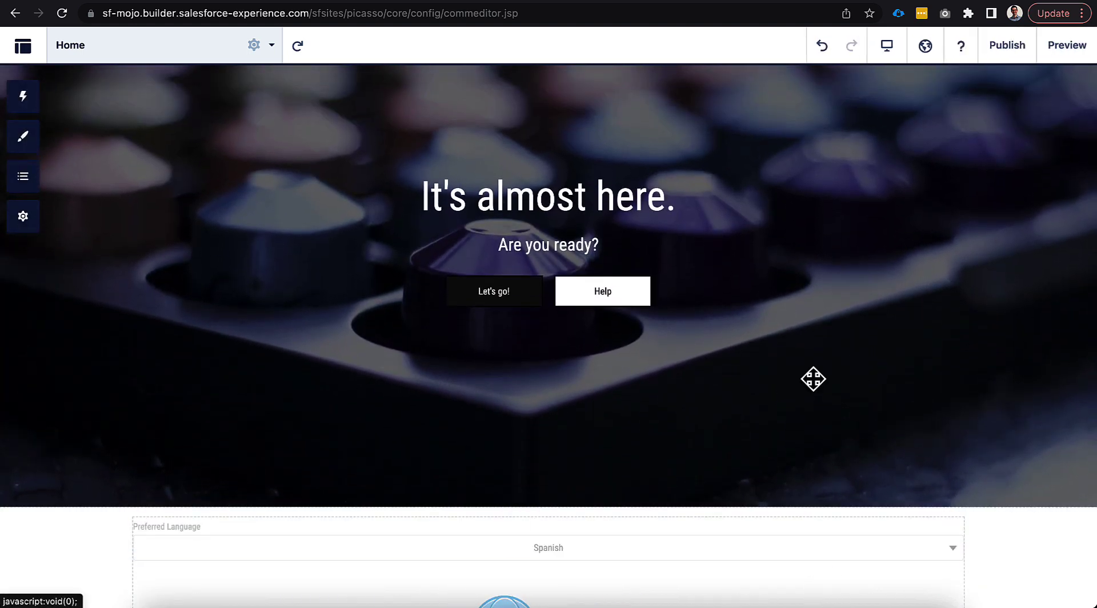
Examine the header's user profile component, the builder's list of site languages, and the selector's placement on the Home page
scroll(811, 258, up, 3)
scroll(811, 258, up, 2)
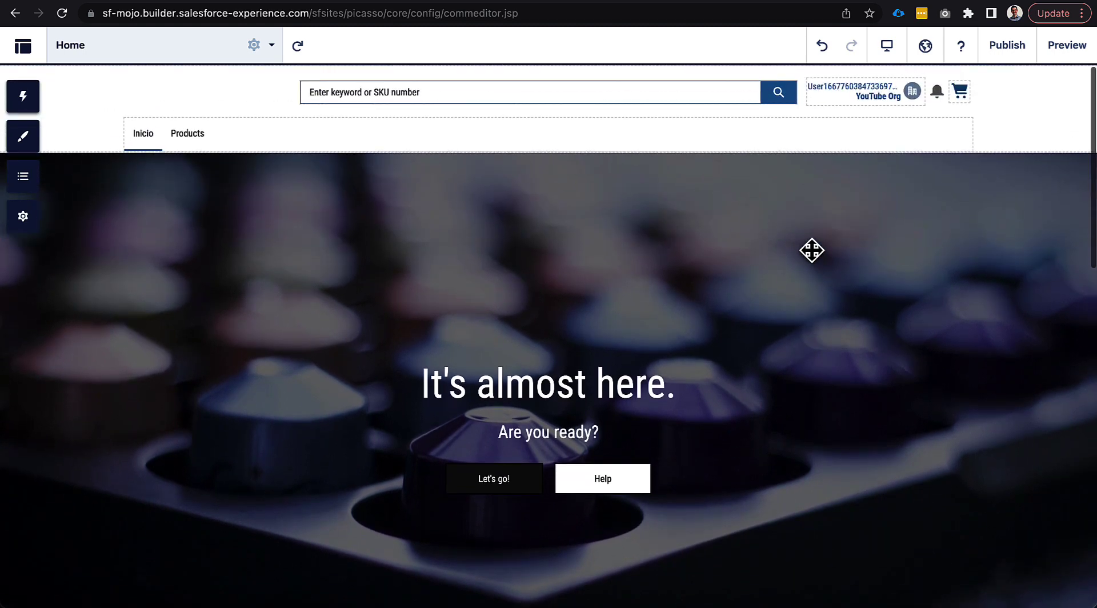
click(832, 103)
click(1067, 97)
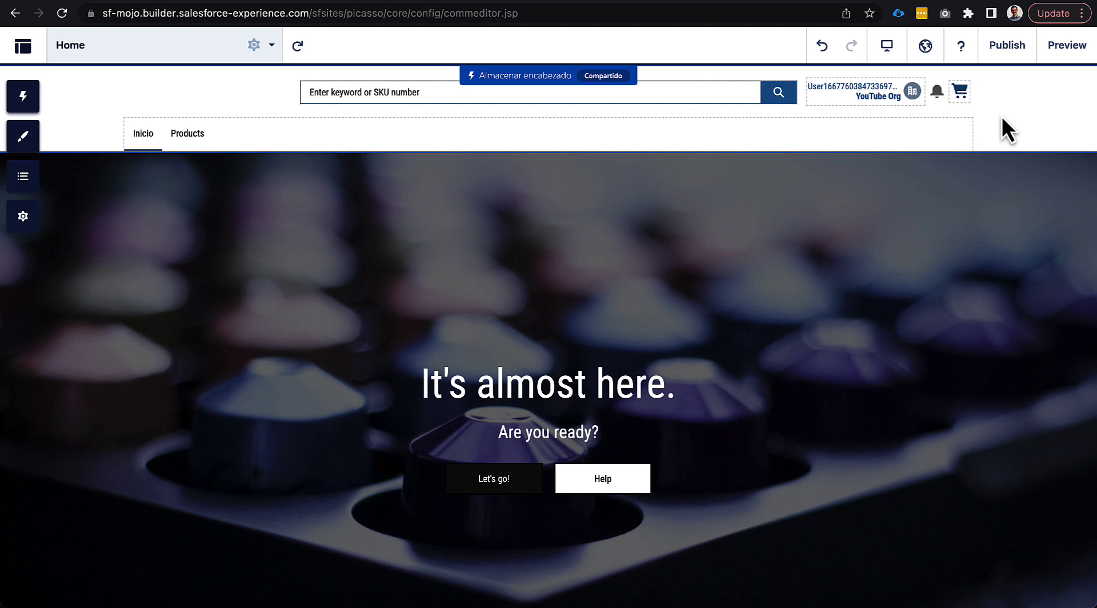
click(926, 47)
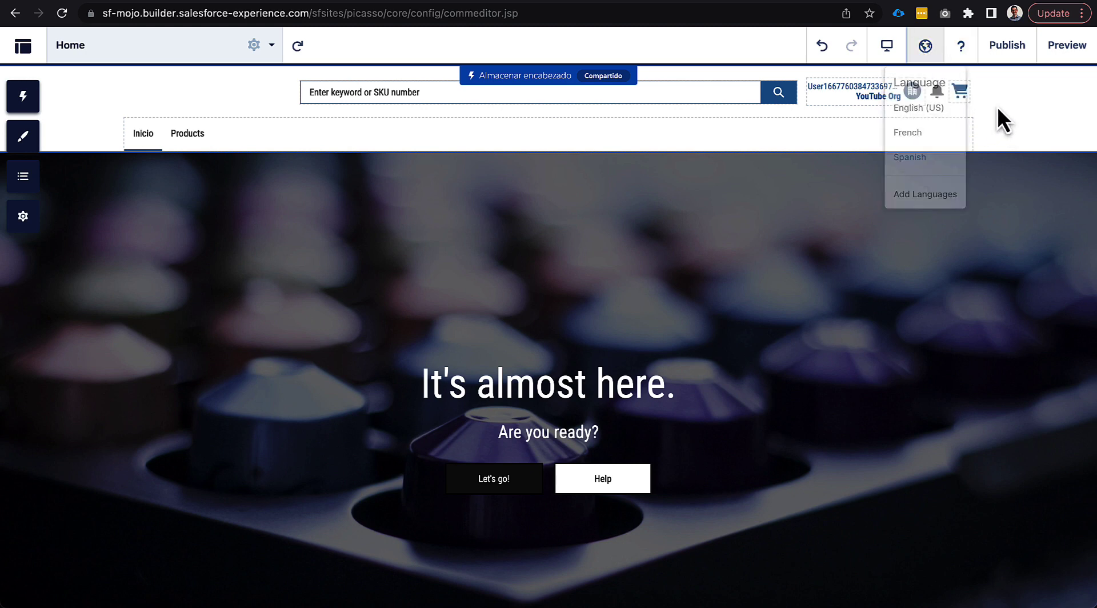
click(989, 108)
scroll(1005, 105, down, 7)
scroll(983, 89, up, 4)
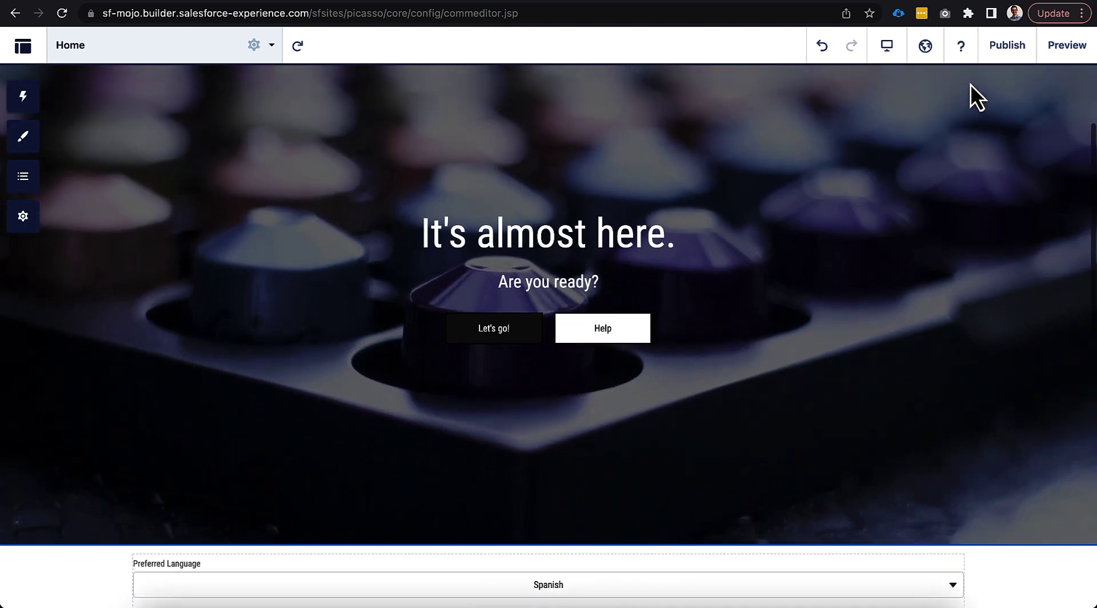
scroll(970, 84, up, 3)
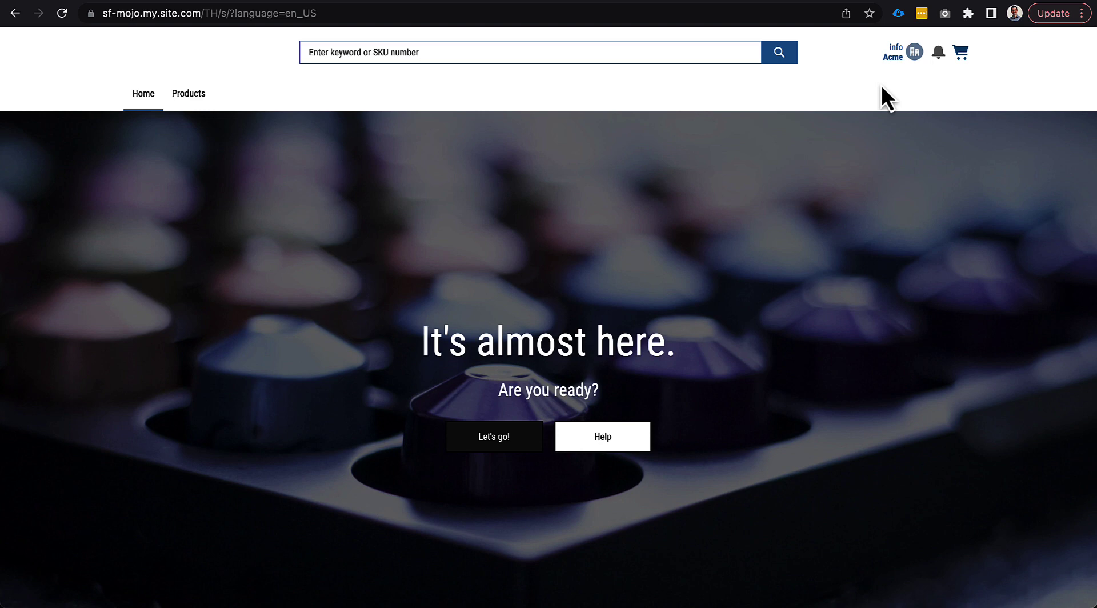
On the live store, set the logged-in user's language to Spanish in the profile settings, save, and dismiss the browser translation prompt
click(913, 50)
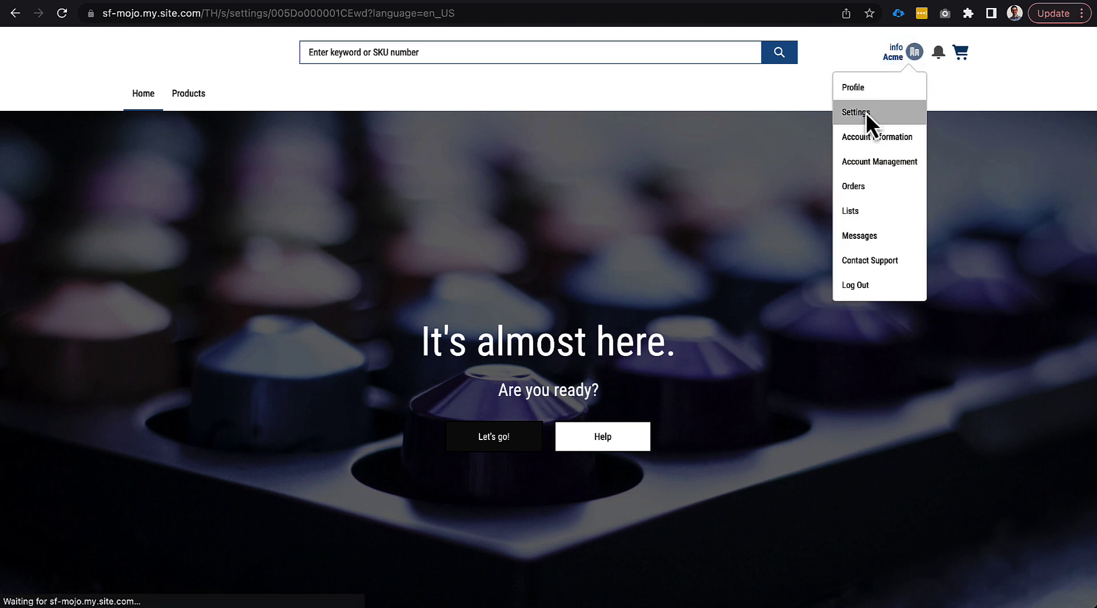
click(865, 112)
scroll(457, 297, down, 3)
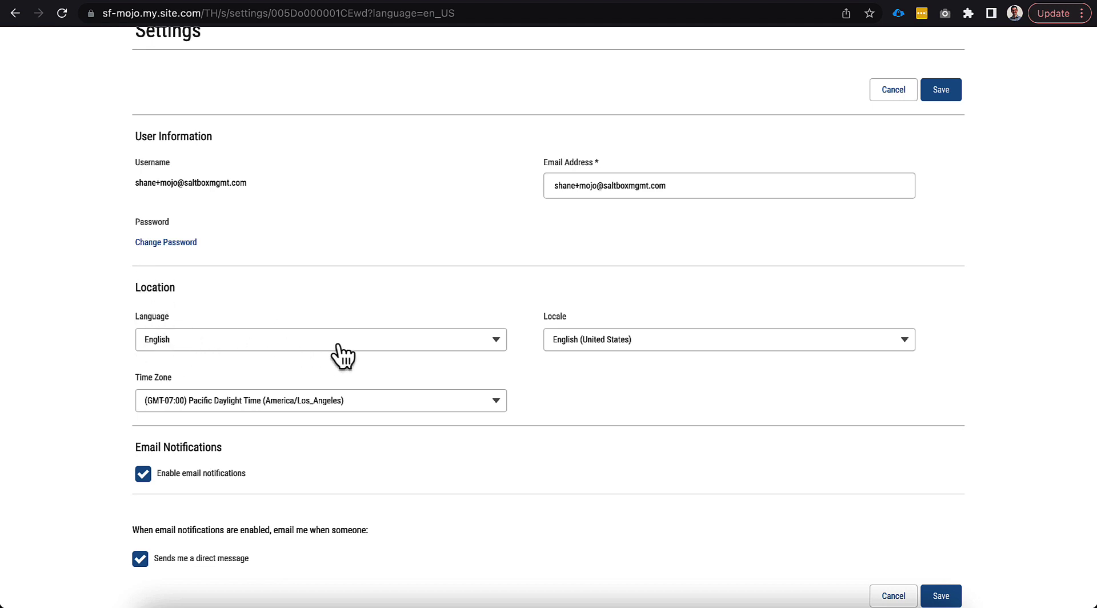
scroll(386, 355, up, 1)
click(364, 376)
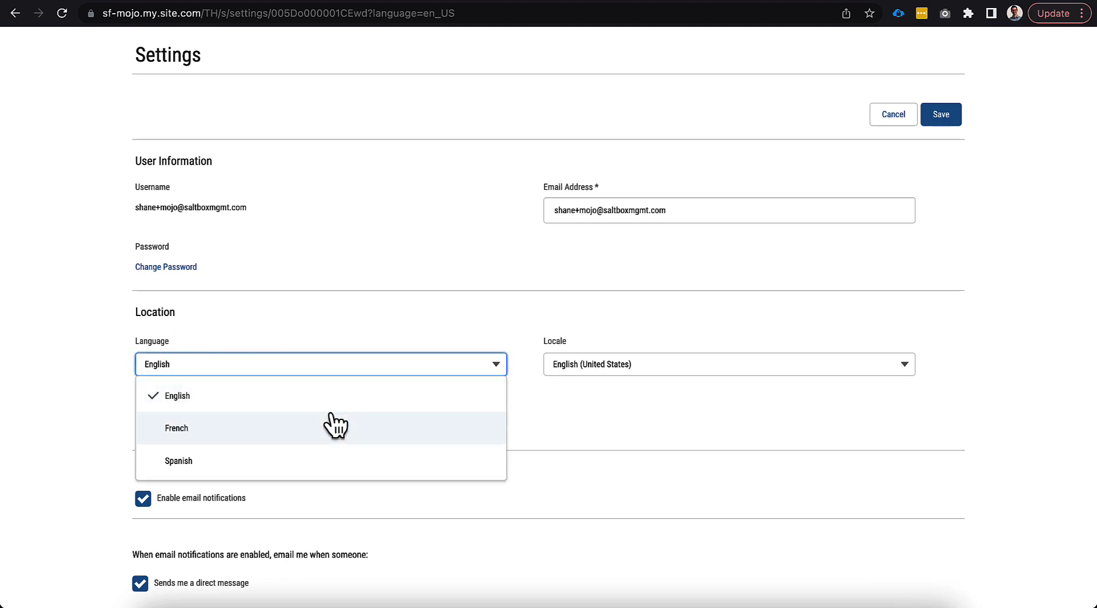
click(320, 463)
scroll(529, 328, up, 2)
click(943, 204)
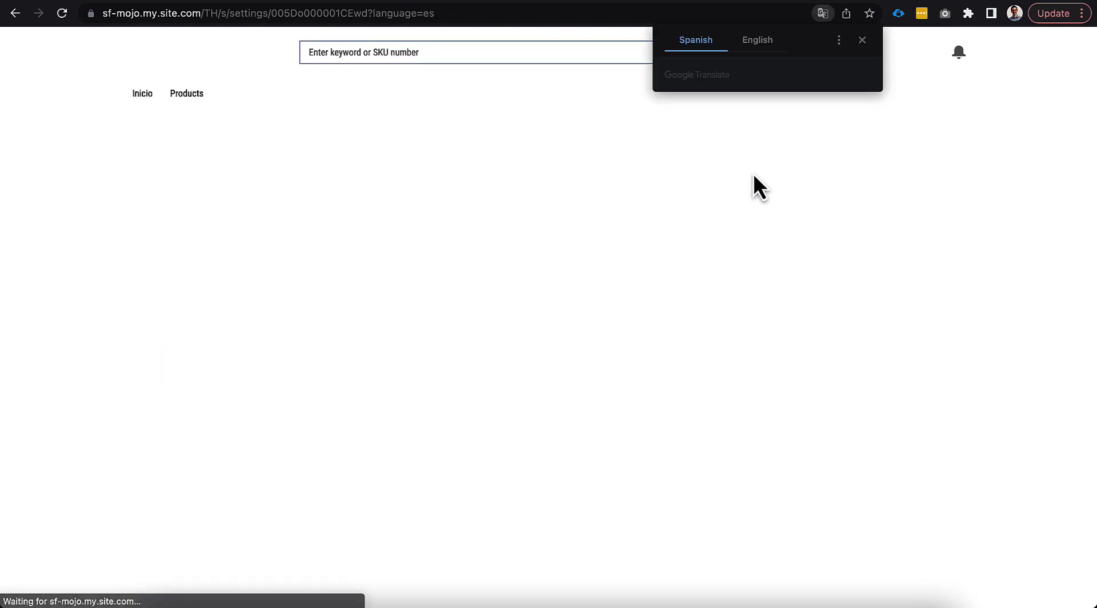
click(862, 40)
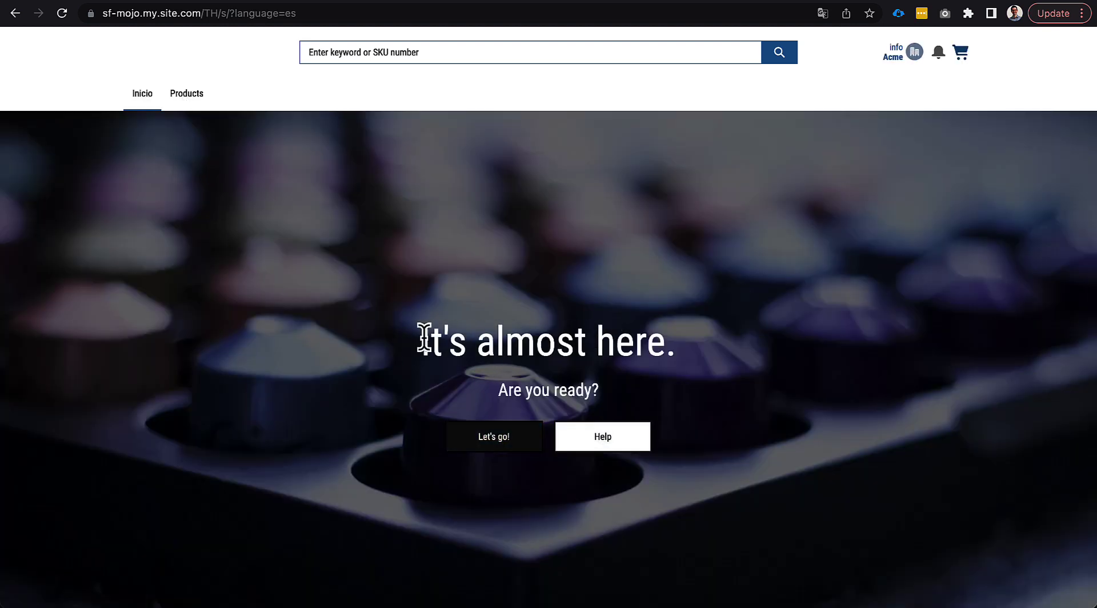
Open the Camisa product from the Products category and check its translated name and description
click(185, 99)
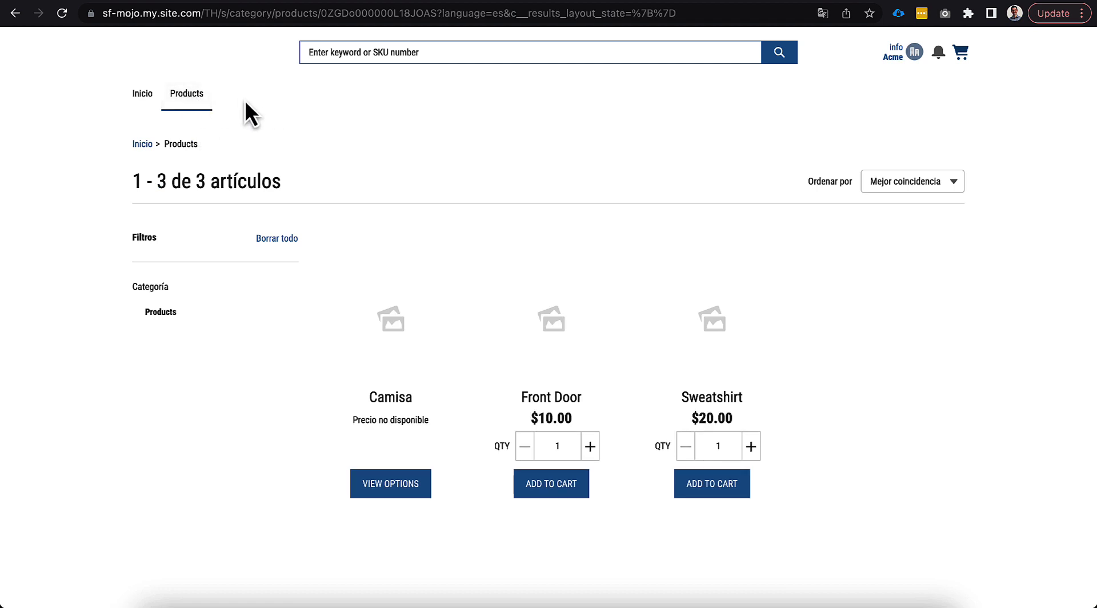
click(398, 401)
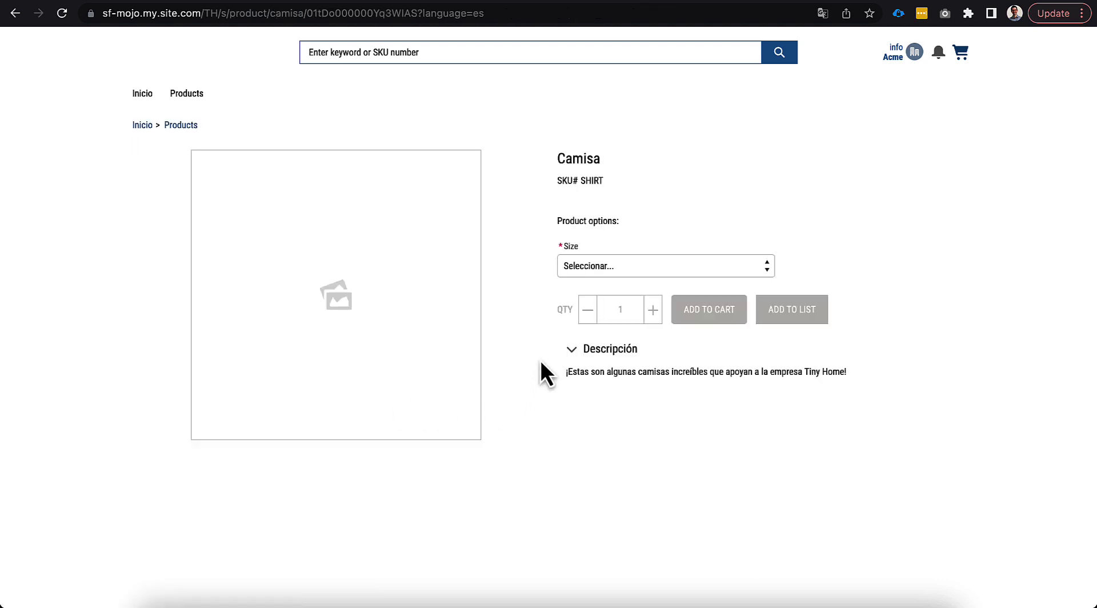
drag(558, 158, 624, 169)
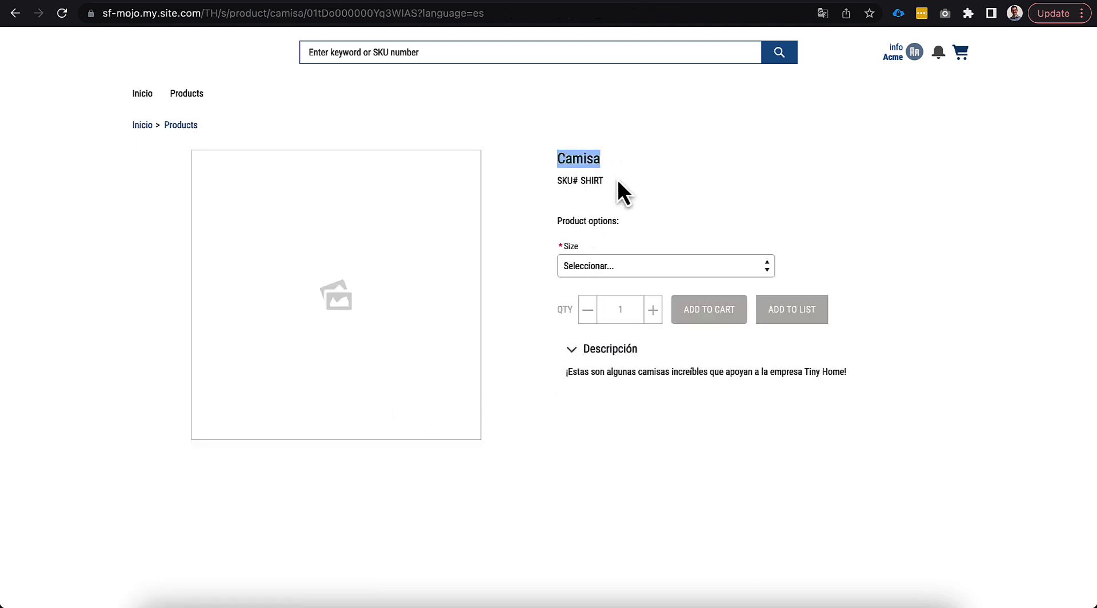
drag(564, 373, 836, 384)
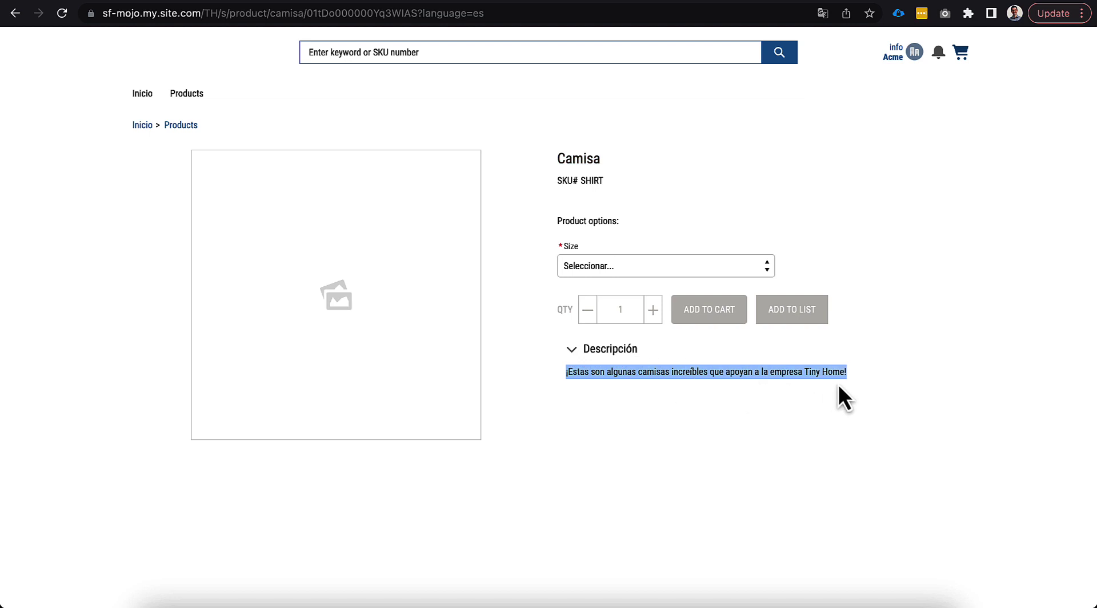